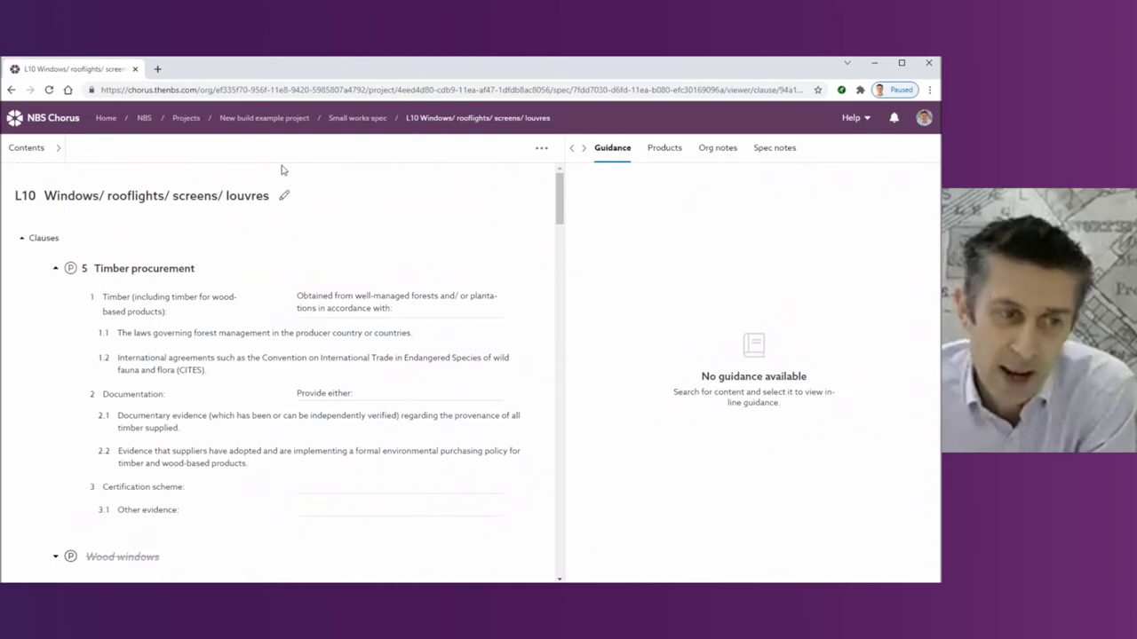
In the Timber procurement clause, set Certification scheme to the UKTPP suggestion and the FSC, GiB or PEFC suggestion, joined with "and".
left_click(323, 299)
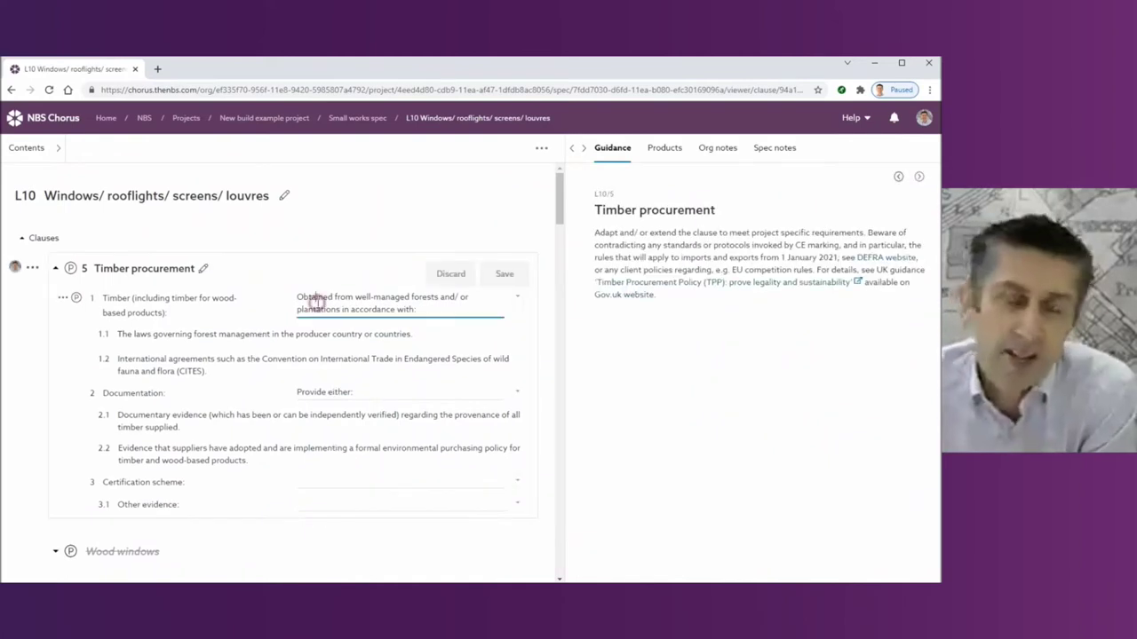
scroll(304, 313, "down", 1)
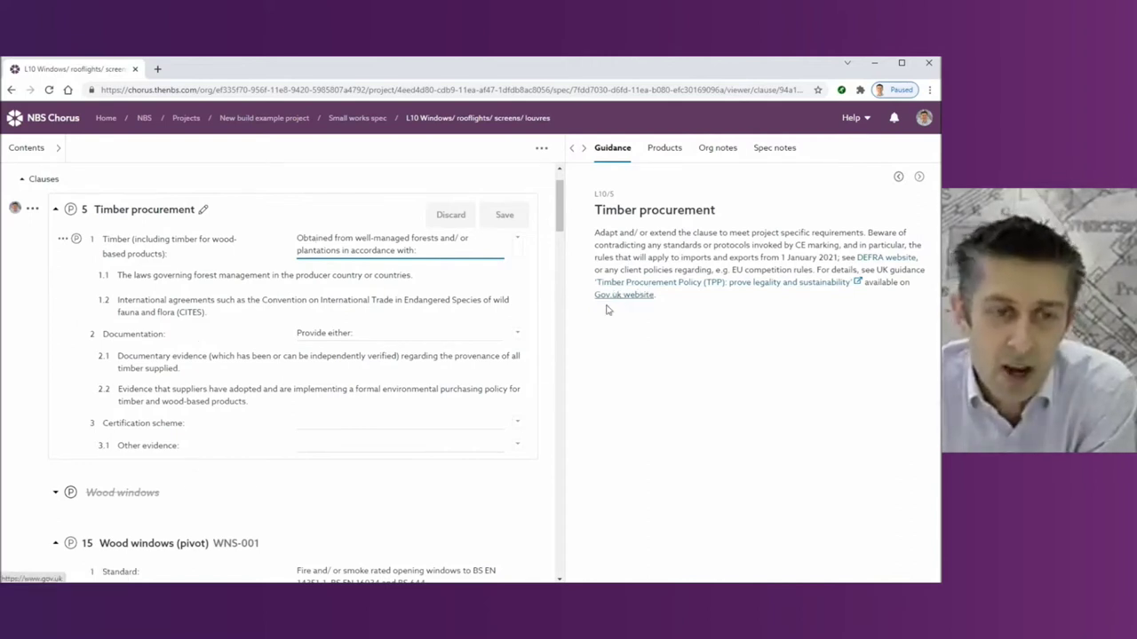
left_click(479, 423)
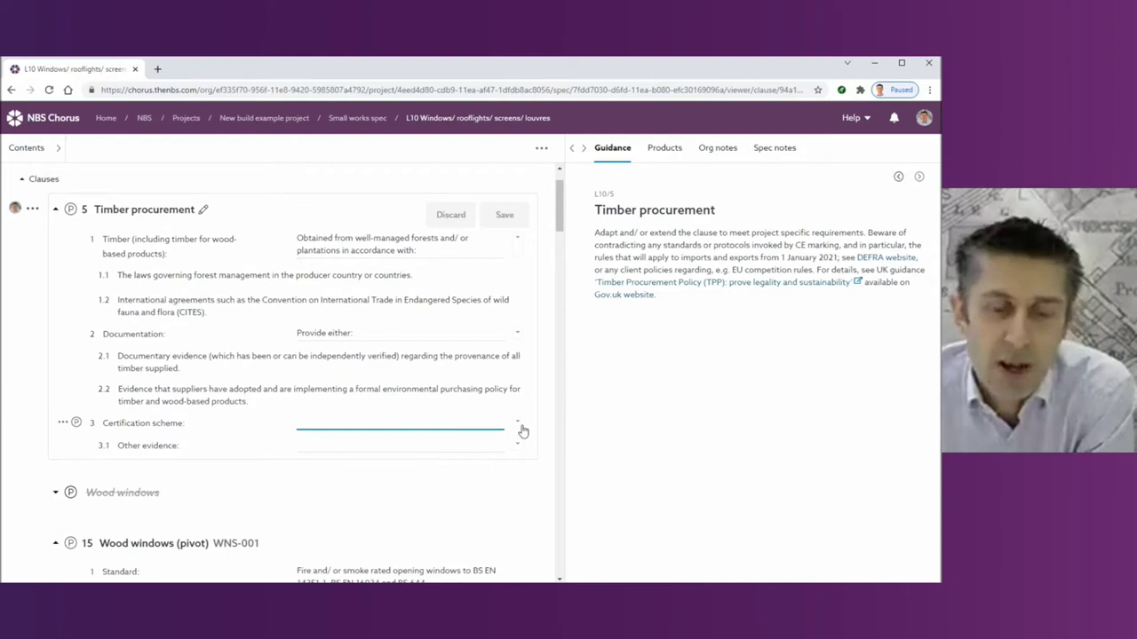
left_click(520, 428)
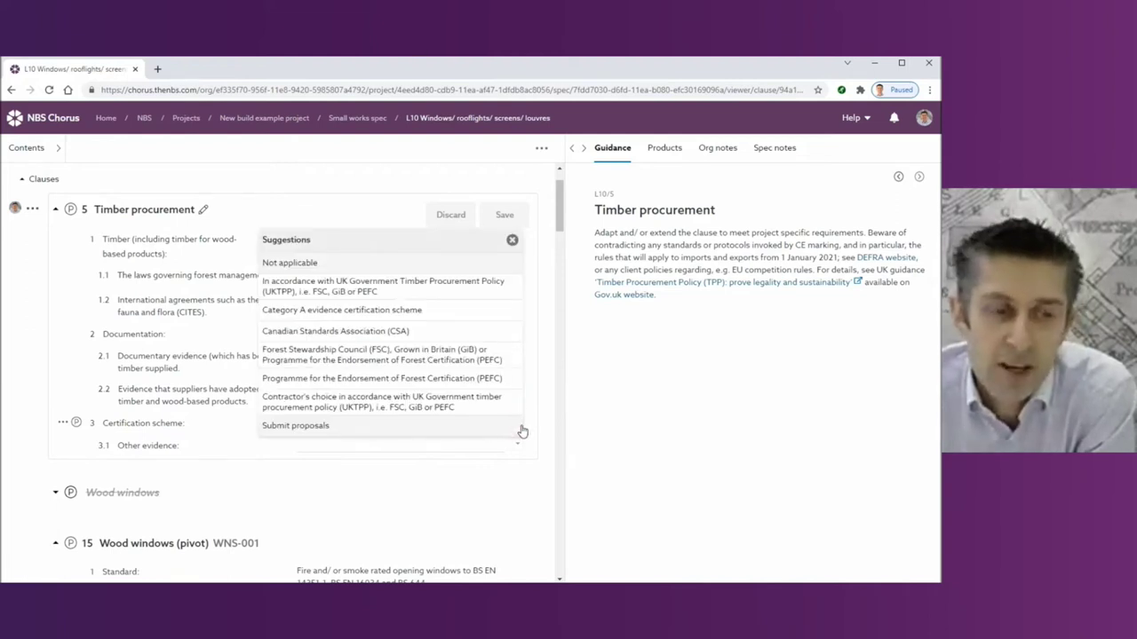
left_click(520, 354)
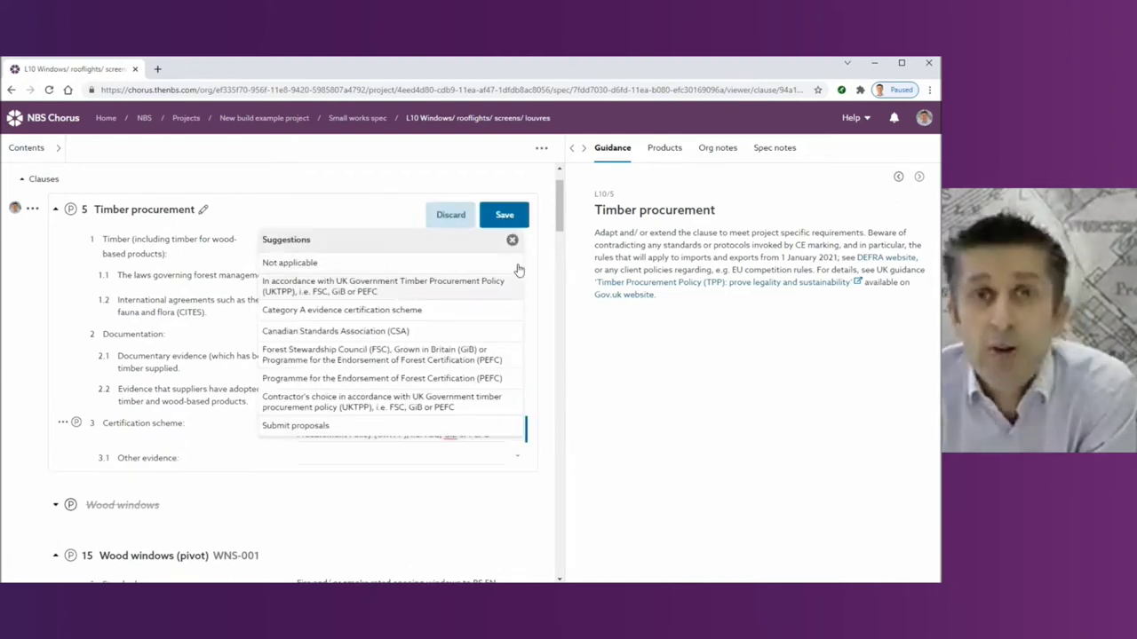
left_click(513, 241)
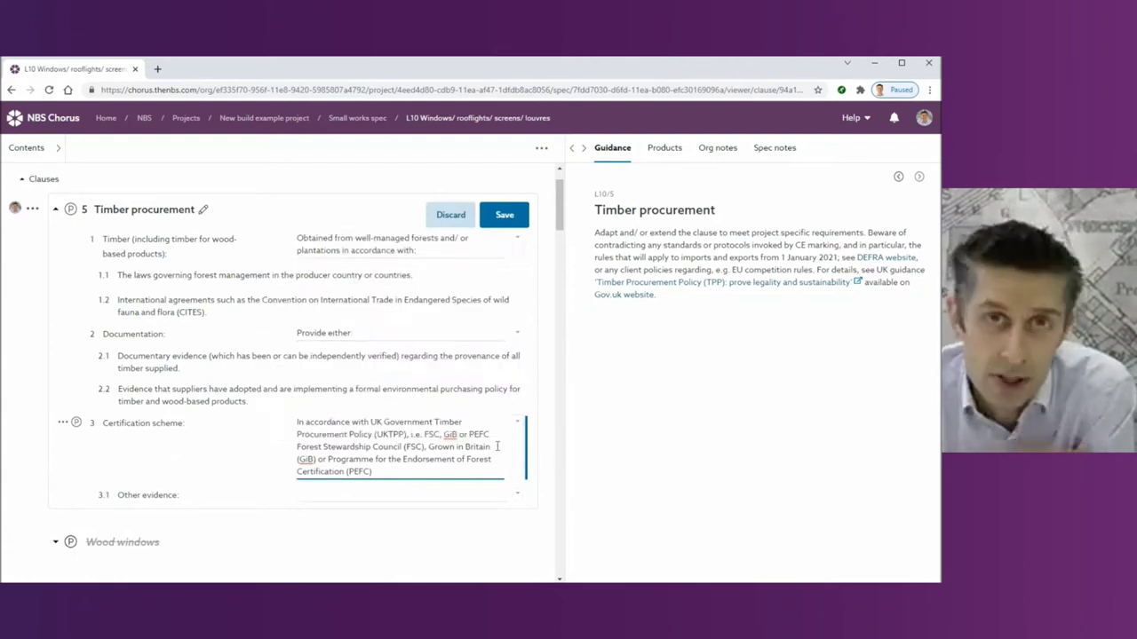
left_click(495, 435)
type("and")
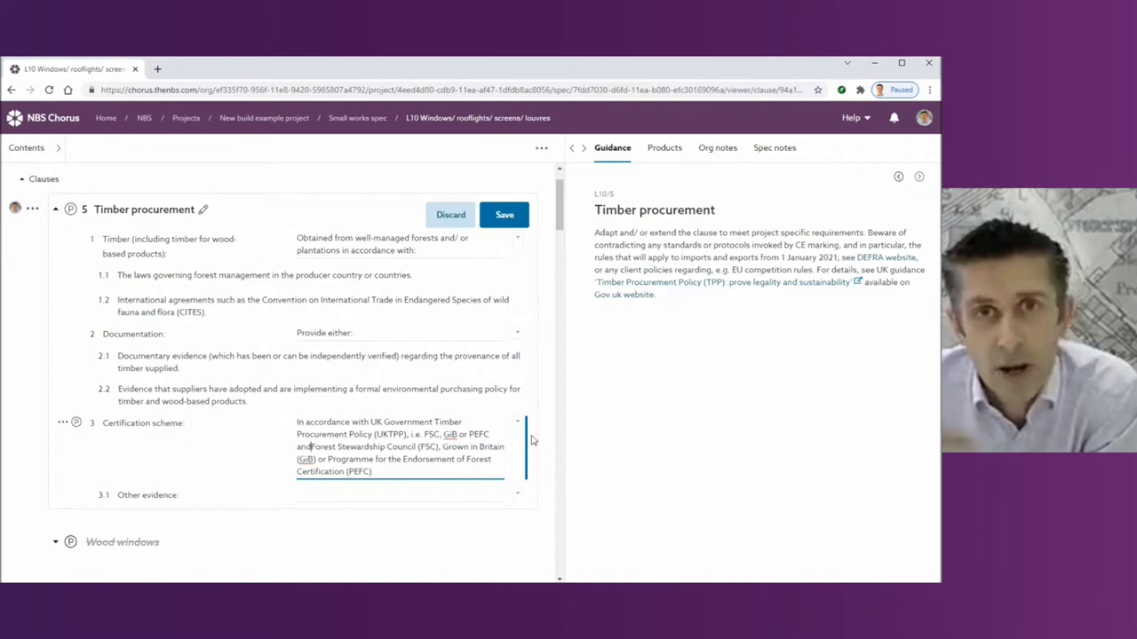
Set Other evidence to "UK Government Timber Procurement Policy (UKTPP) Category B evidence", toggle that item's inclusion, and save the clause.
left_click(381, 494)
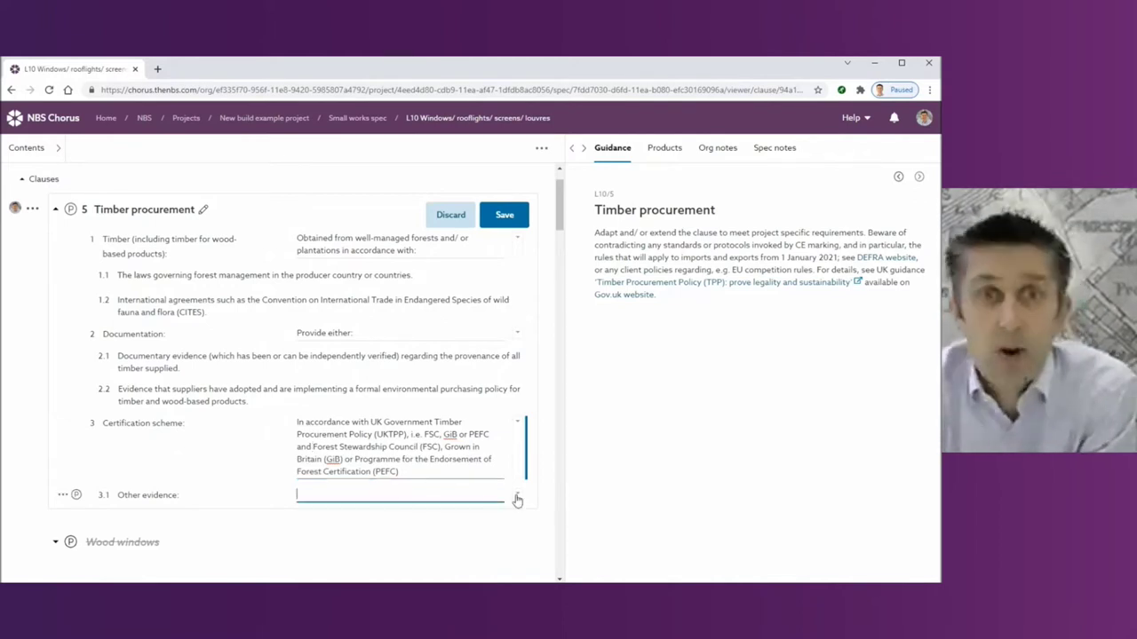
left_click(517, 500)
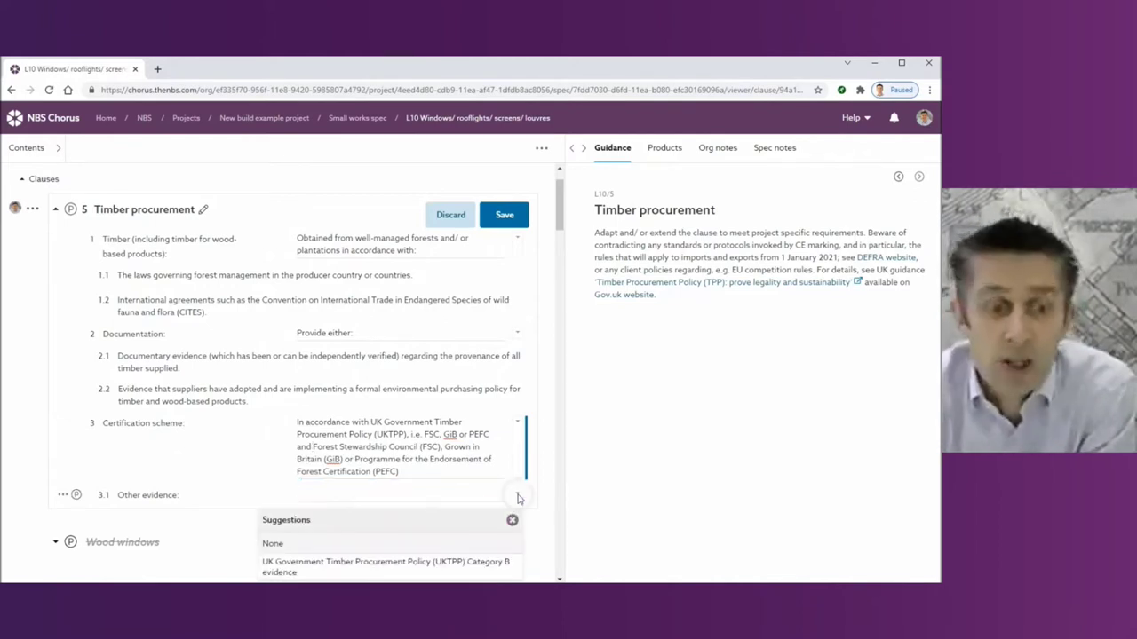
left_click(470, 562)
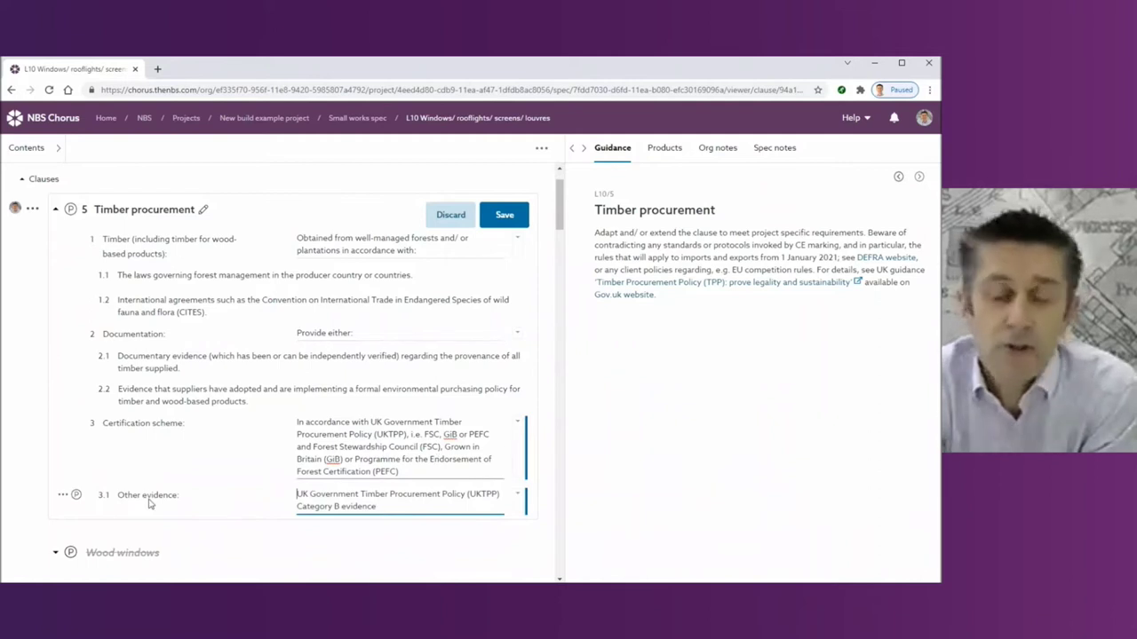
left_click(76, 494)
left_click(498, 221)
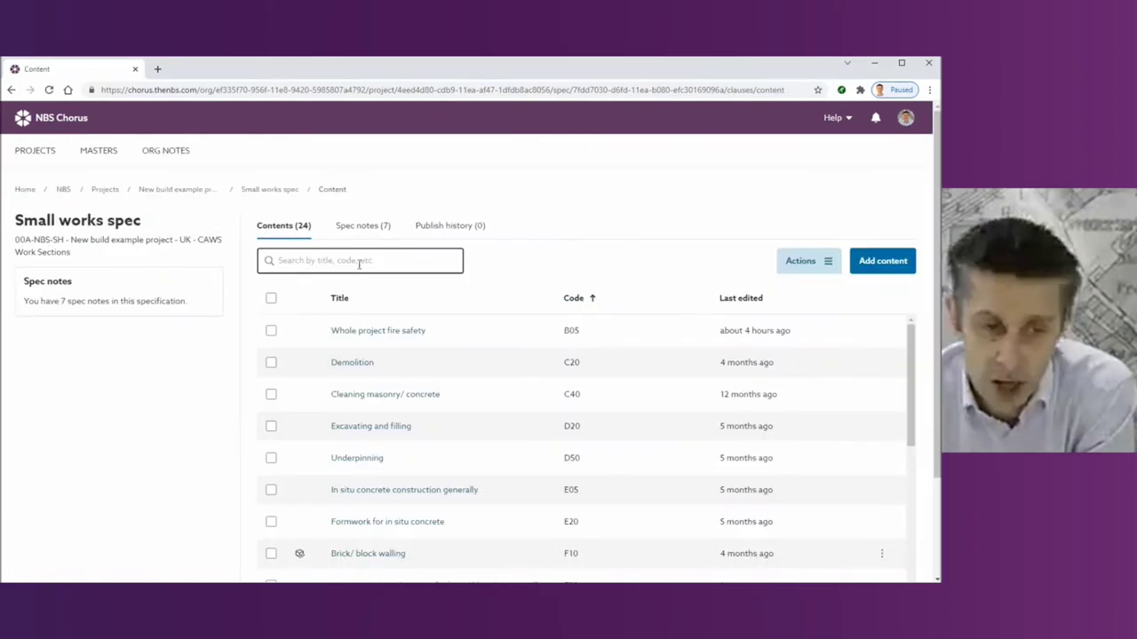
Search the Small works spec contents for "sto" and open the P12 Fire-stopping systems section.
left_click(354, 261)
type("sto")
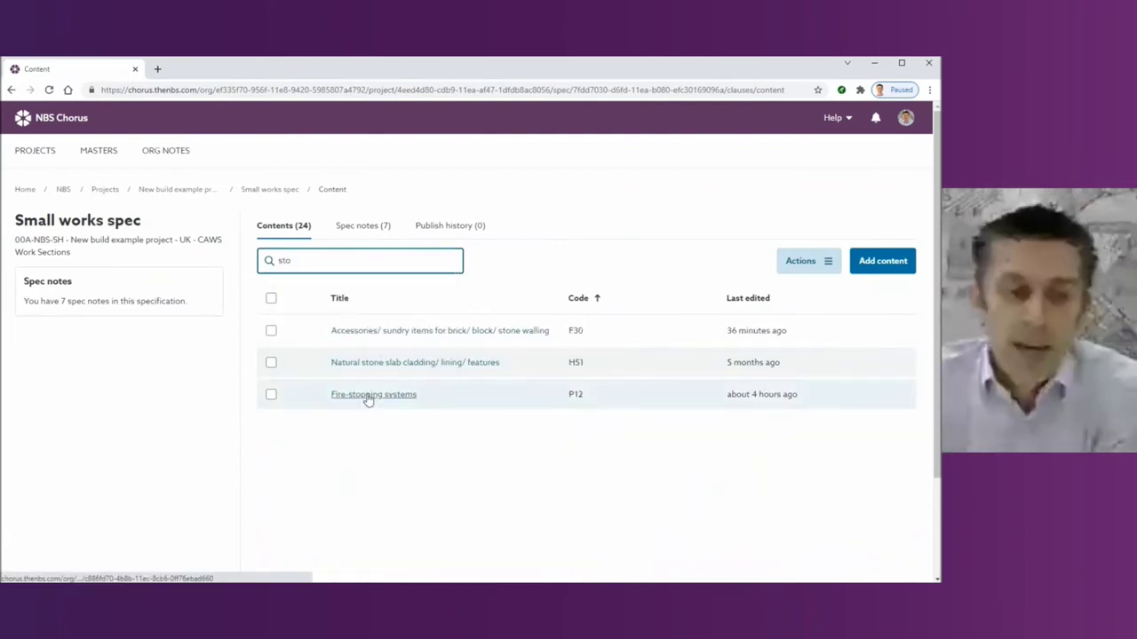
left_click(367, 397)
Create a repeat of the Fire performance clause directly below the existing one.
scroll(319, 374, "down", 3)
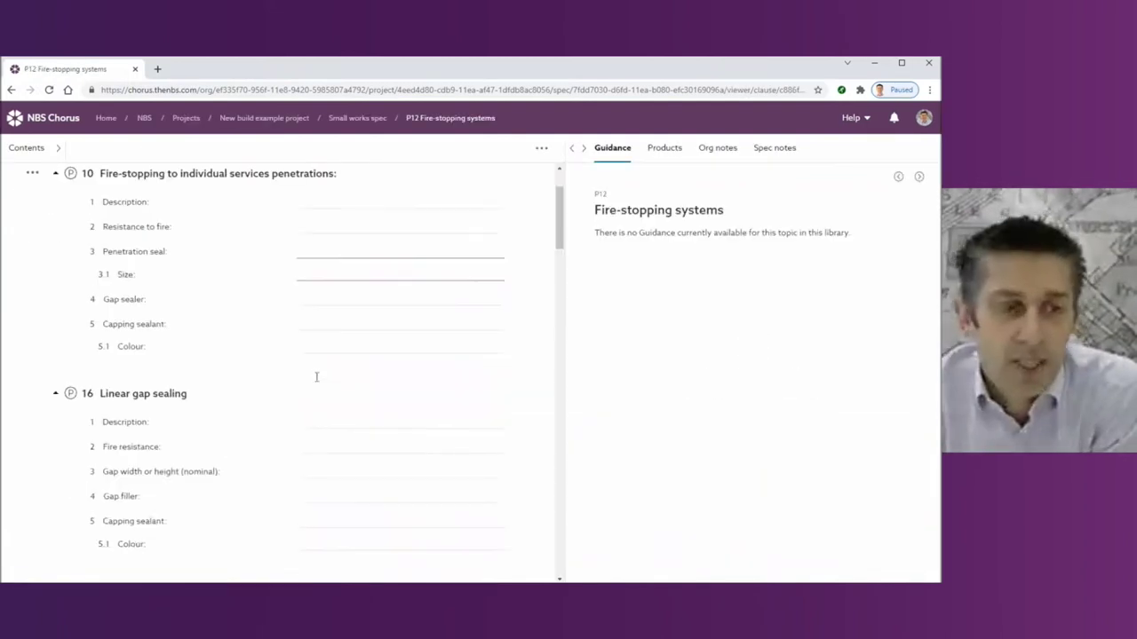
scroll(293, 356, "down", 2)
left_click(304, 306)
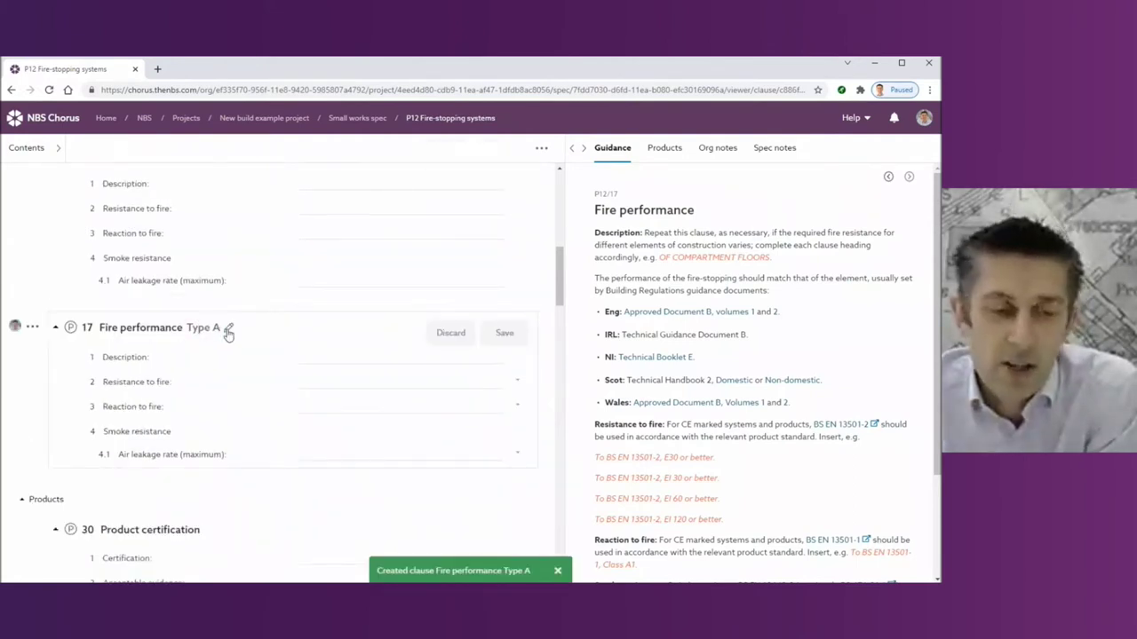
Change the suffix of the new Fire performance clause to "OF COMPARTMENT FLOORS" and save the heading.
left_click(228, 329)
left_click_drag(366, 418, 283, 410)
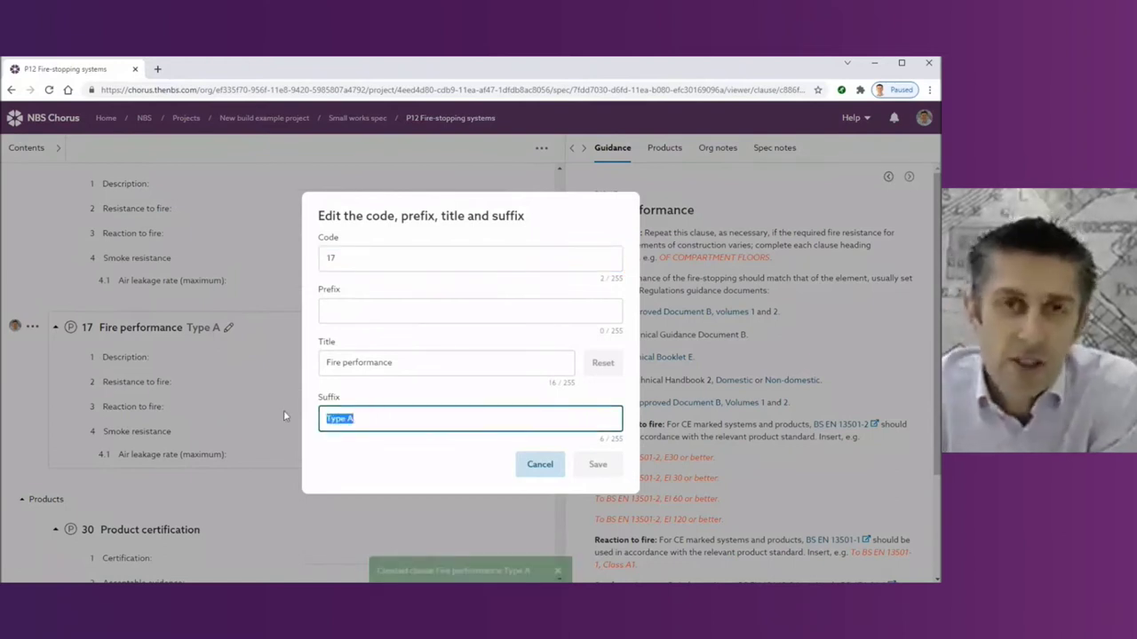
type("OF COMPART")
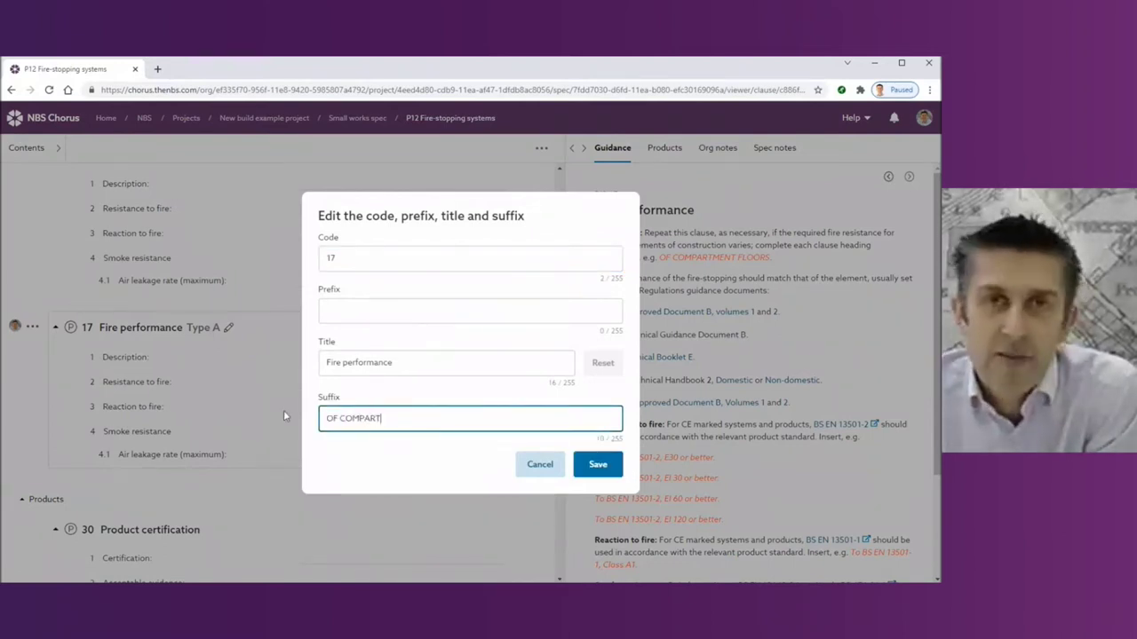
type("MENT FLOORS")
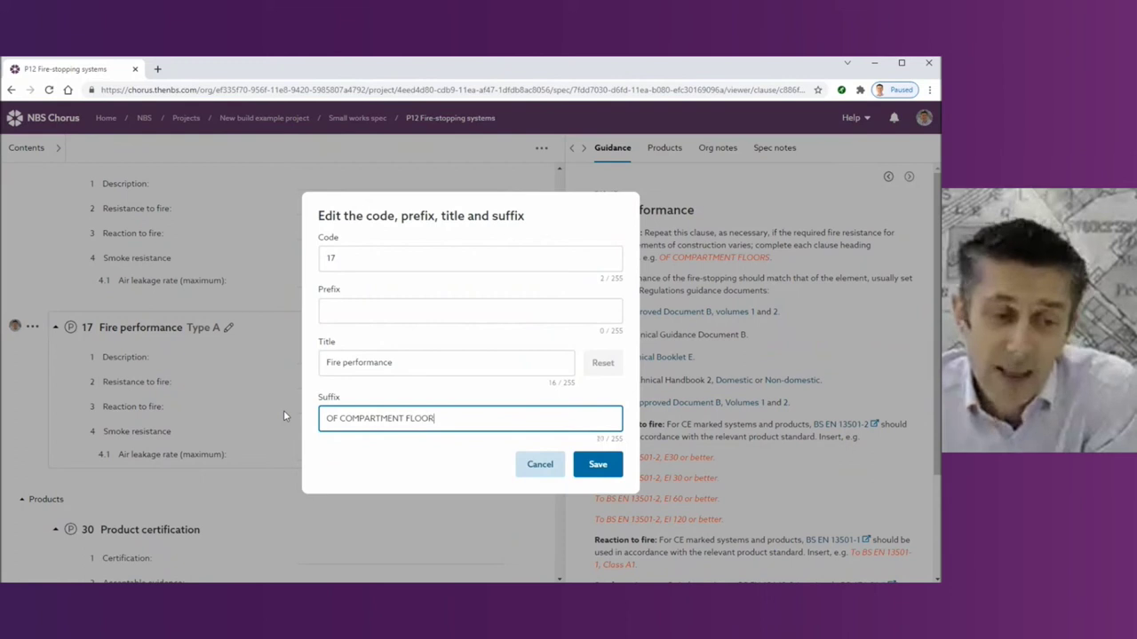
left_click(593, 466)
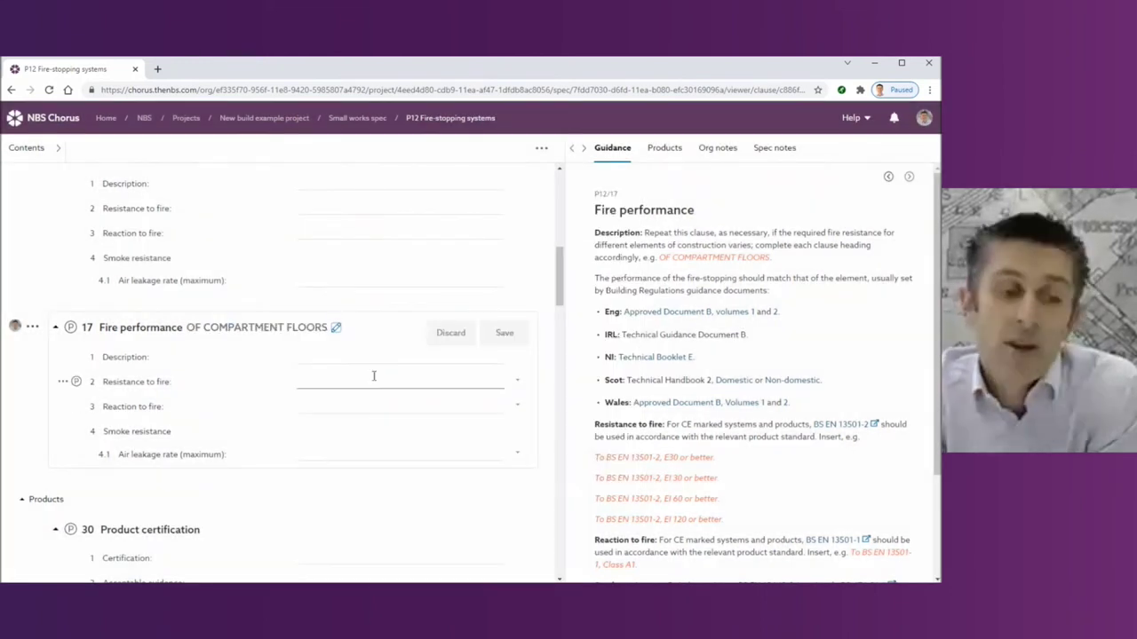
Exclude Description from the compartment floors clause, and save it after checking the suggestions for resistance to fire, reaction to fire and air leakage rate.
left_click(64, 356)
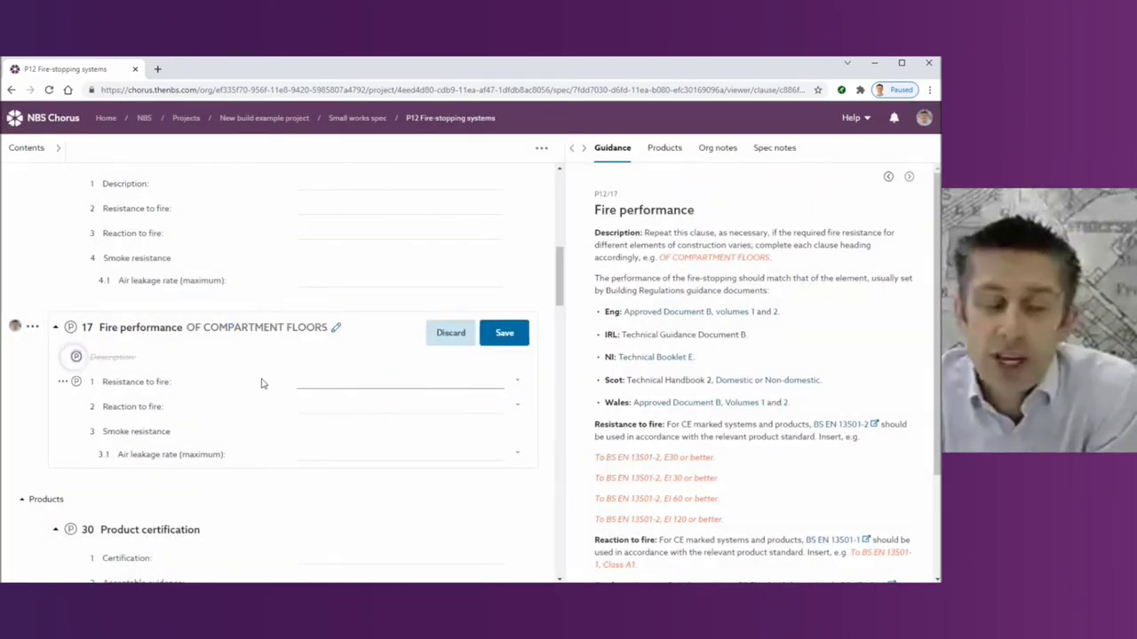
left_click(518, 386)
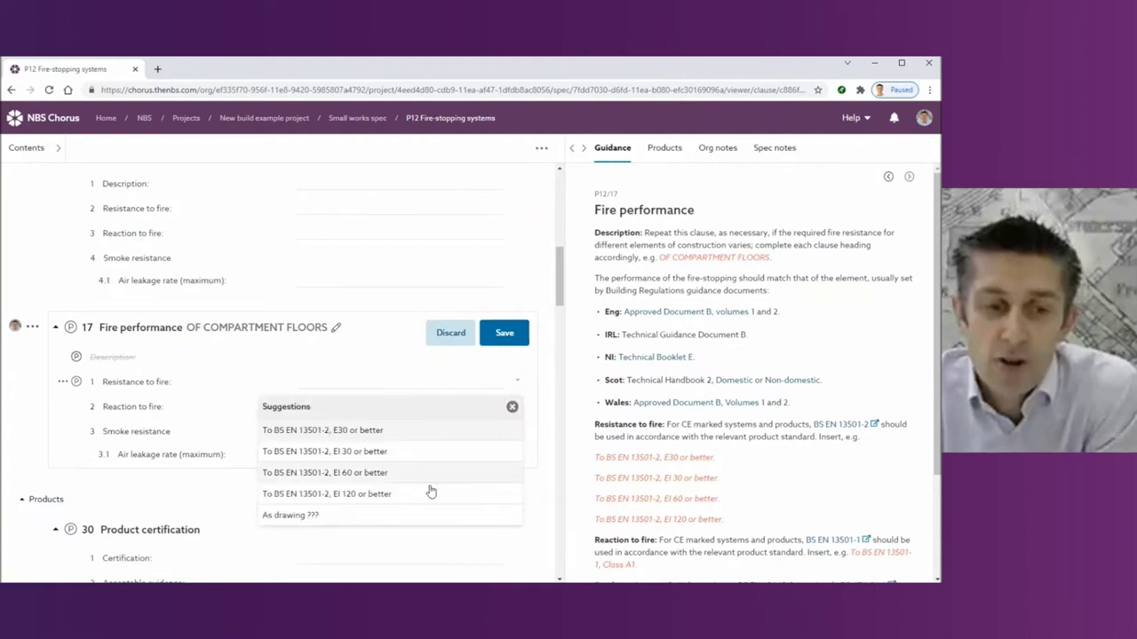
left_click(414, 387)
left_click(518, 407)
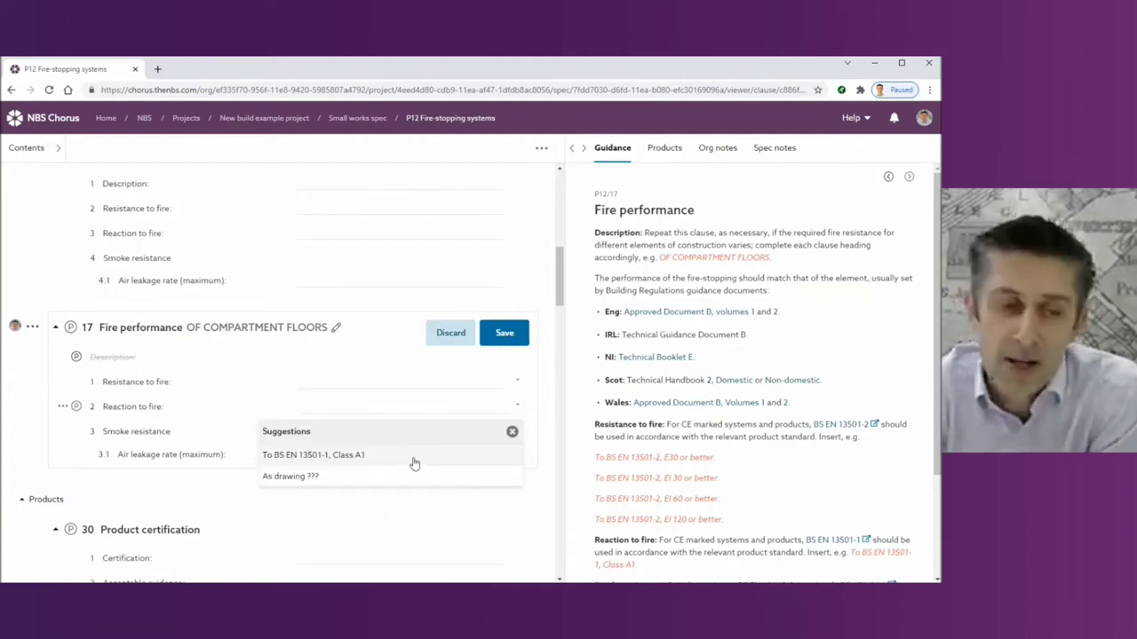
left_click(409, 406)
left_click(516, 454)
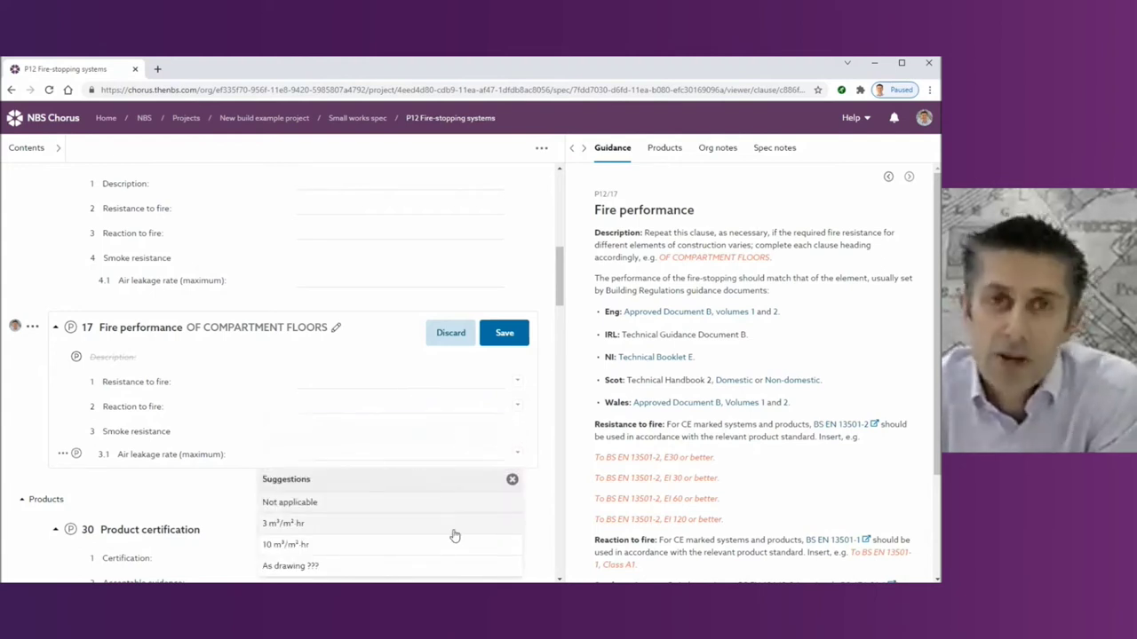
left_click(447, 453)
left_click(502, 348)
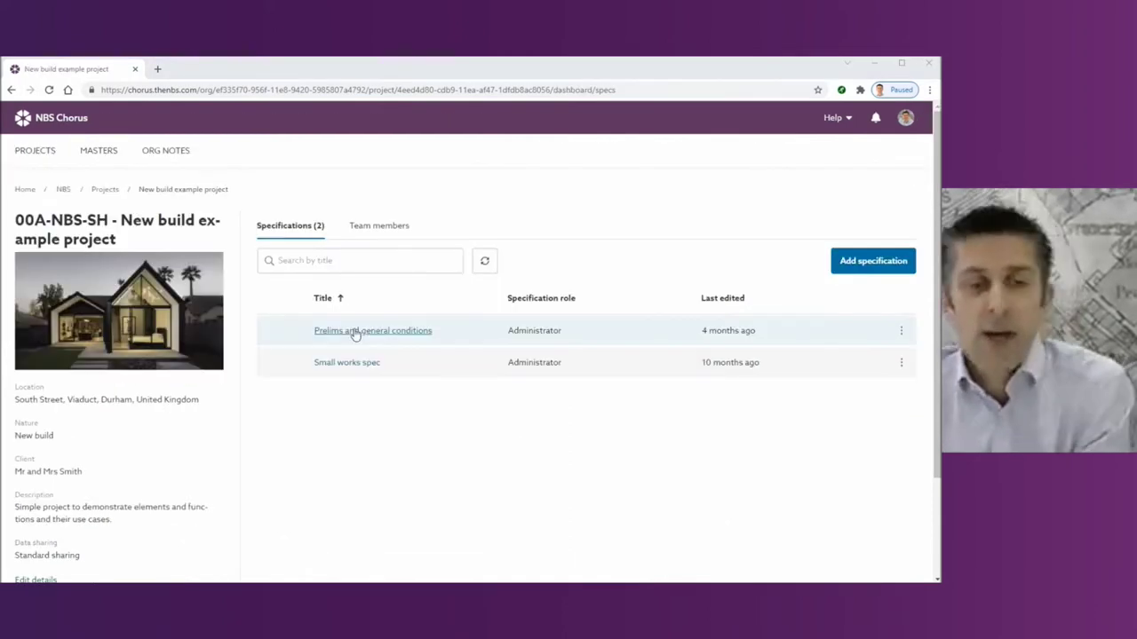
Open section A30 Tendering/ subletting/ supply in the Prelims and general conditions specification and examine clause 530 Substitute products and its A31/200 cross-reference.
left_click(382, 336)
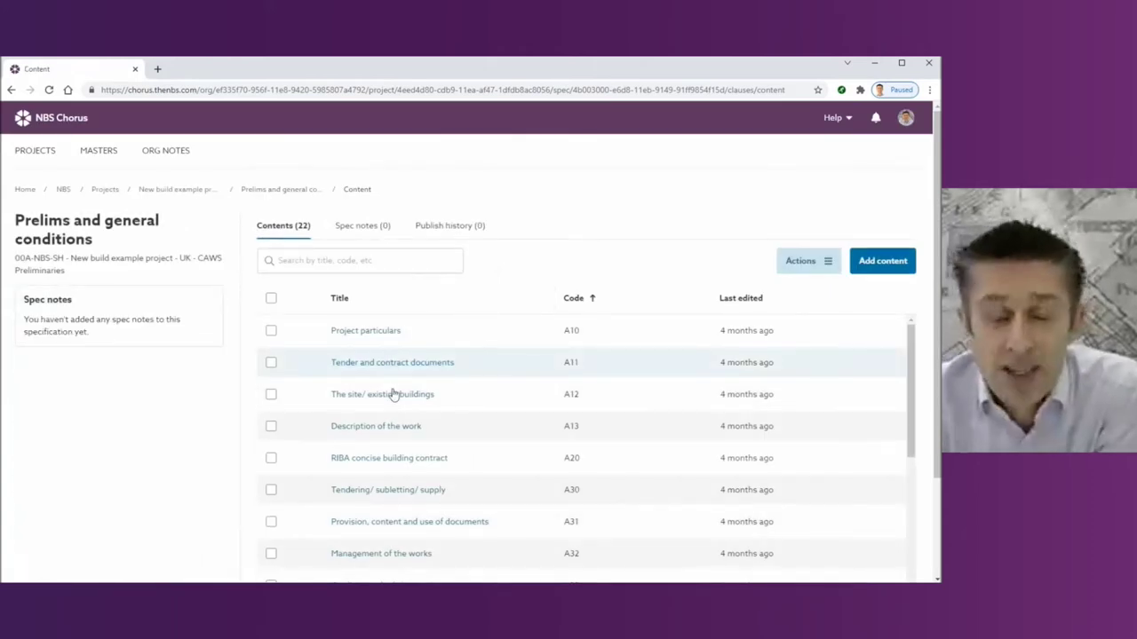
left_click(390, 494)
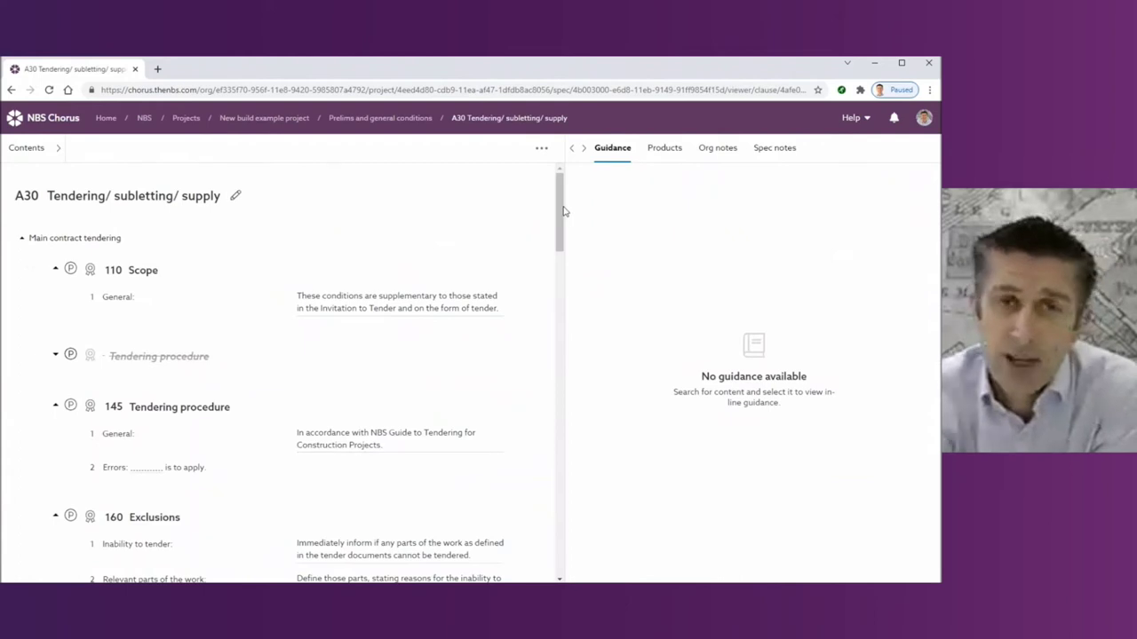
left_click_drag(562, 212, 556, 477)
scroll(556, 477, "down", 5)
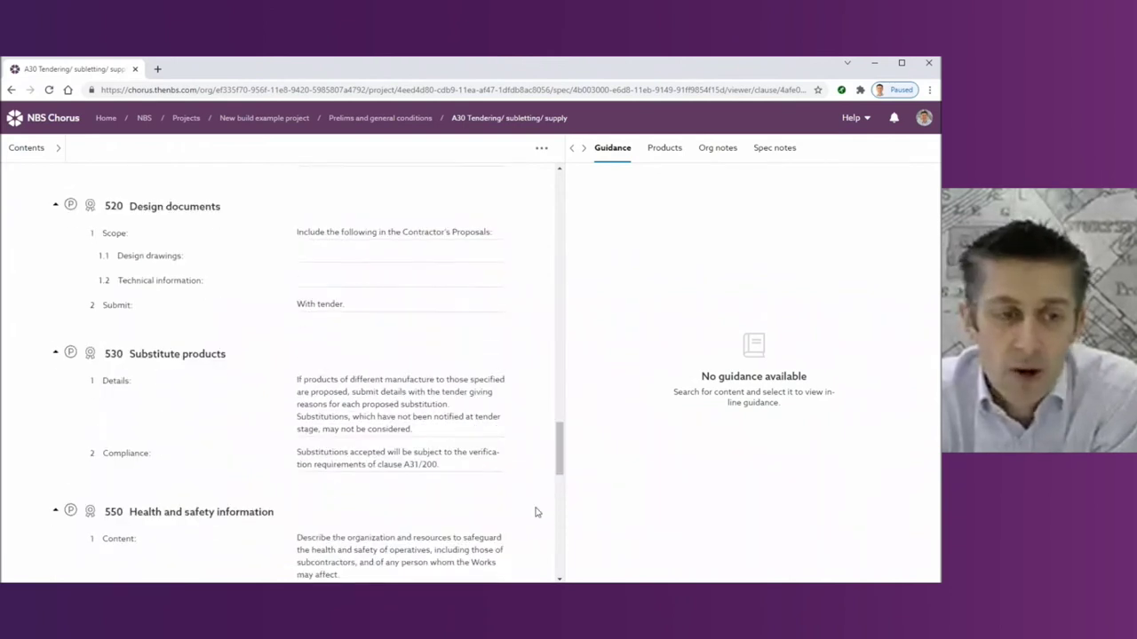
left_click(399, 360)
scroll(325, 314, "down", 1)
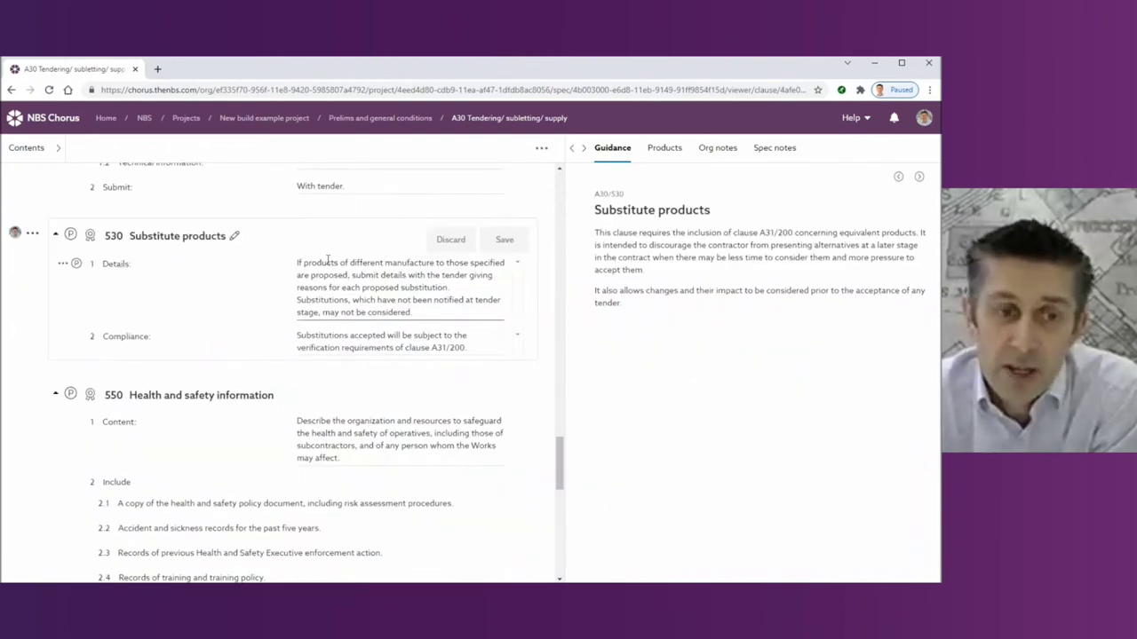
double_click(443, 348)
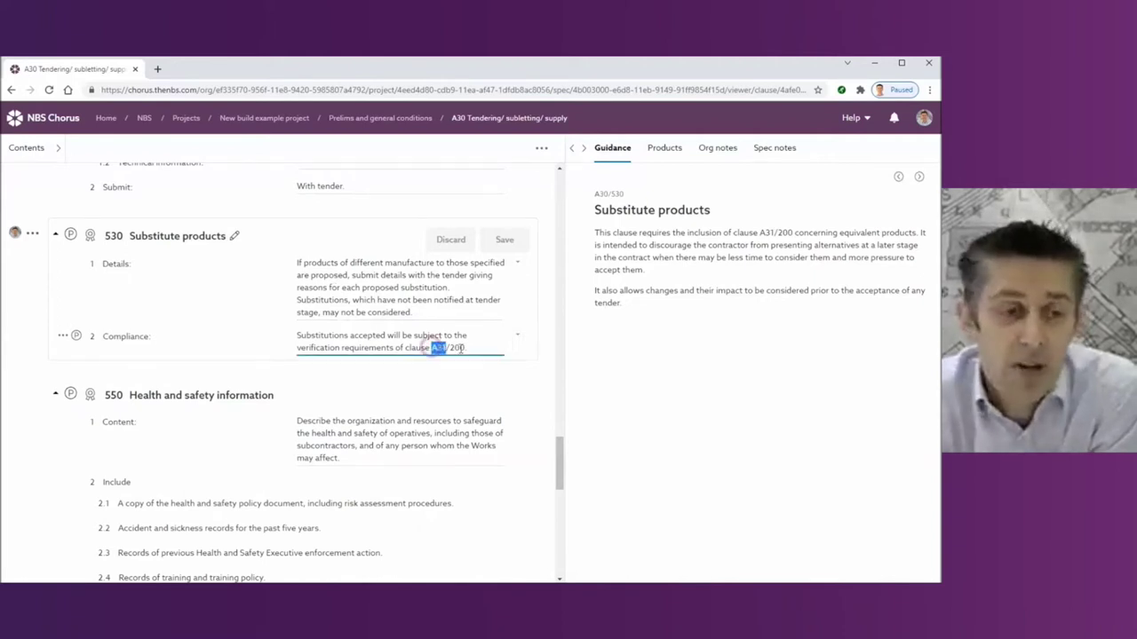
Follow the cross-reference to section A31 Provision, content and use of documents and bring up the guidance for clause 200 Substitution of products.
left_click(42, 158)
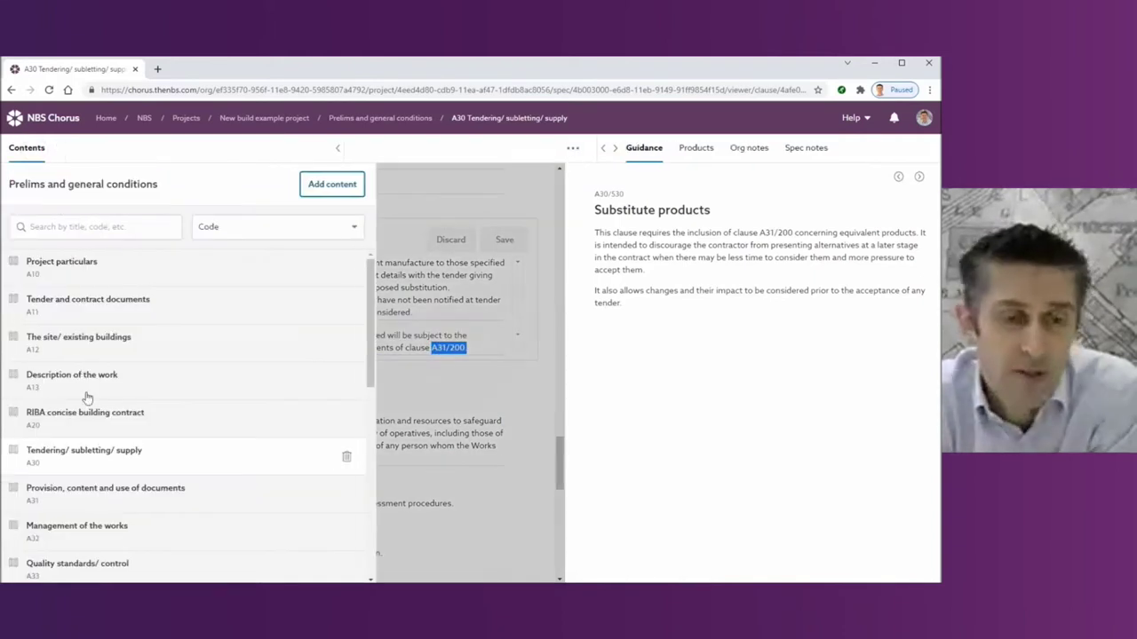
left_click(76, 481)
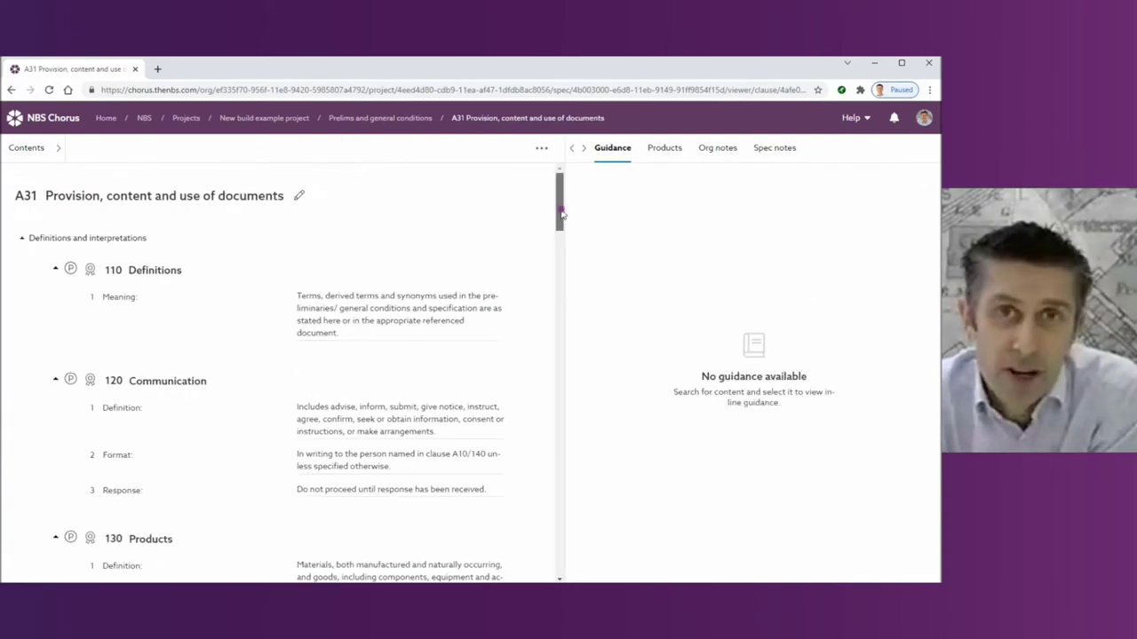
scroll(548, 389, "down", 15)
scroll(548, 444, "down", 15)
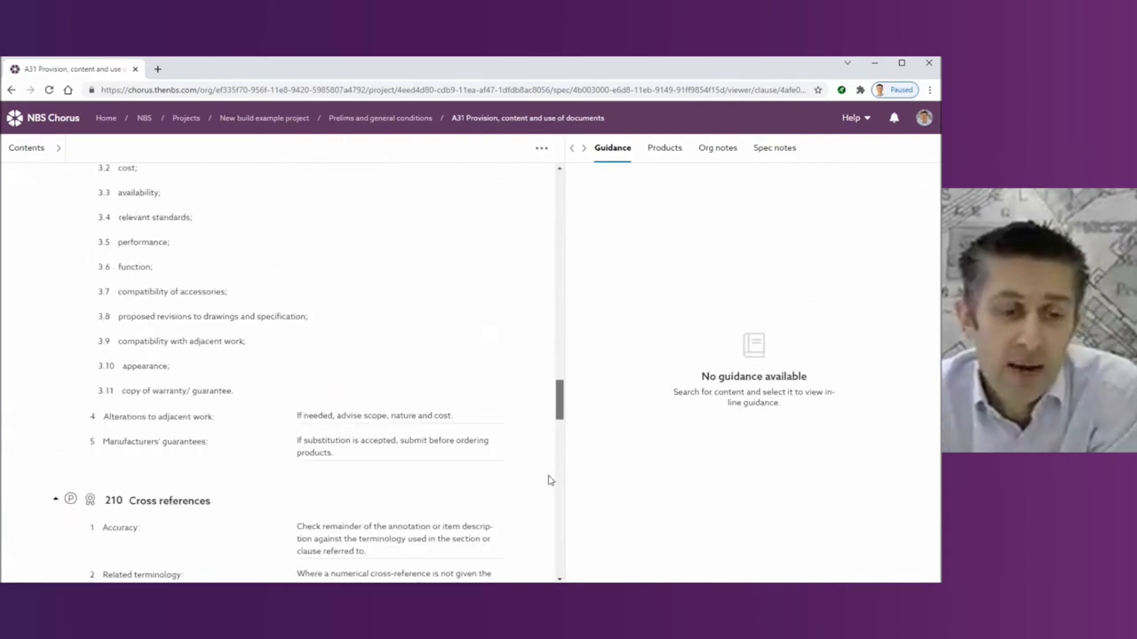
scroll(546, 501, "up", 2)
scroll(548, 491, "up", 5)
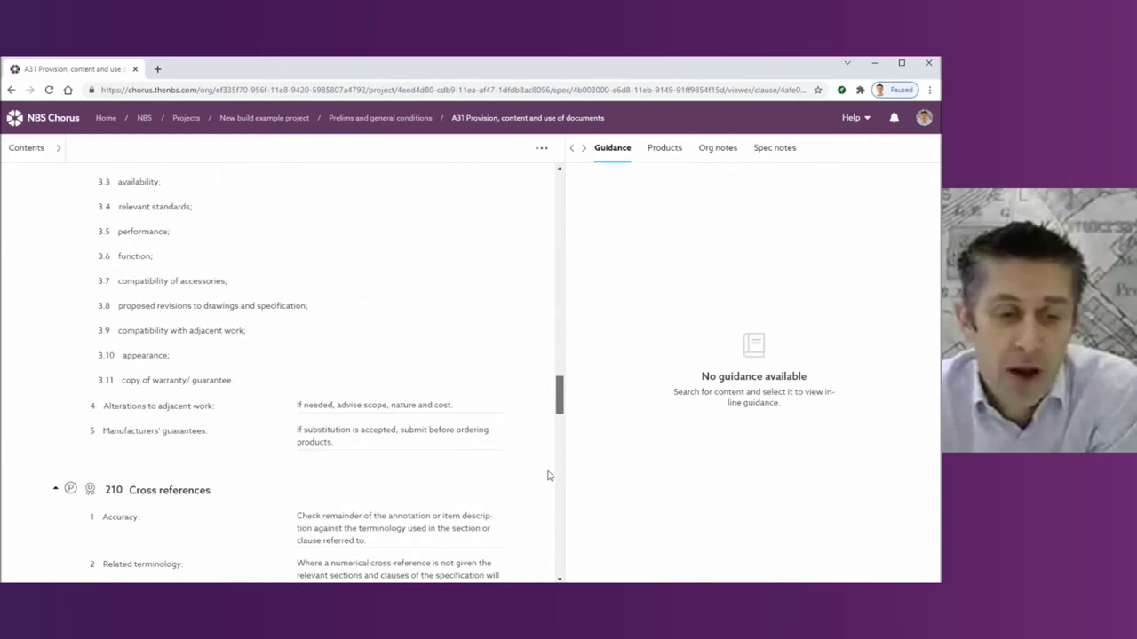
left_click(386, 257)
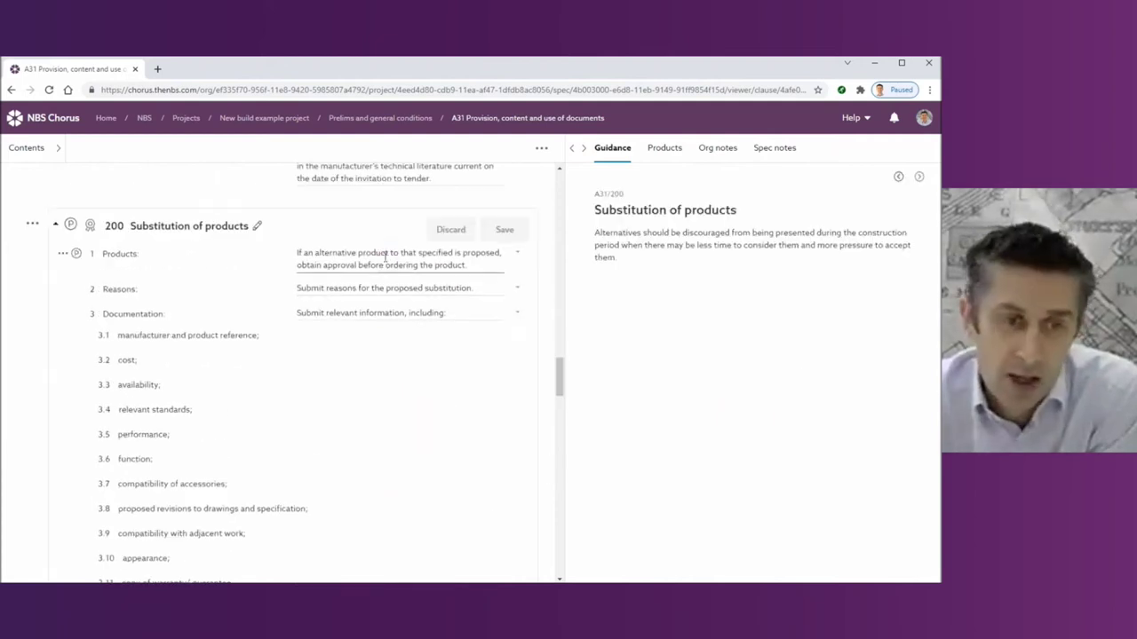
Examine the Reasons and Documentation items of the Substitution of products clause, including the list of information to submit.
left_click(360, 287)
left_click(368, 310)
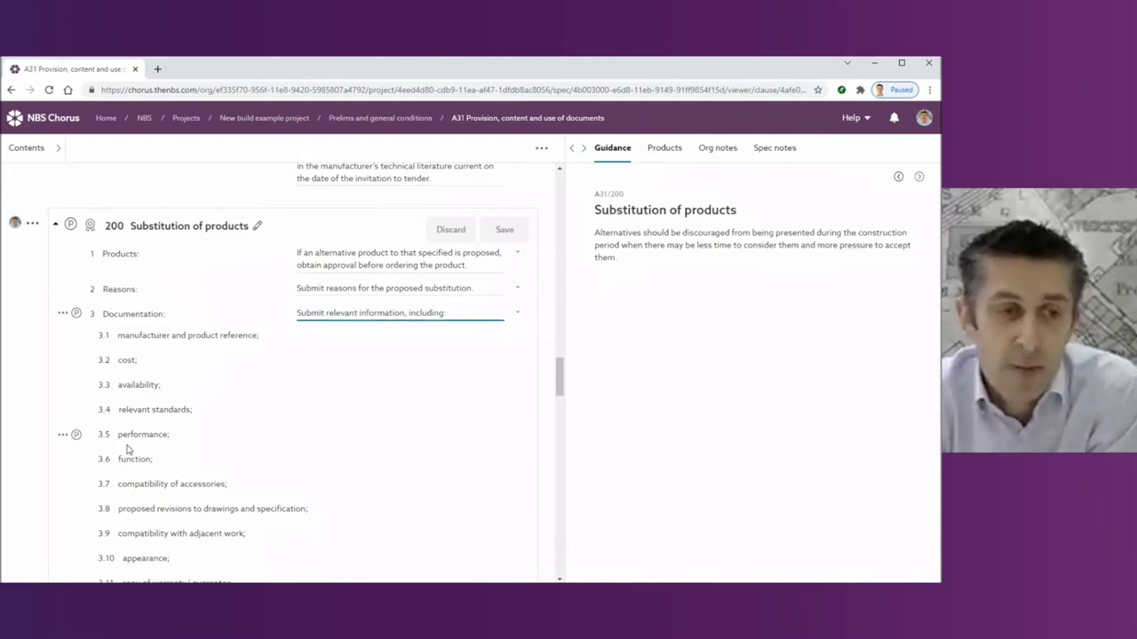
scroll(127, 450, "down", 1)
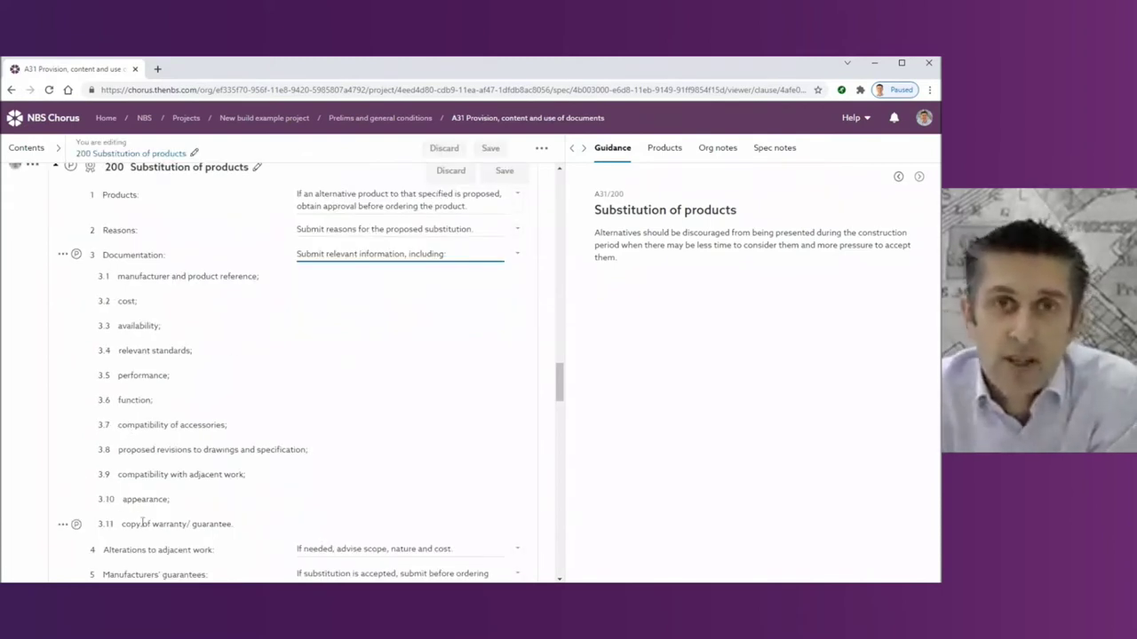
Examine the Alterations to adjacent work and Manufacturers' guarantees items of clause 200 Substitution of products.
scroll(142, 524, "down", 2)
left_click(329, 468)
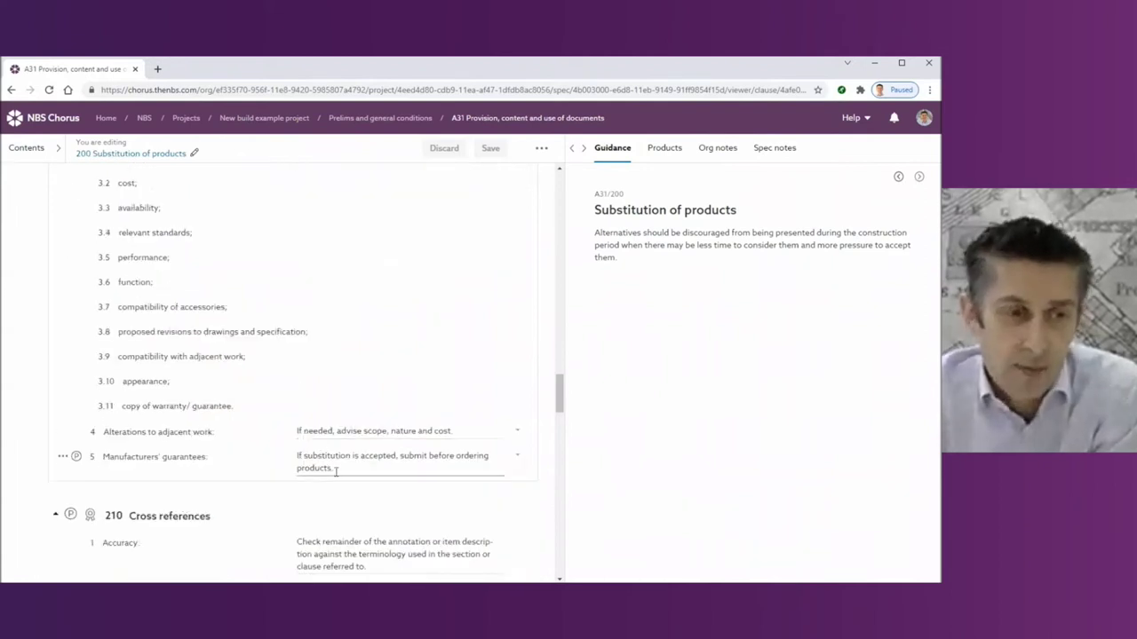
left_click(356, 504)
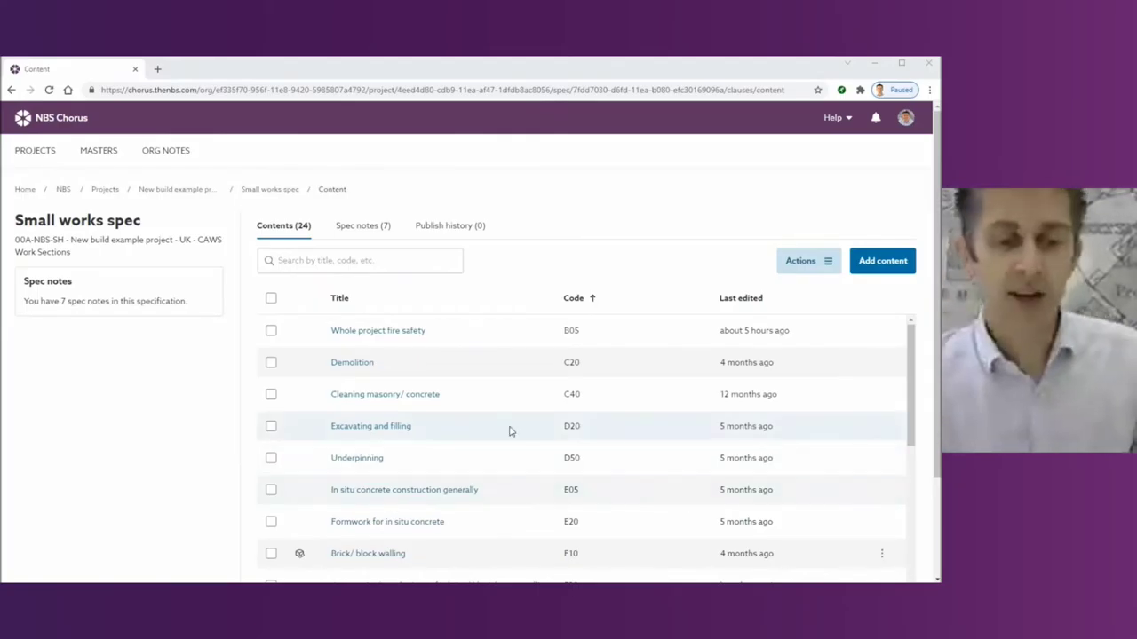
Open section F30 Accessories/ sundry items for brick/ block/ stone walling in the Small works spec and find clause 10 Full fill cavity insulation.
scroll(436, 466, "down", 2)
left_click(375, 475)
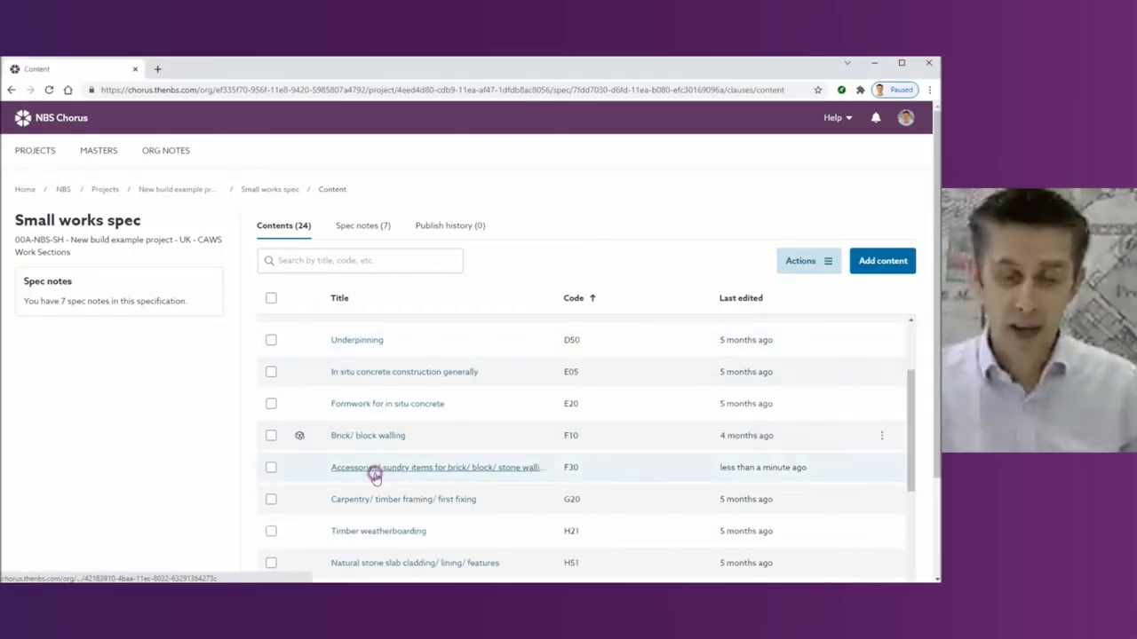
scroll(207, 405, "down", 6)
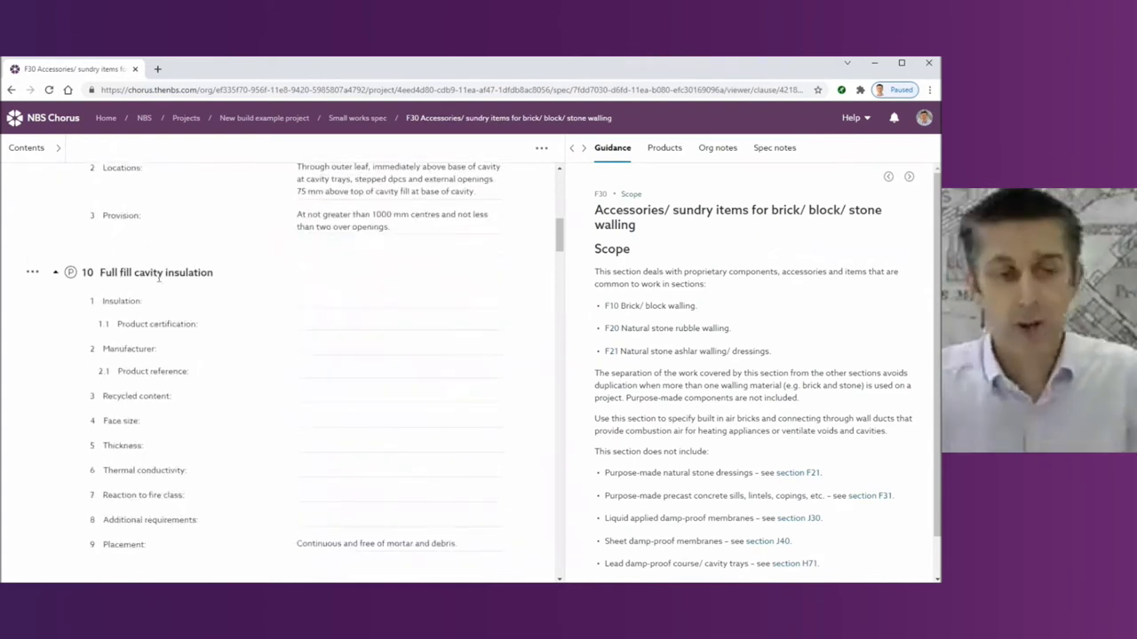
Add the suffix INSUL-001 to clause 10 Full fill cavity insulation and save the title change.
left_click(175, 275)
left_click(220, 278)
left_click(366, 422)
type("INSUL-0")
key("BackSpace")
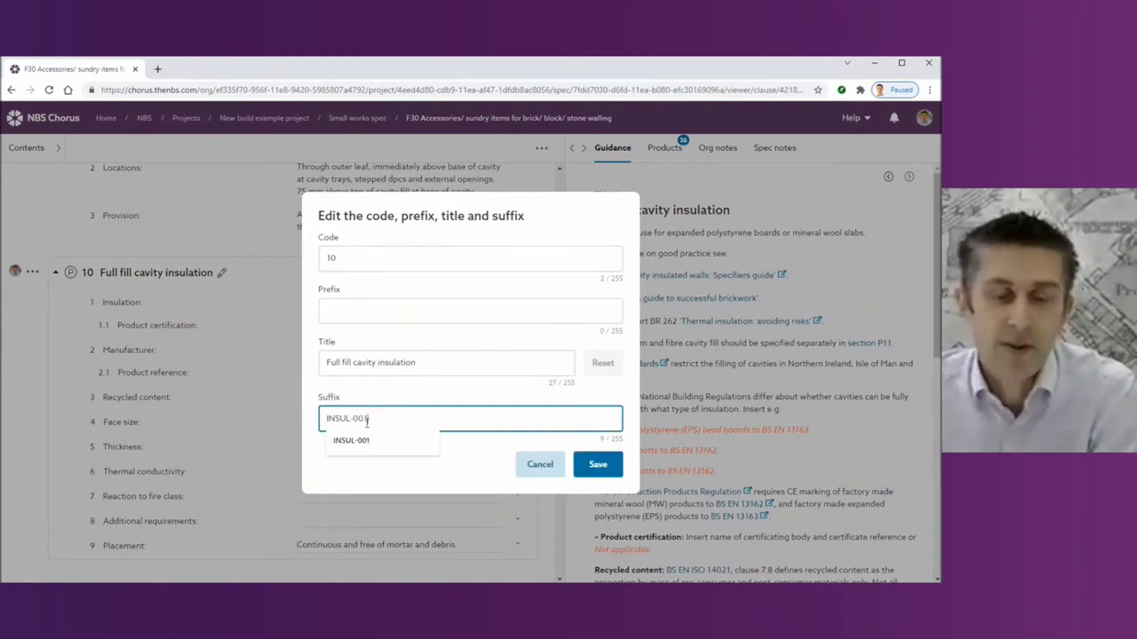
left_click(611, 471)
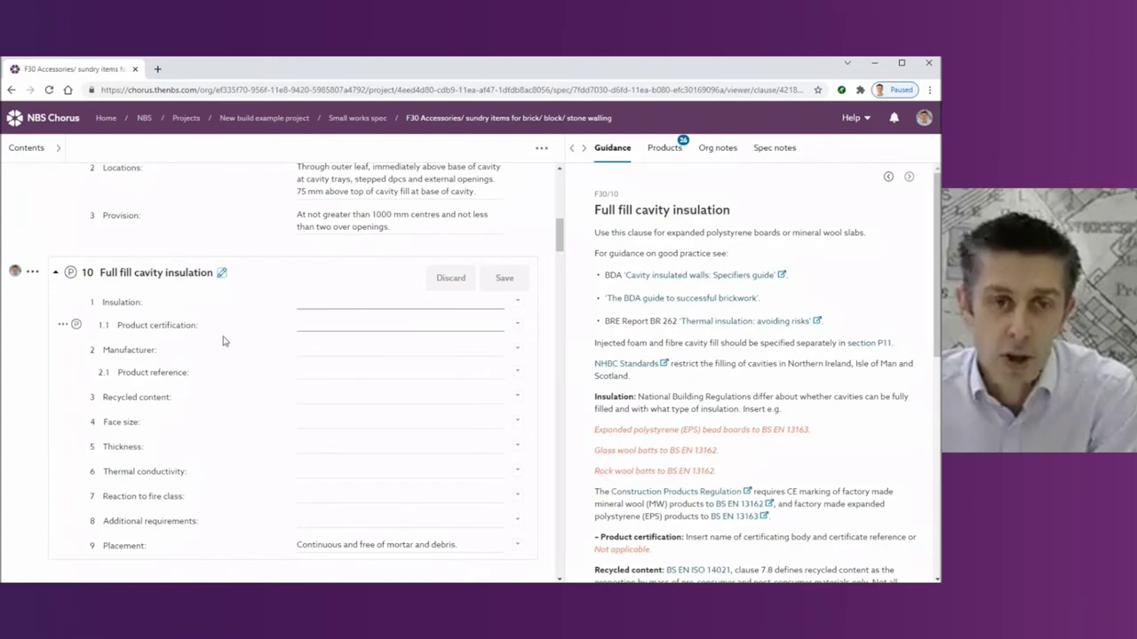
Bring up the available products for the clause's Manufacturer item and open ROCKWOOL Full Fill Cavity Batts.
left_click(223, 349)
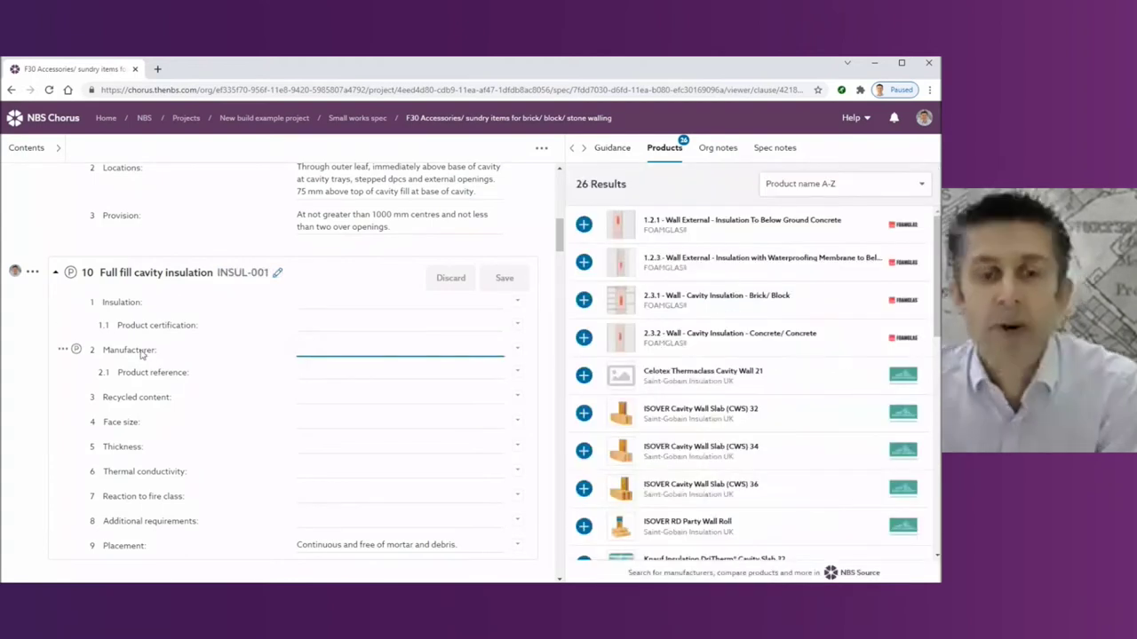
scroll(716, 365, "down", 1)
scroll(716, 365, "down", 4)
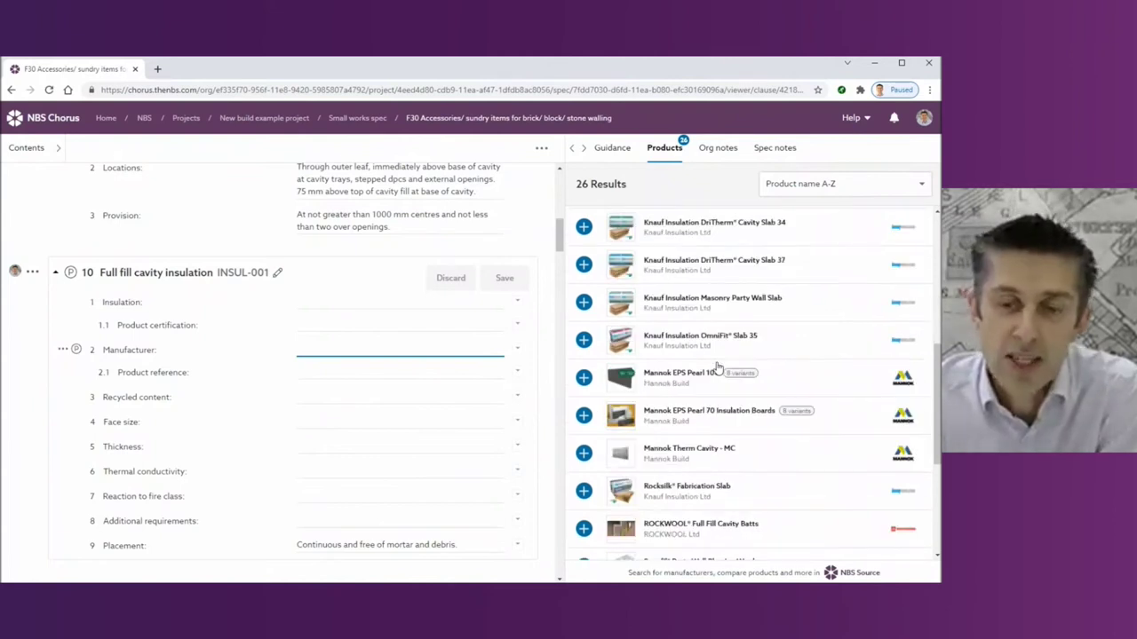
scroll(718, 367, "down", 2)
left_click(717, 369)
Check the application and clause details of ROCKWOOL Full Fill Cavity Batts, including fire performance, and add the product to the specification.
left_click(632, 444)
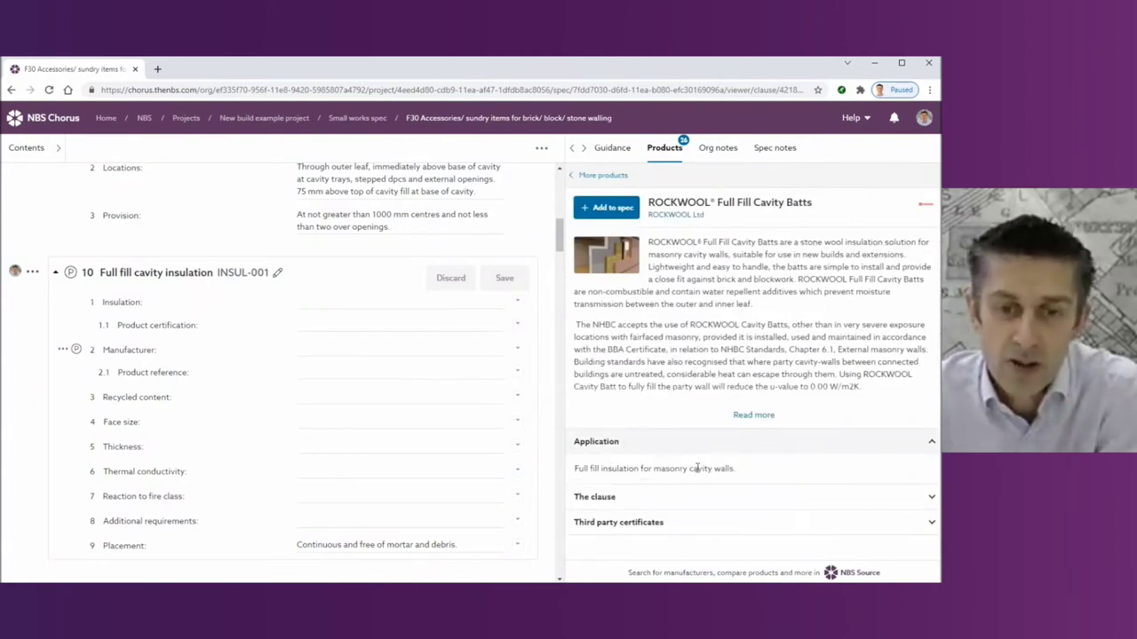
left_click(617, 499)
scroll(613, 480, "down", 3)
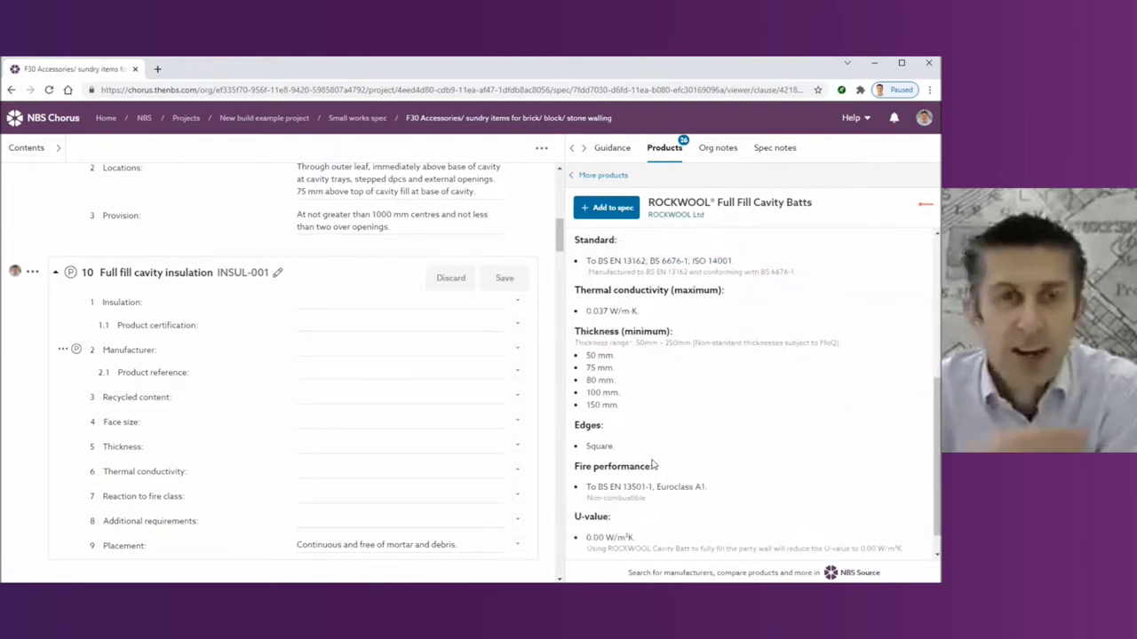
left_click(616, 213)
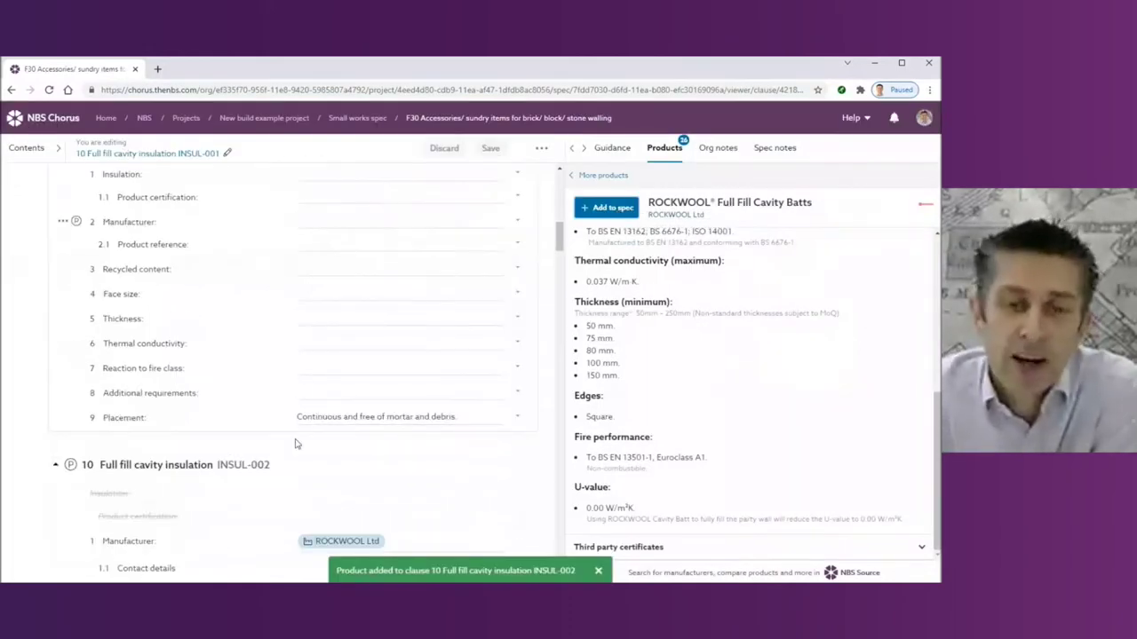
Set Thickness (minimum) to 100 mm in the ROCKWOOL clause INSUL-002 and save the clause.
scroll(218, 331, "down", 3)
scroll(219, 331, "down", 4)
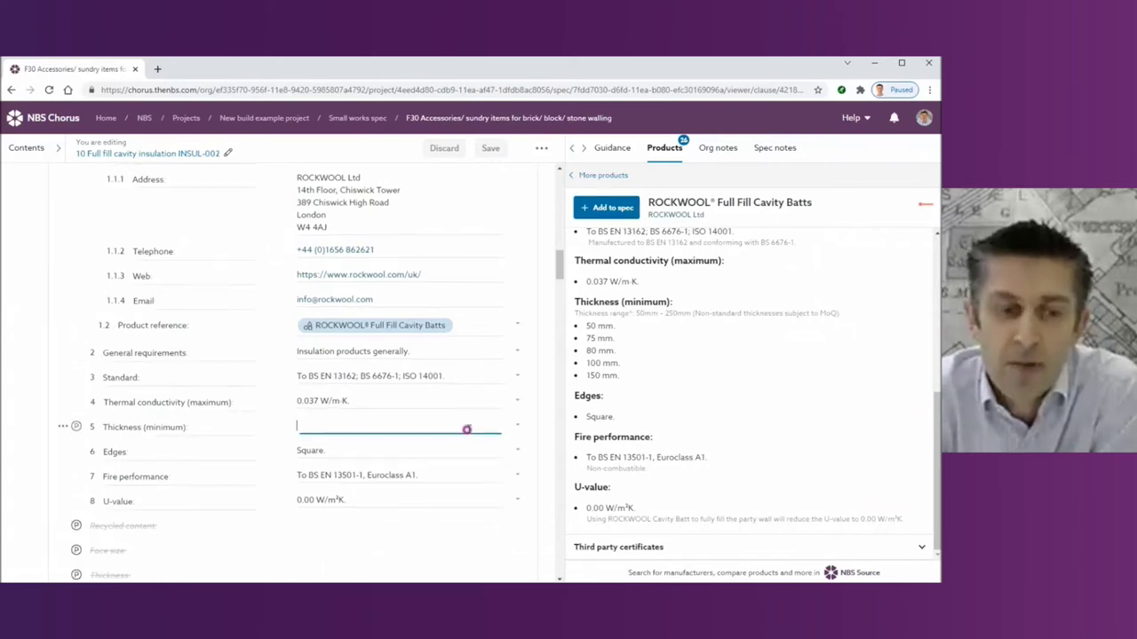
left_click(518, 426)
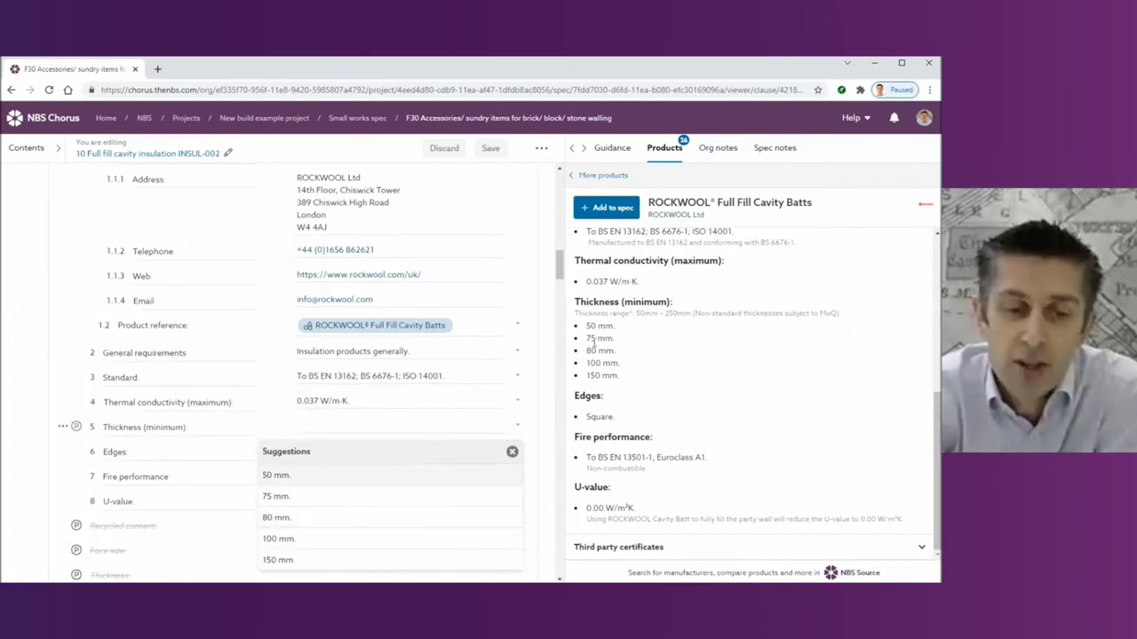
left_click(395, 538)
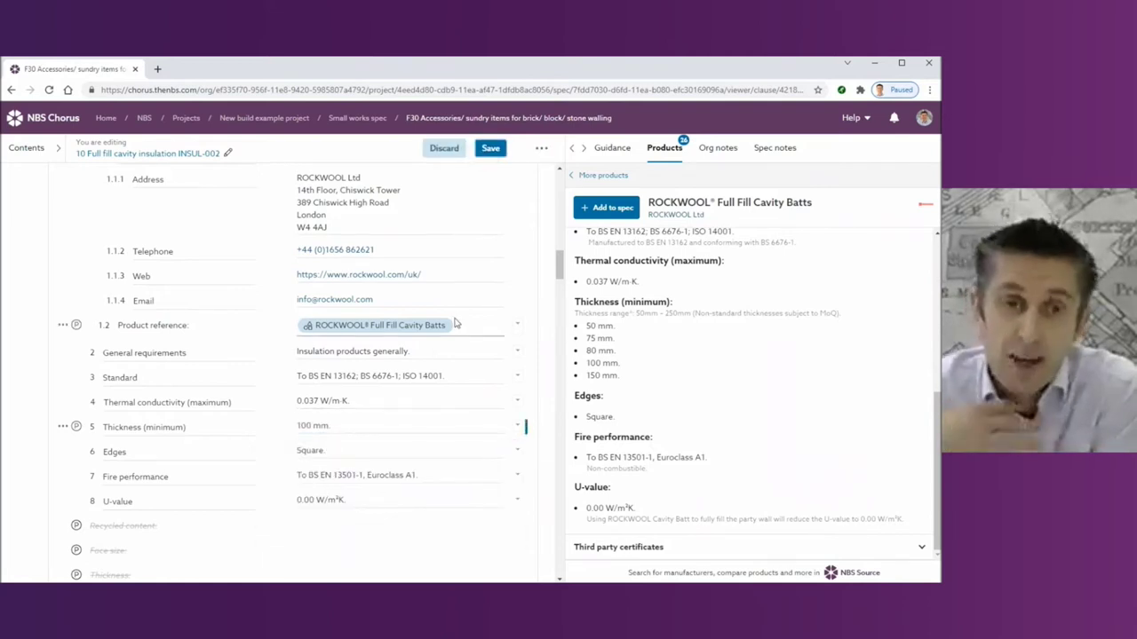
key("ctrl+s")
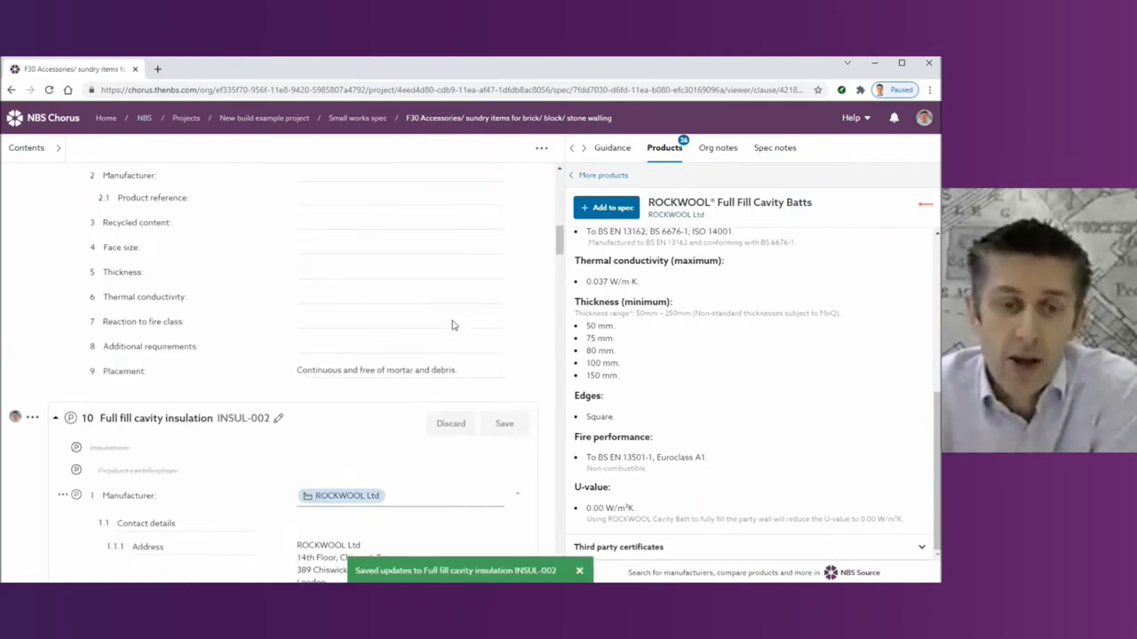
In clause INSUL-001, set Insulation to Expanded polystyrene (EPS) bead boards to BS EN 13163 and Product certification to British Board of Agrément (BBA) Certificate number ???
scroll(452, 325, "up", 2)
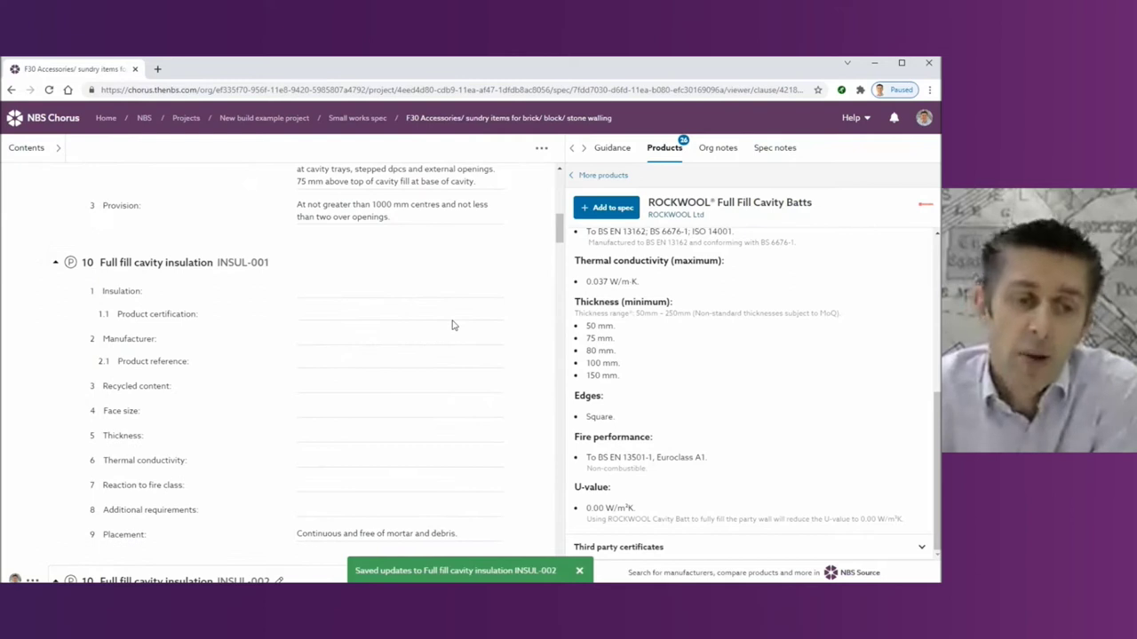
left_click(308, 292)
left_click(517, 295)
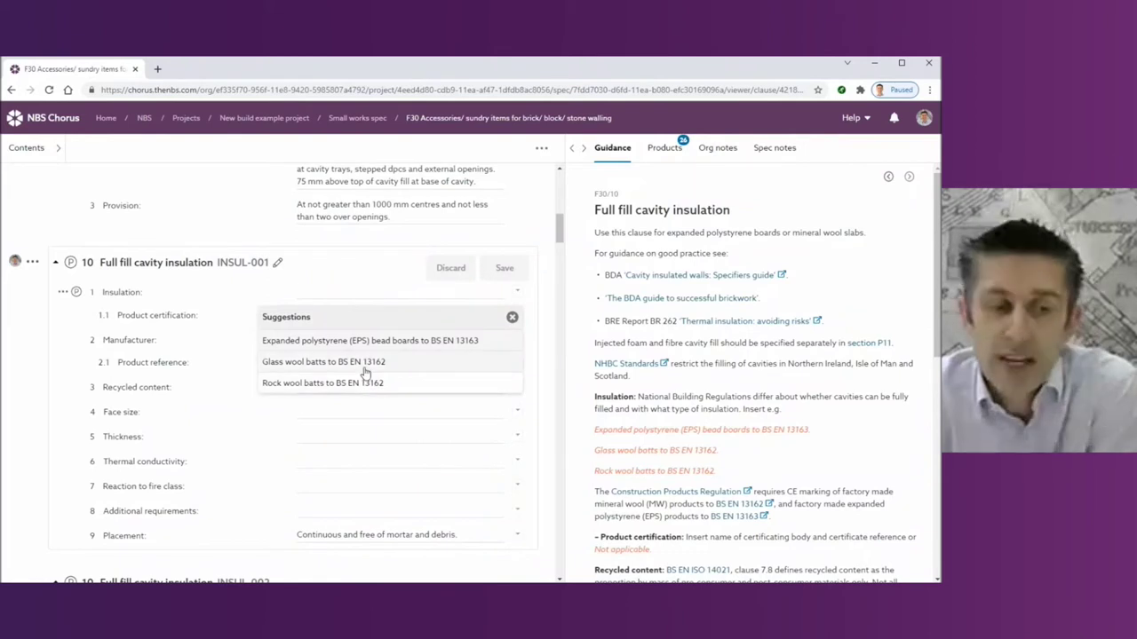
left_click(350, 340)
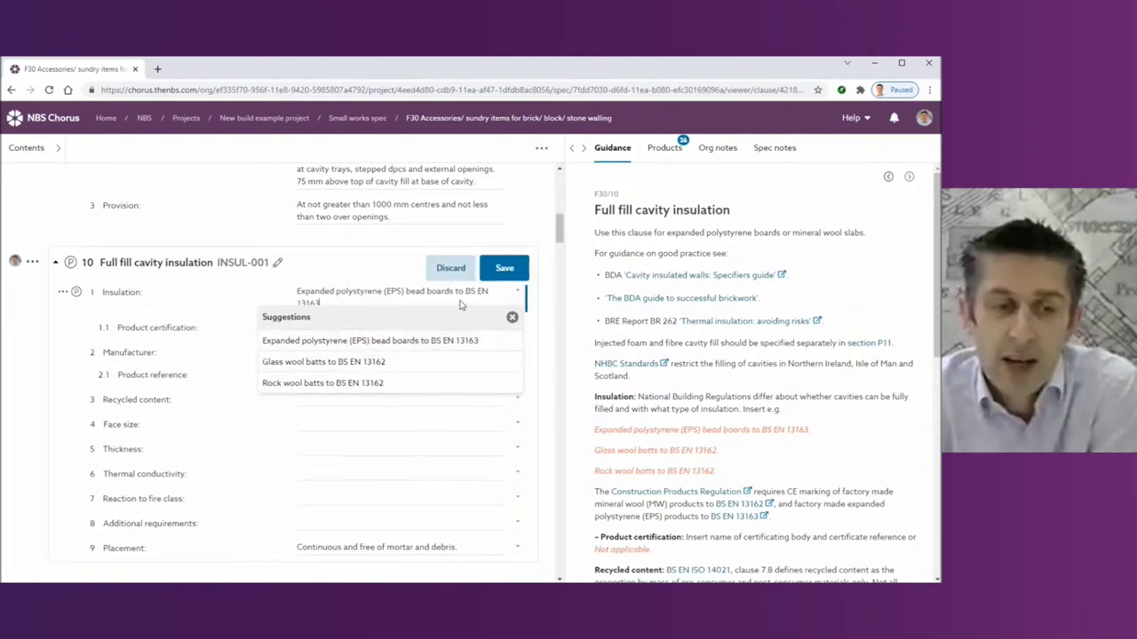
left_click(516, 328)
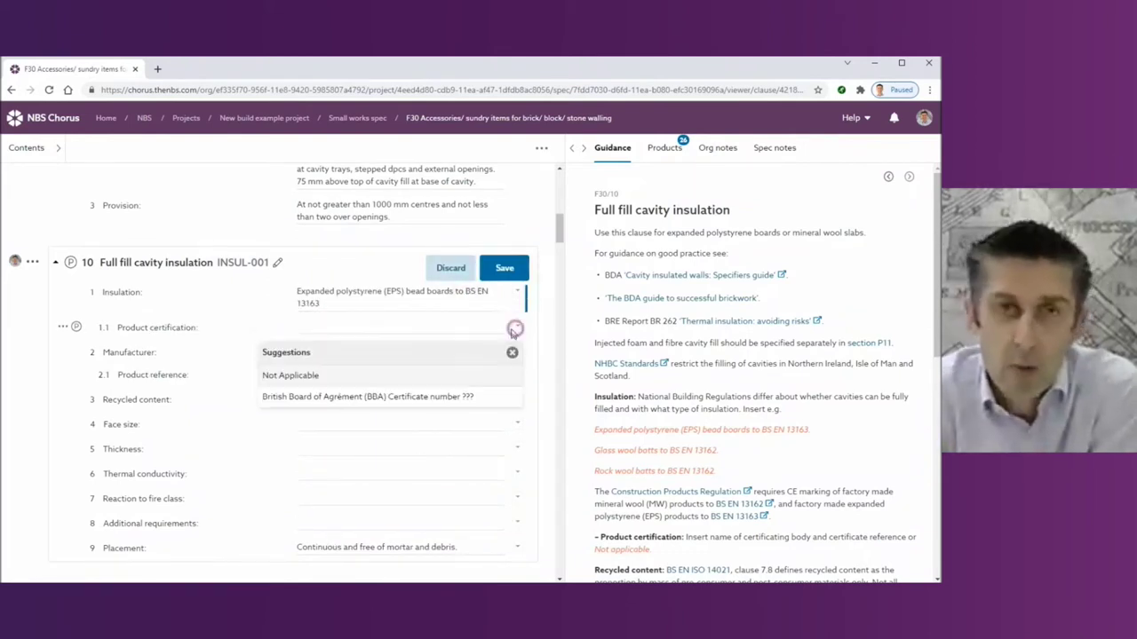
left_click(421, 402)
left_click(512, 352)
Enter "Submit proposals." as the Manufacturer in clause INSUL-001 and exclude the Product reference item.
left_click(417, 364)
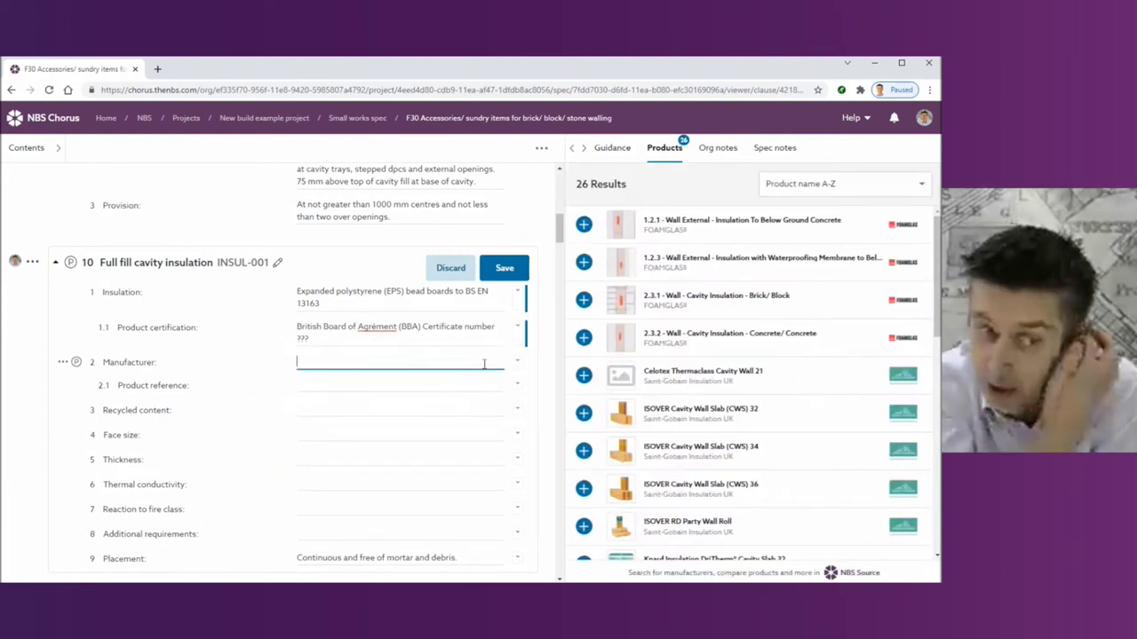
type("Submit proposals.")
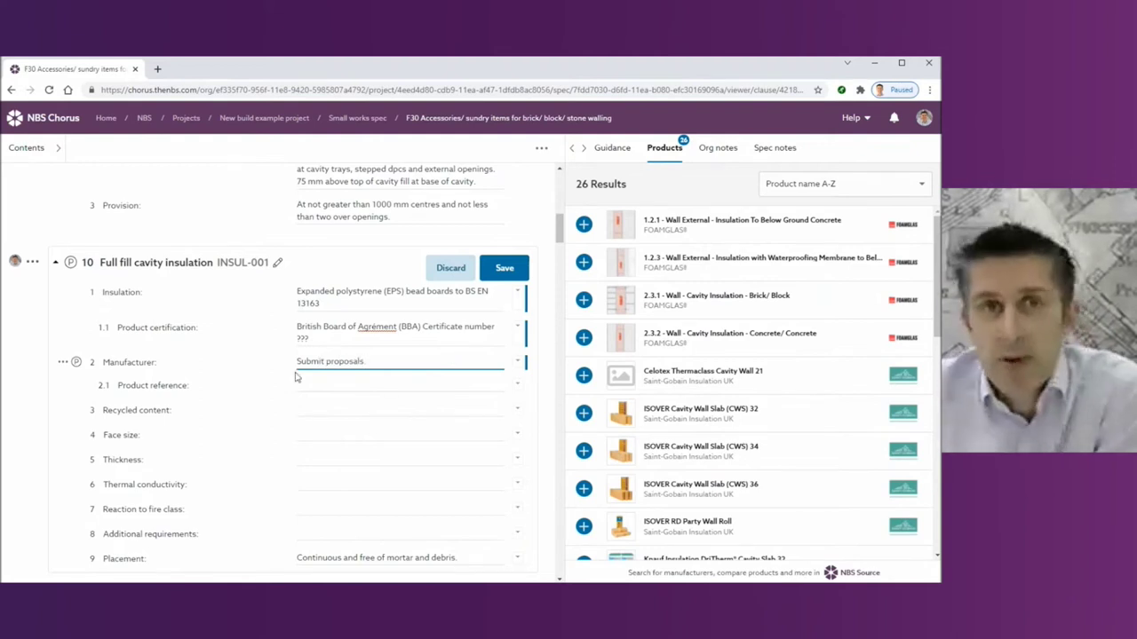
left_click(76, 385)
Set Recycled content in clause INSUL-001 to 80% (minimum) to BS EN ISO 14021.
left_click(315, 407)
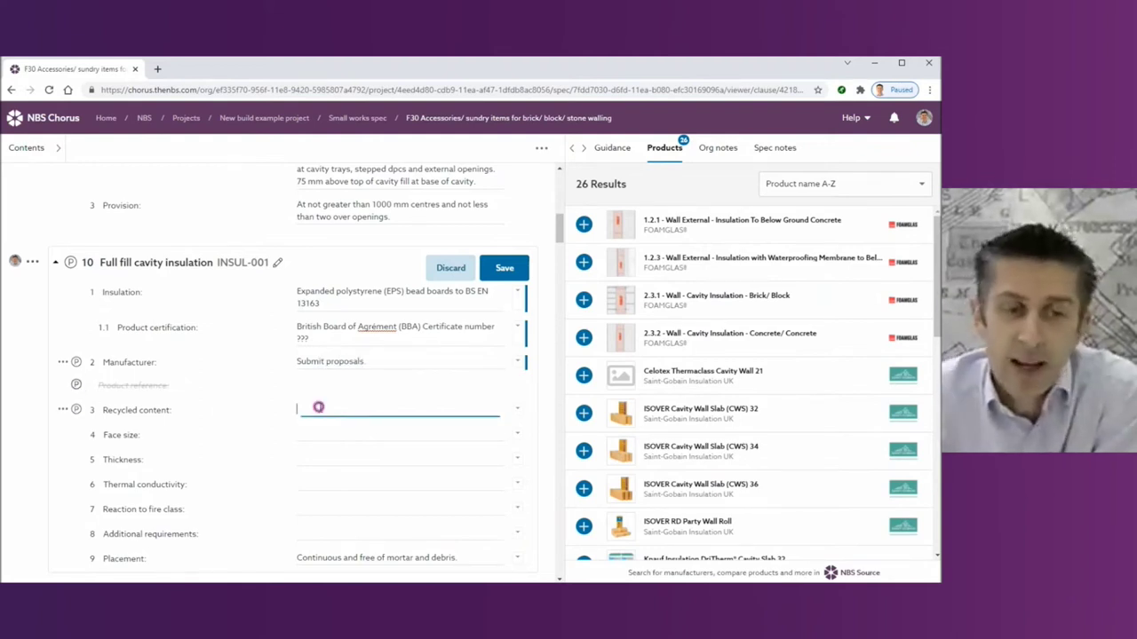
left_click(517, 409)
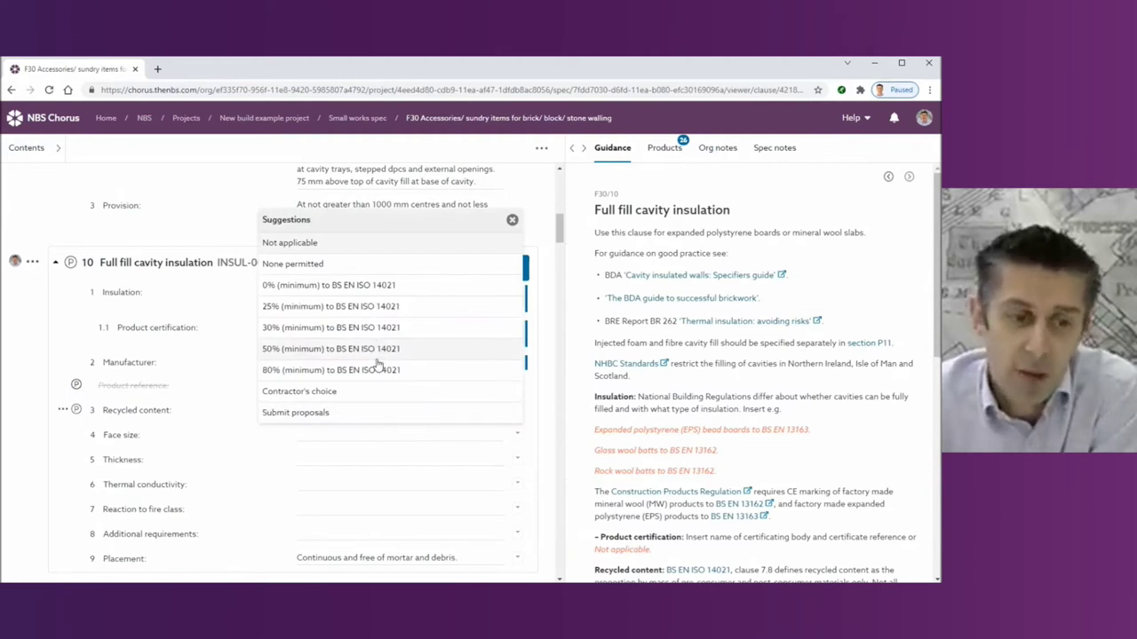
left_click(512, 223)
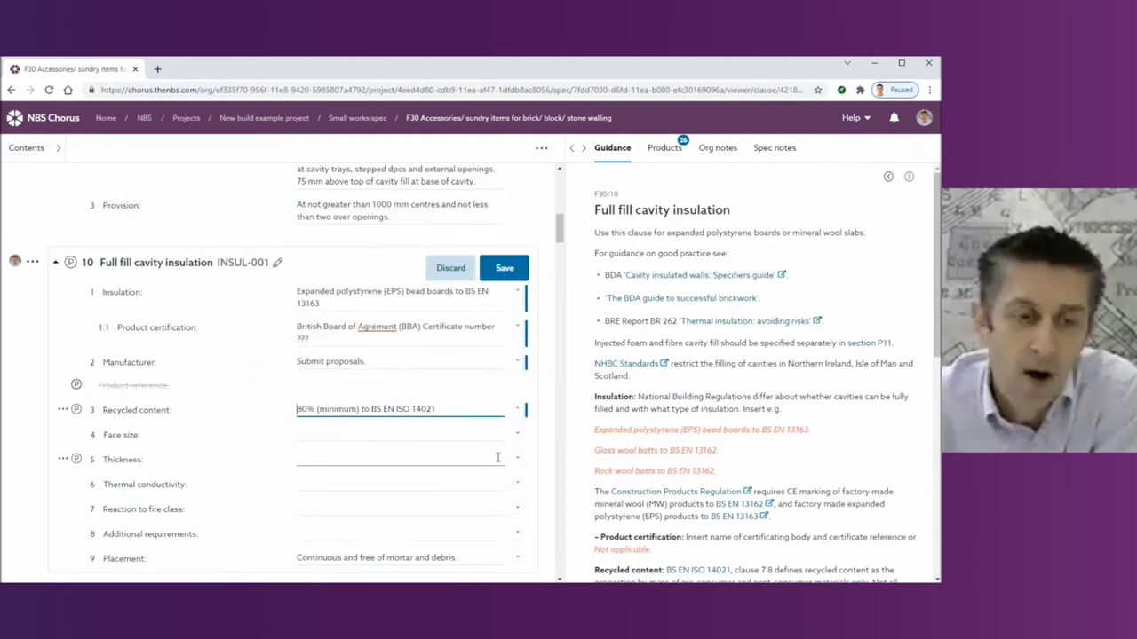
Set Thermal conductivity to 0.038 W/(m•K) in clause INSUL-001, exclude Additional requirements, and save the clause.
left_click(475, 480)
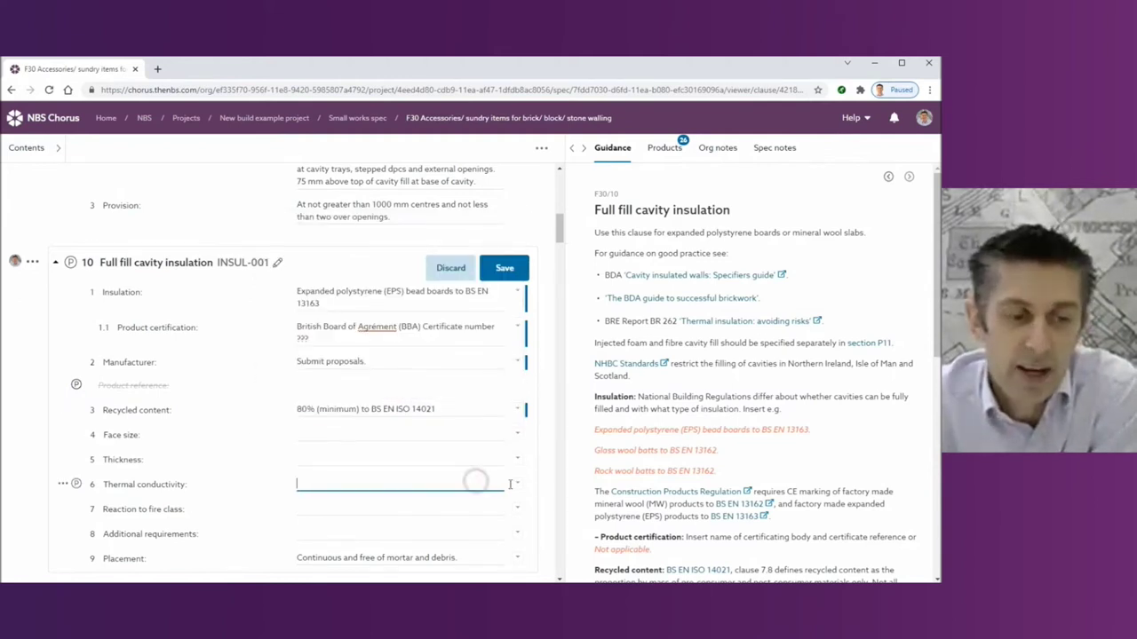
left_click(517, 483)
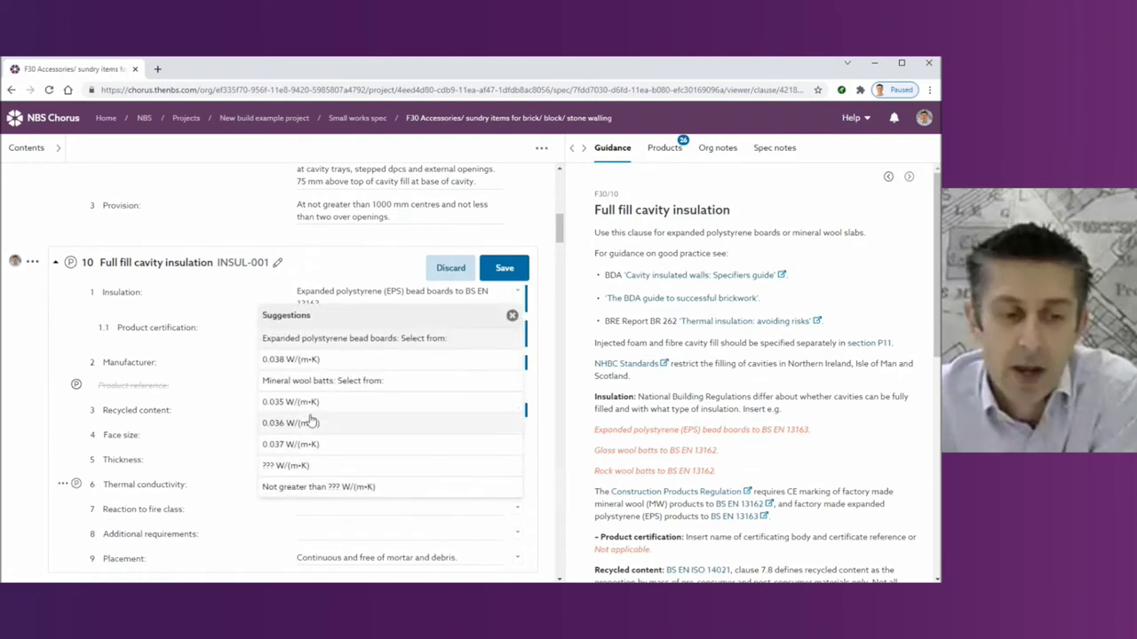
left_click(309, 360)
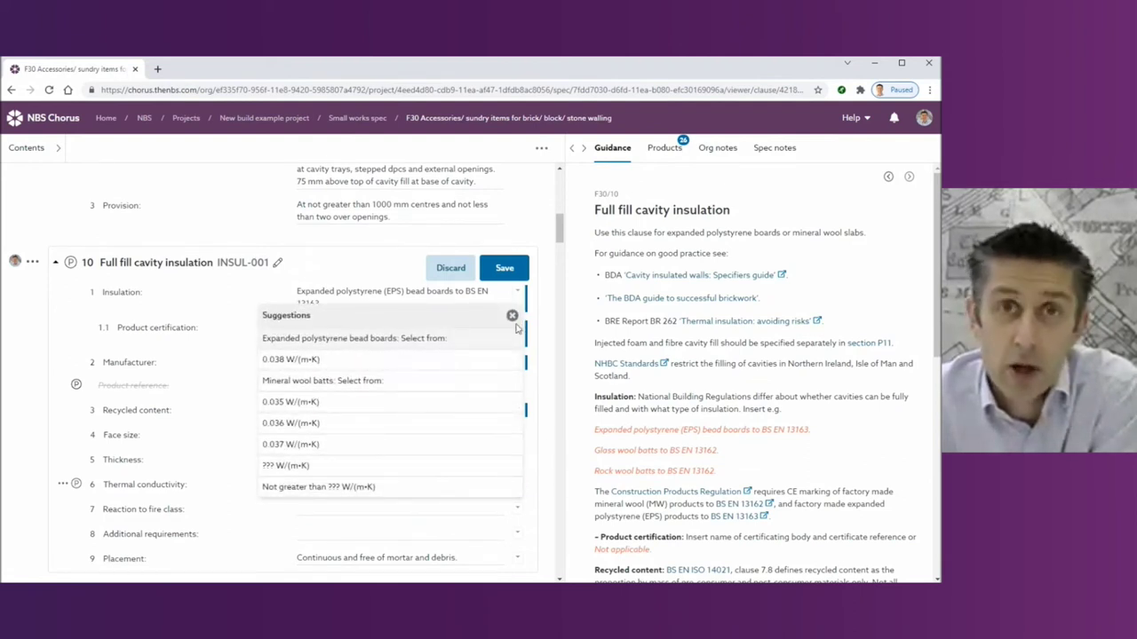
left_click(511, 315)
key("Return")
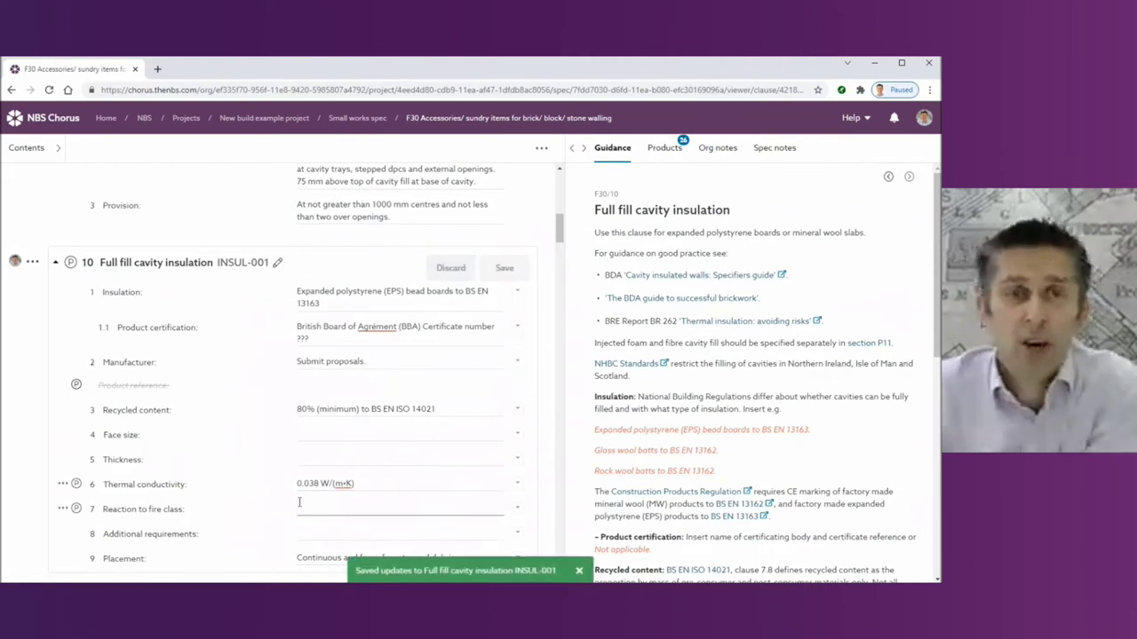
left_click(75, 534)
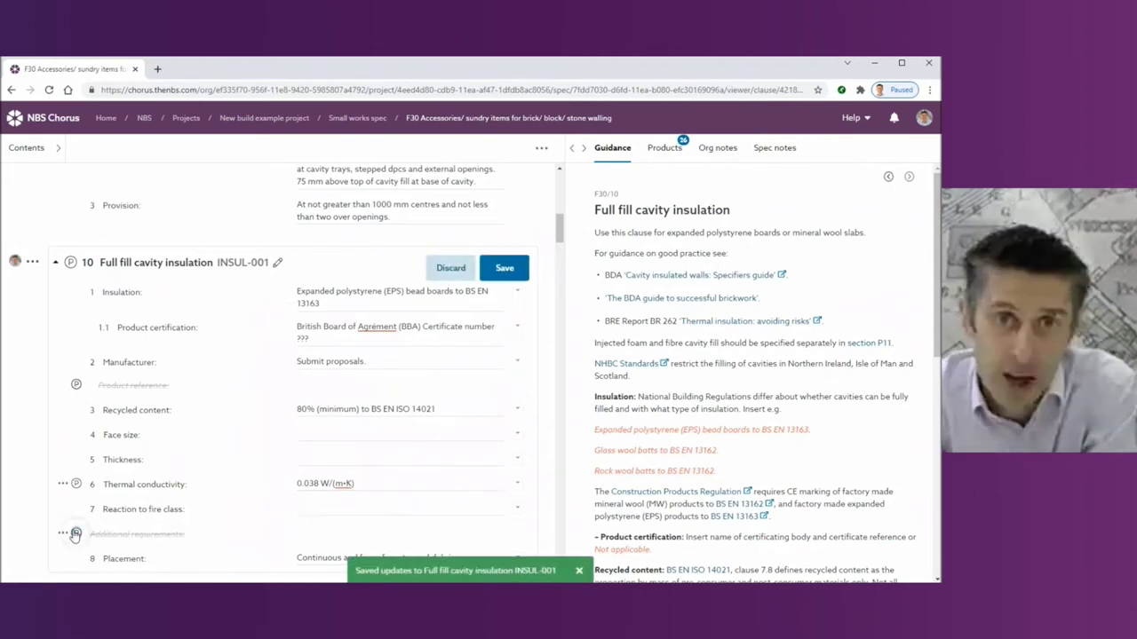
left_click(513, 279)
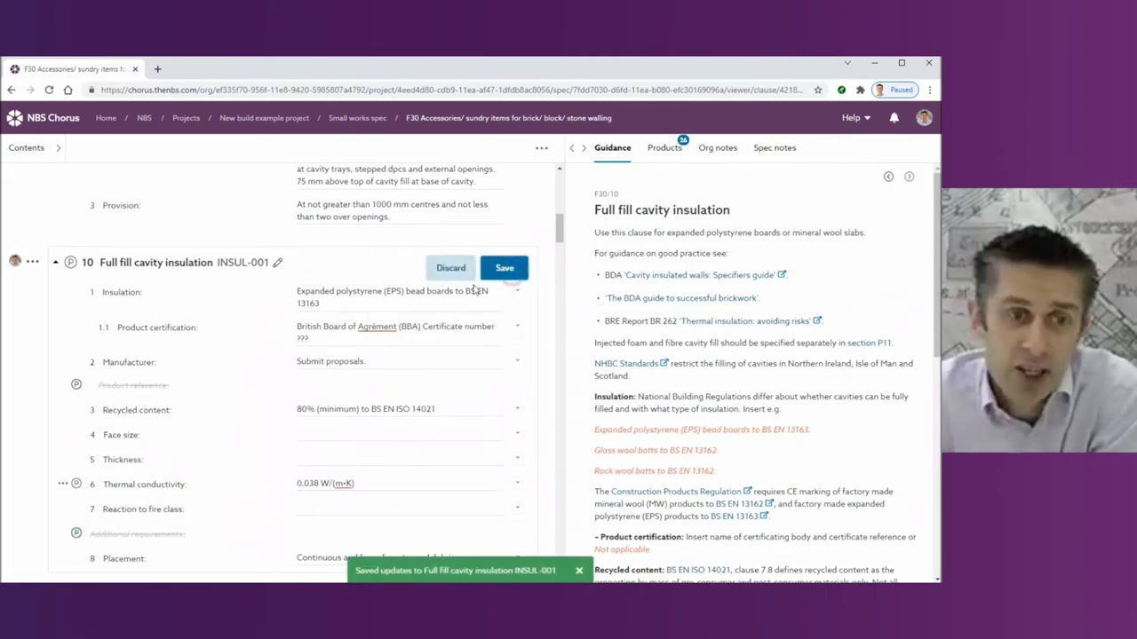
Open the NBS Source website in a new browser tab.
left_click(158, 69)
type("source")
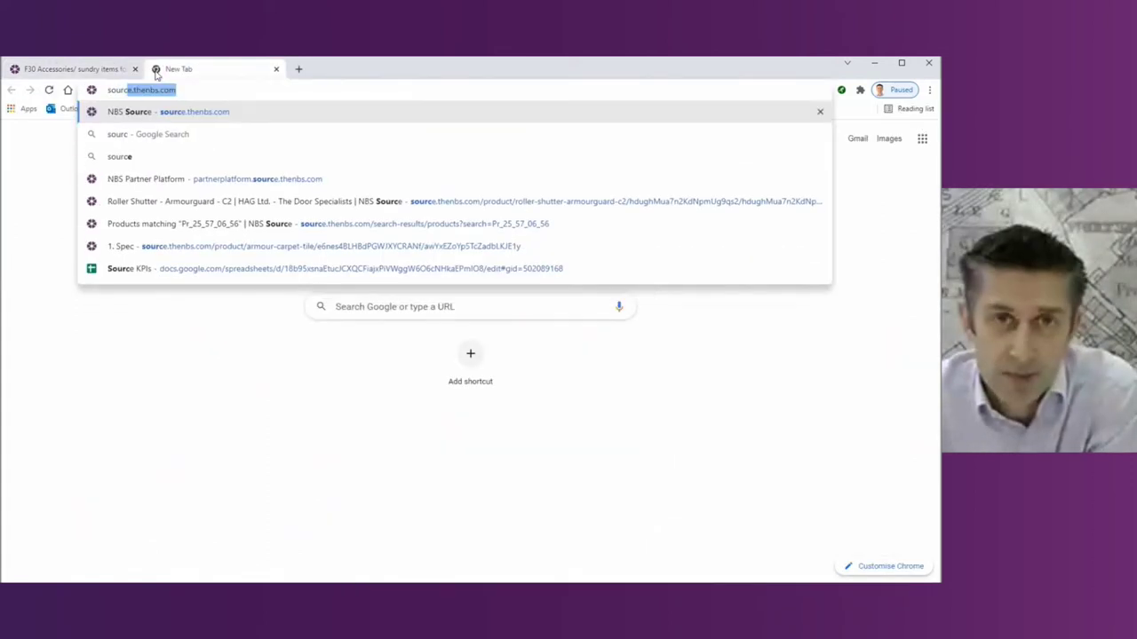
key("Return")
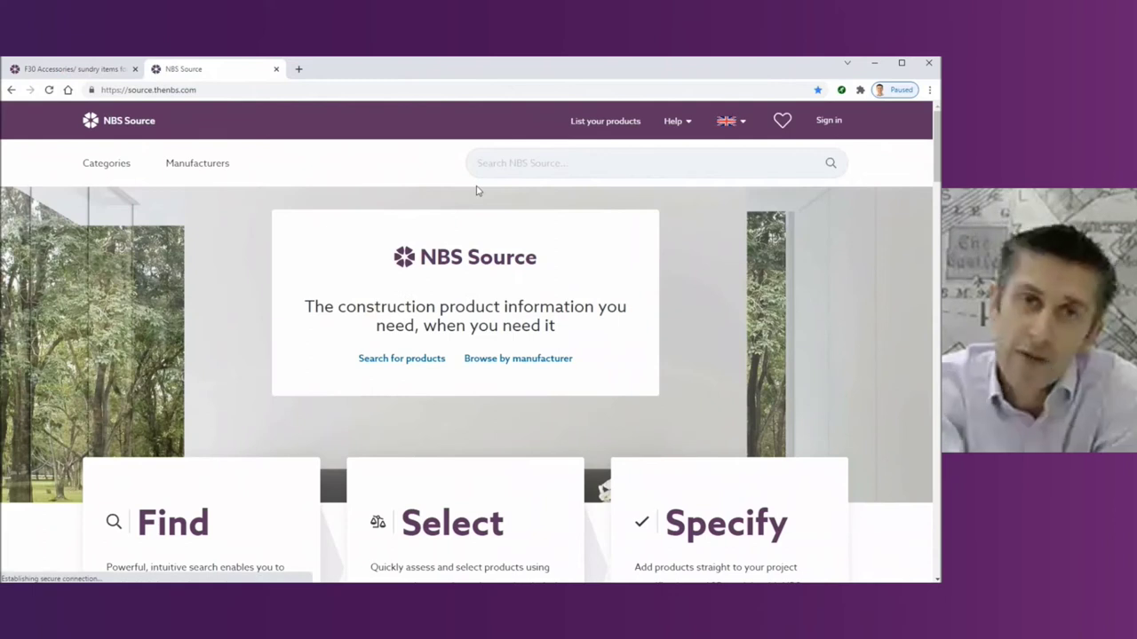
Search NBS Source for "ideal sta" and replace the search term with "dyson".
left_click(553, 163)
type("ideal sta")
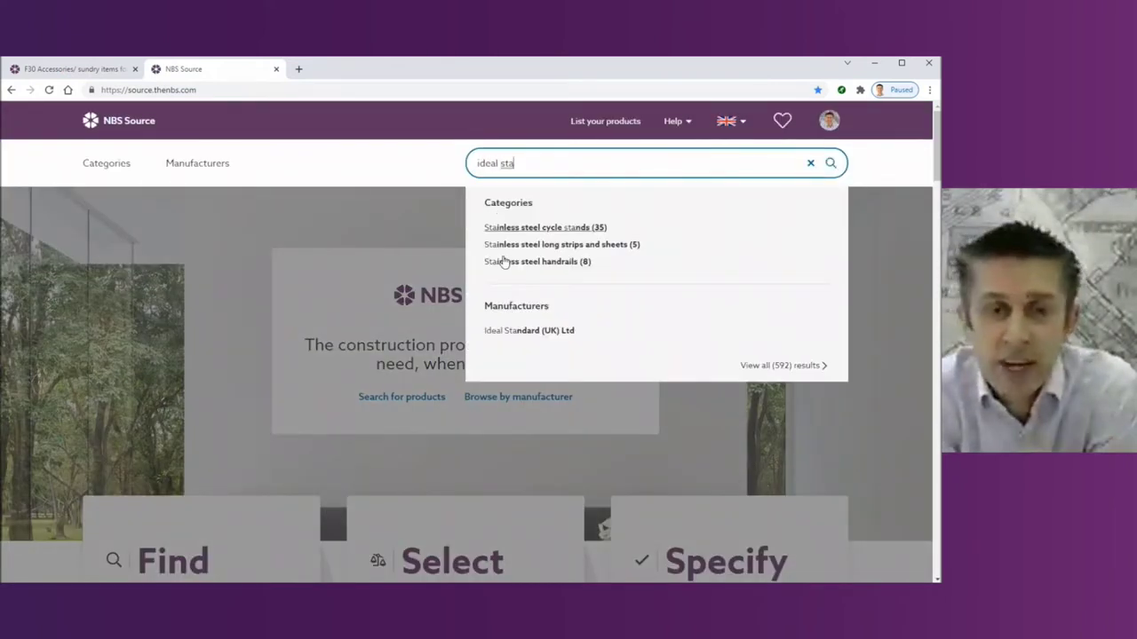
left_click_drag(516, 164, 436, 169)
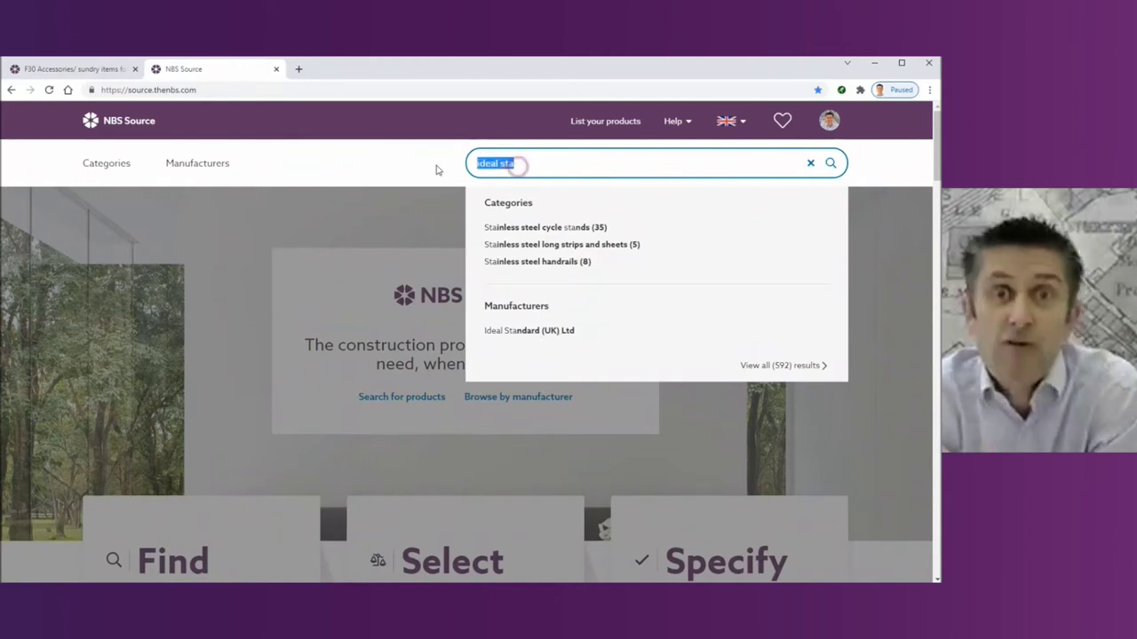
type("dyson")
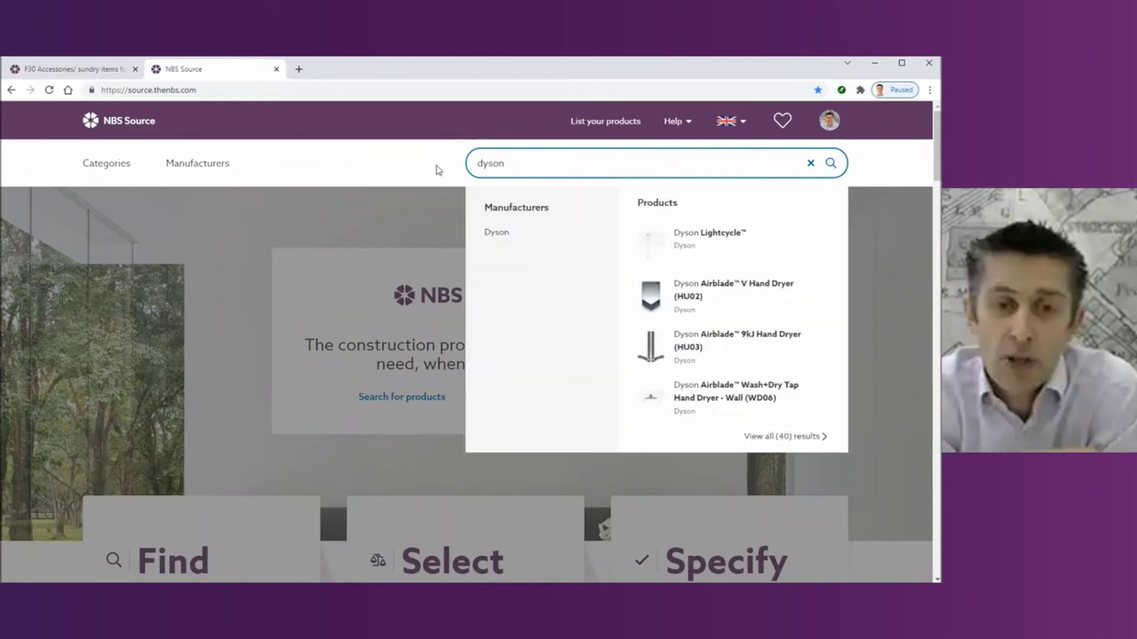
Extend the search to "dyson ai", replace it with "access pan", and show the products in the Access panels category.
type(" ai")
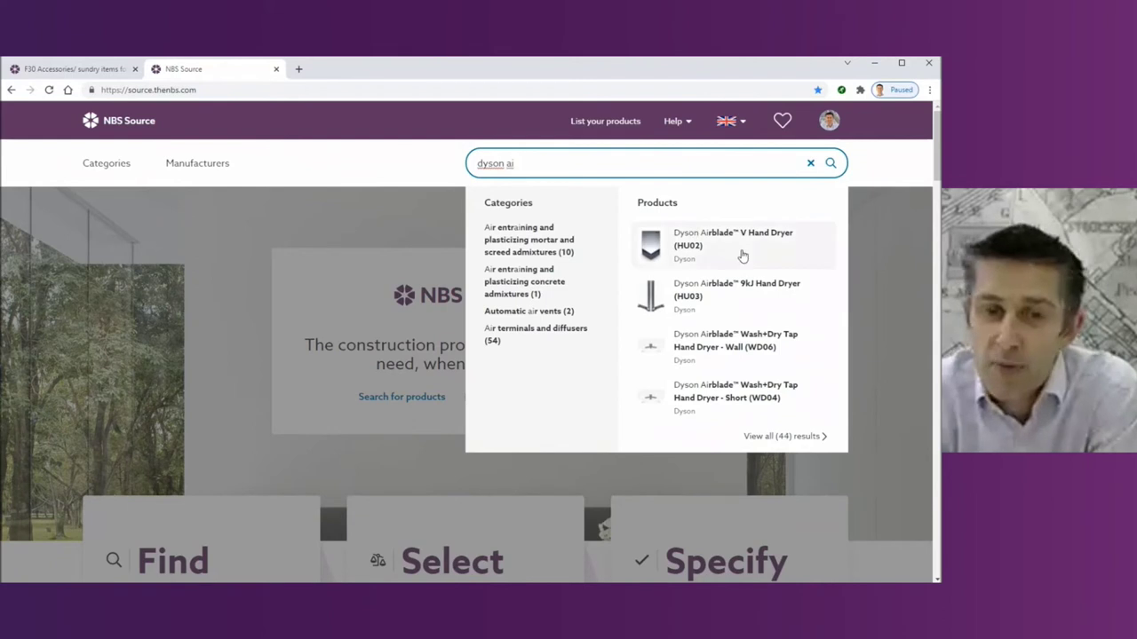
left_click_drag(529, 163, 450, 167)
type("access pan")
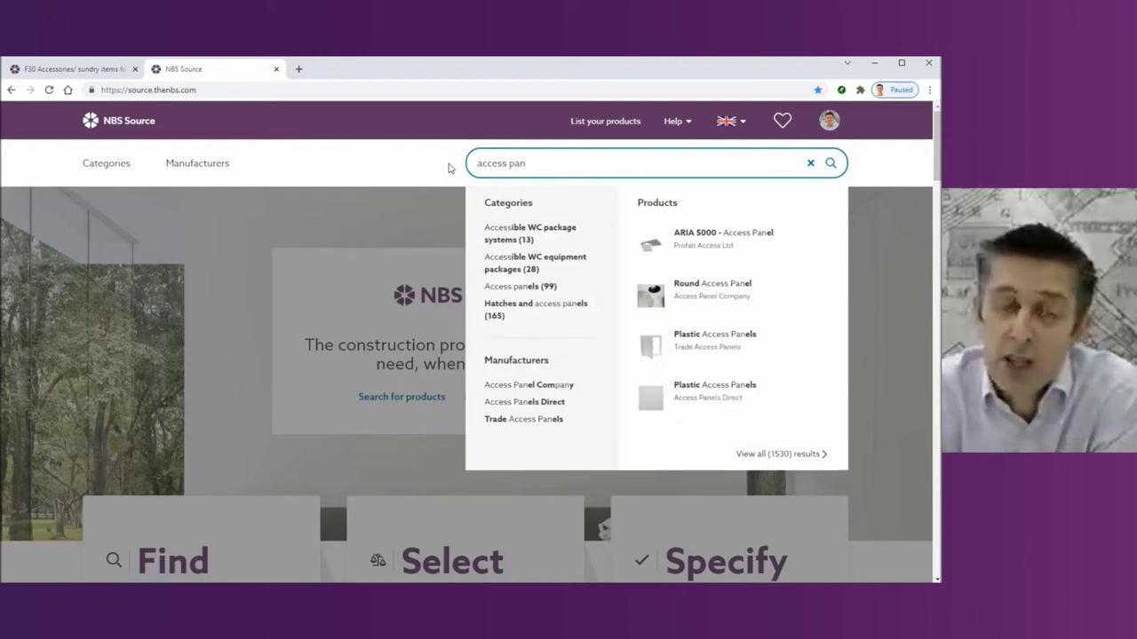
left_click(536, 287)
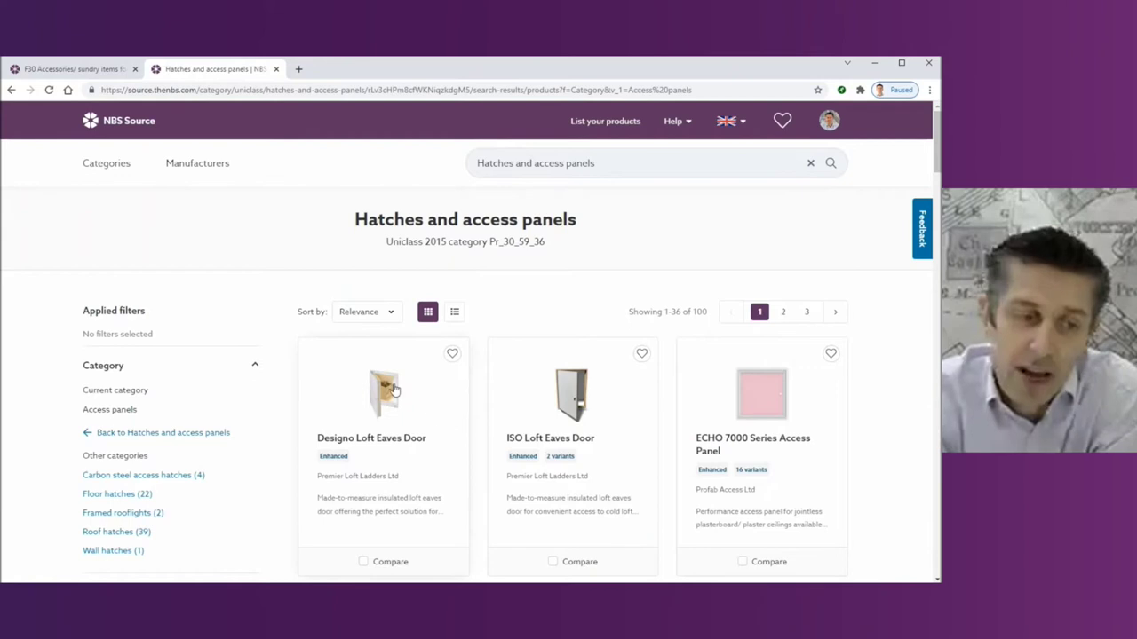
Filter the access panels by the Certifire Certificate third party certification and the manufacturer Profab Access Ltd.
scroll(279, 401, "down", 1)
scroll(279, 402, "down", 1)
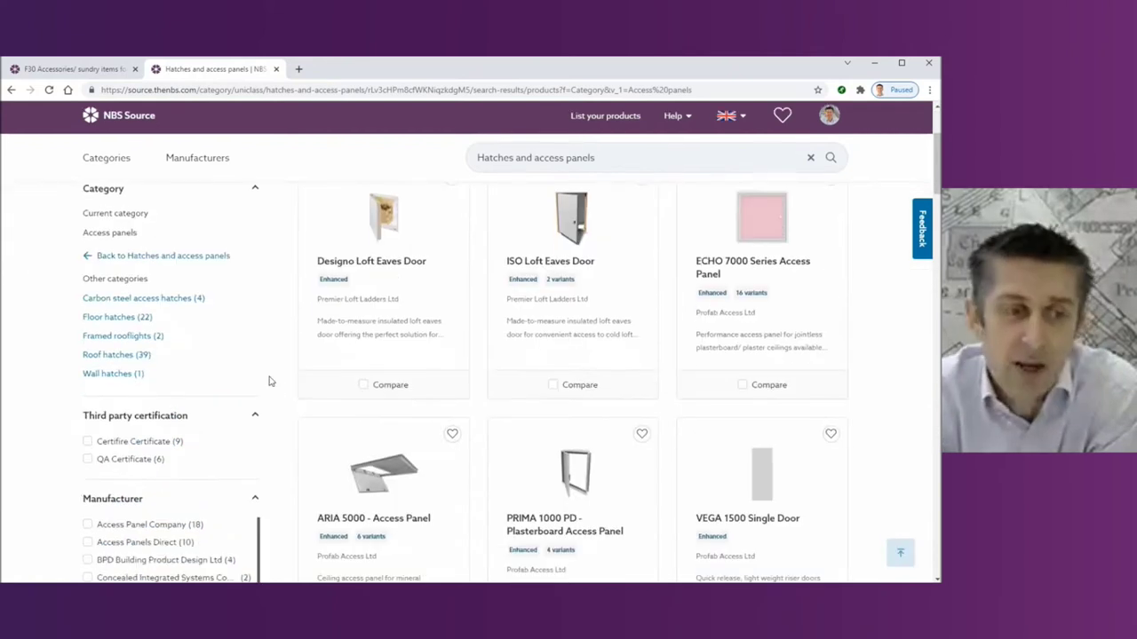
left_click(88, 443)
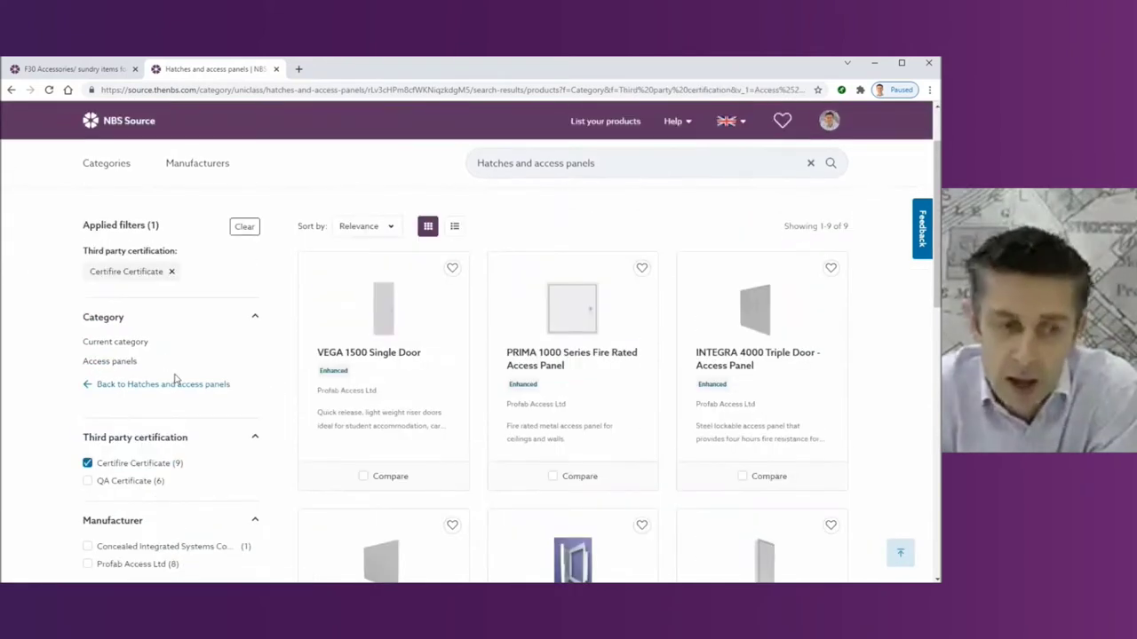
scroll(173, 385, "down", 2)
left_click(87, 387)
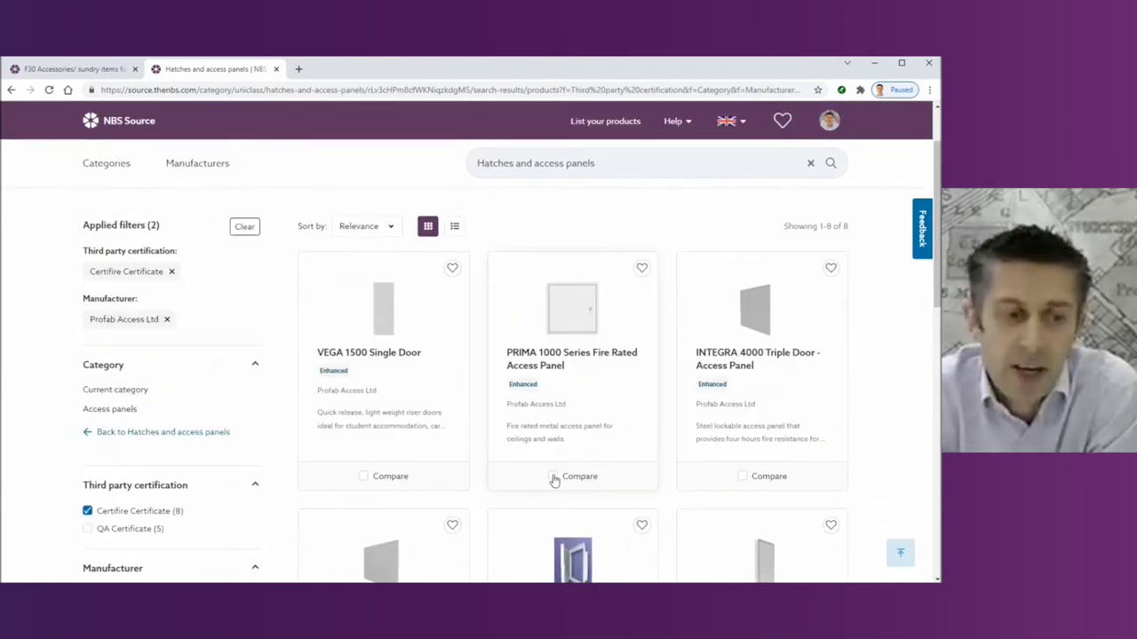
Compare the VEGA 1500 Single Door, PRIMA 1000 Series Fire Rated Access Panel and INTEGRA 4000 Triple Door - Access Panel side by side.
left_click(364, 477)
left_click(554, 477)
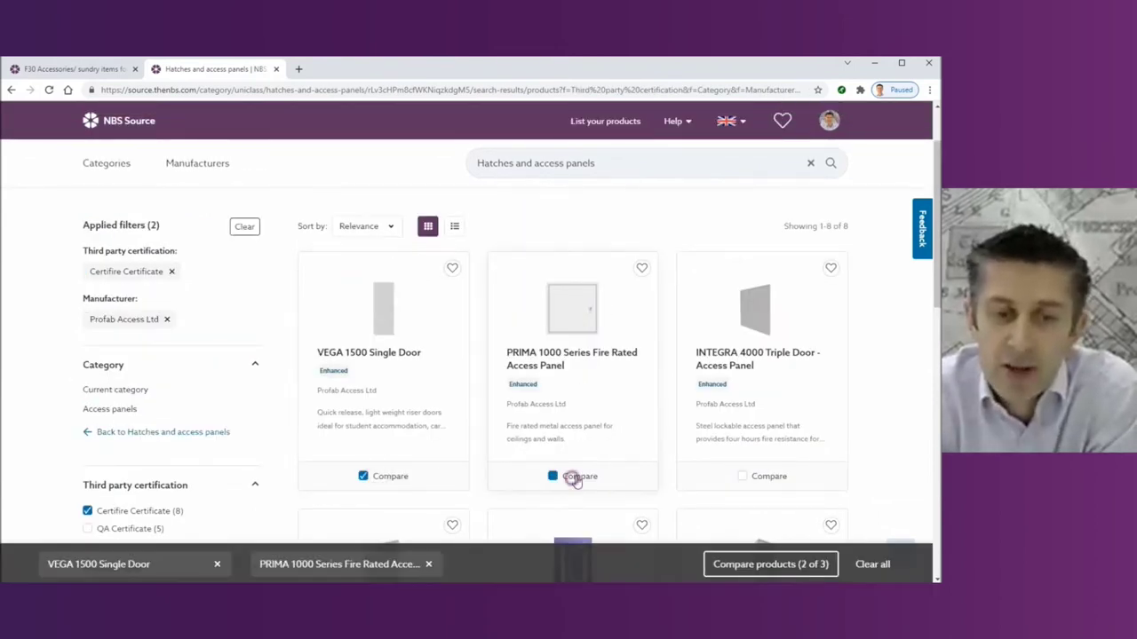
left_click(758, 479)
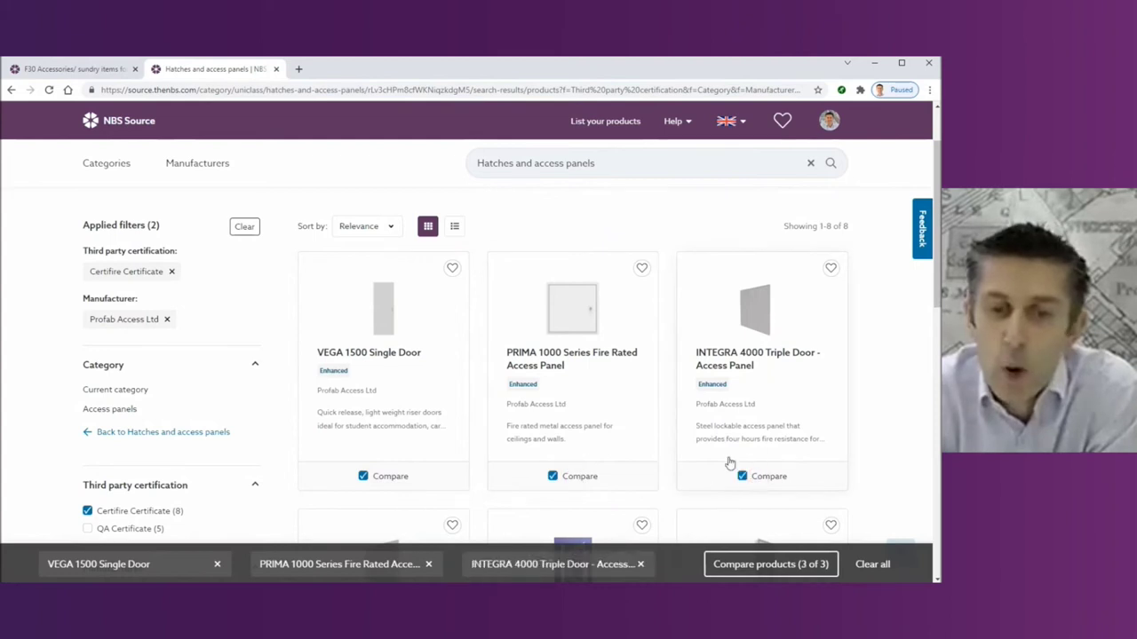
left_click(737, 567)
scroll(459, 391, "down", 4)
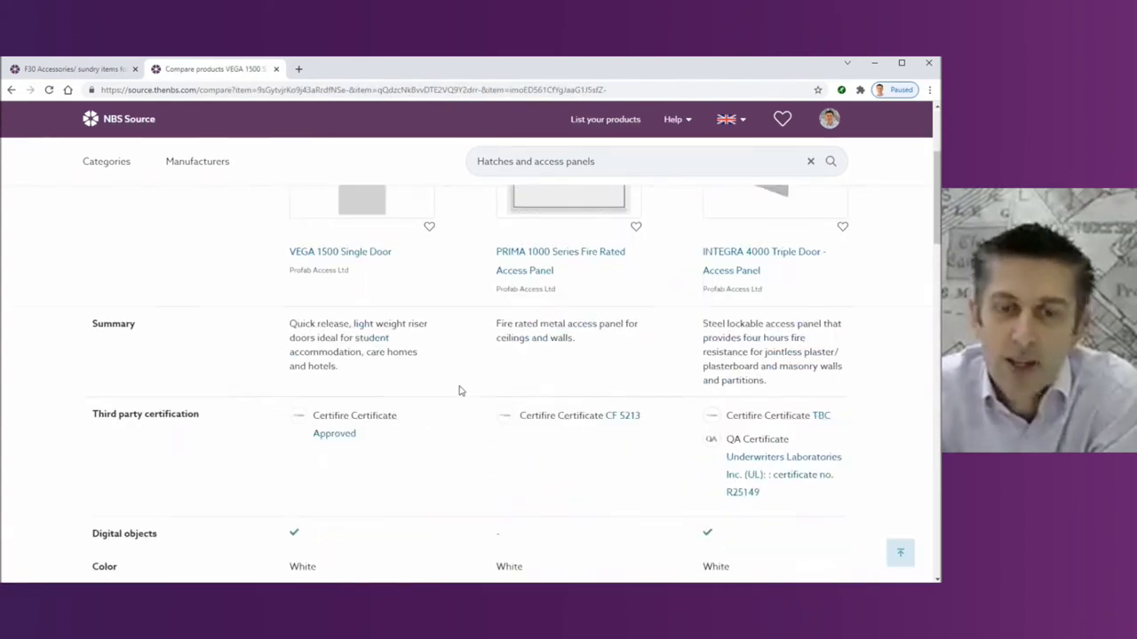
scroll(459, 391, "down", 2)
scroll(459, 388, "up", 5)
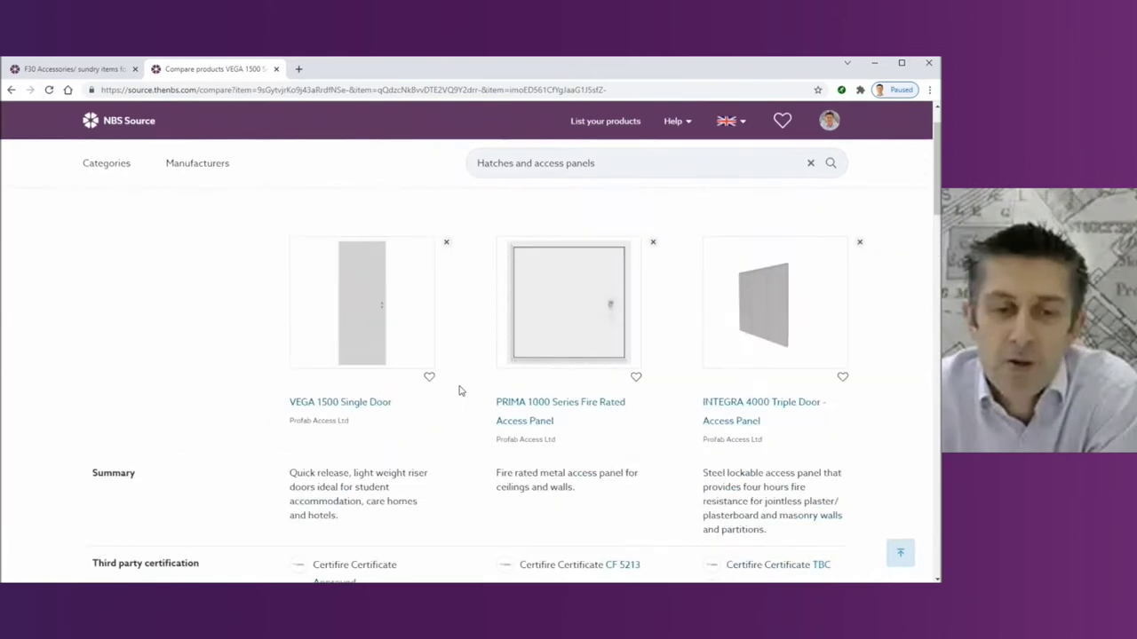
Open the PRIMA 1000 Series Fire Rated Access Panel product page and copy the product for adding to a specification.
left_click(556, 401)
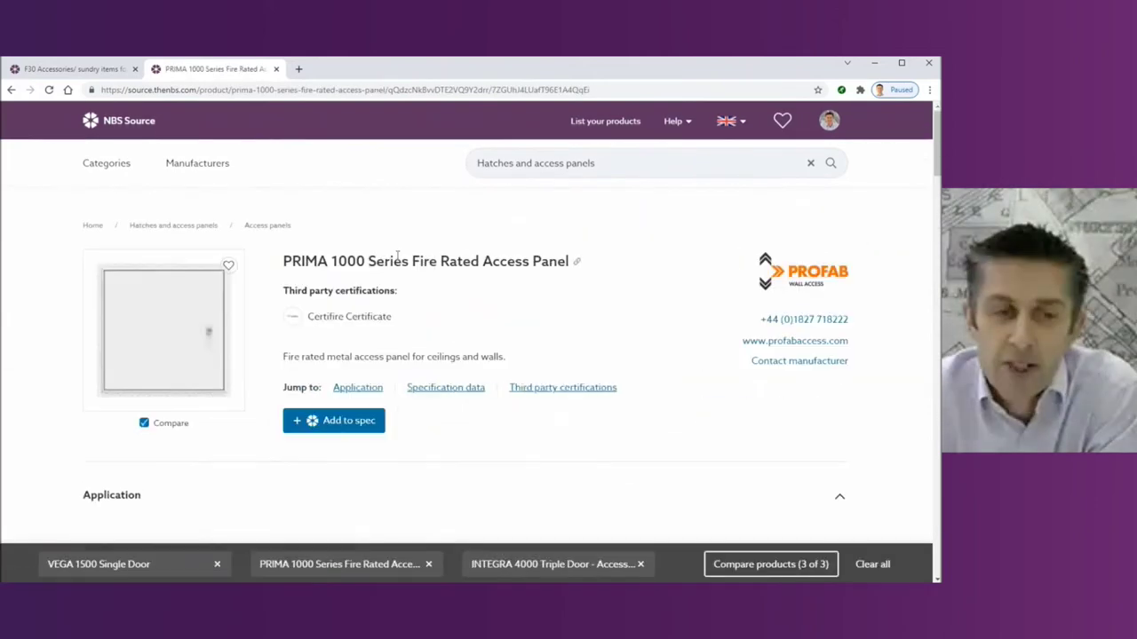
scroll(376, 301, "down", 1)
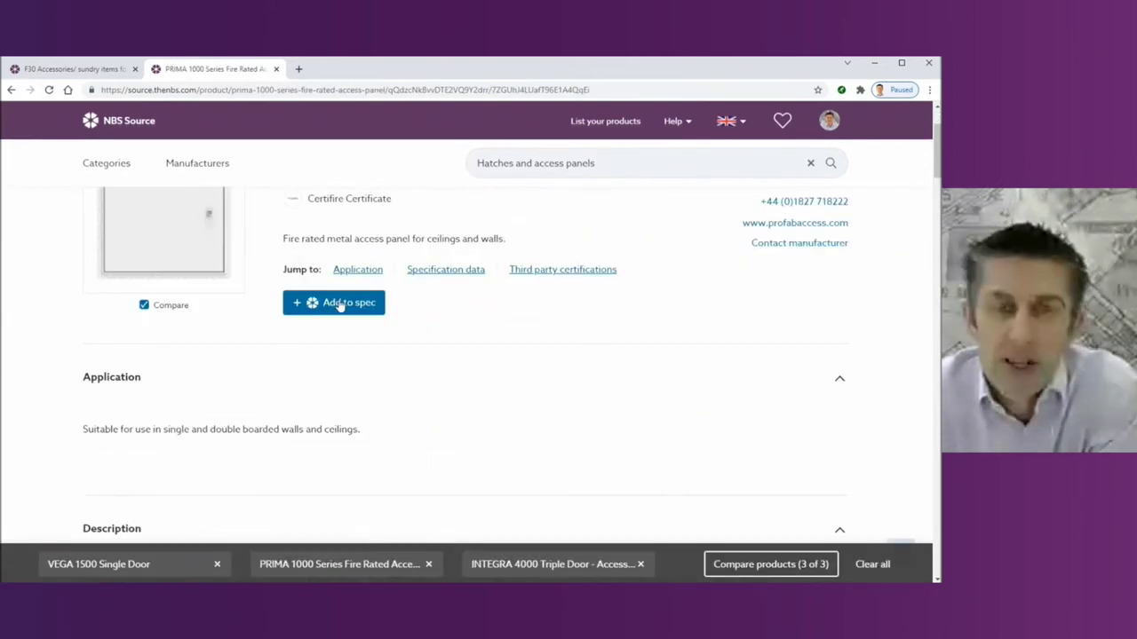
left_click(340, 304)
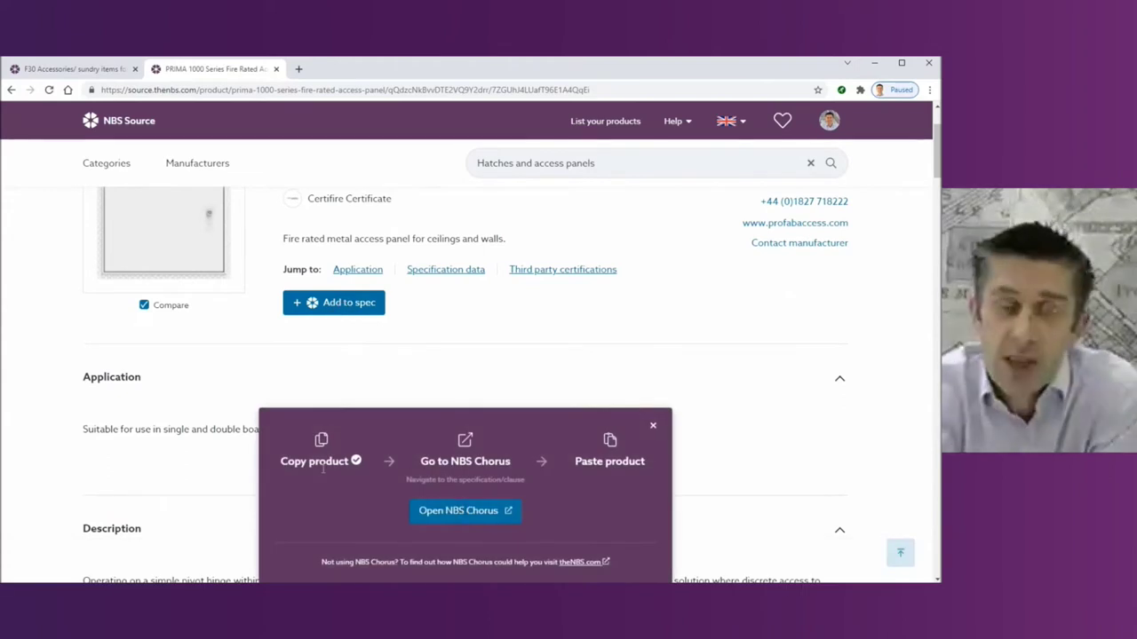
left_click(654, 430)
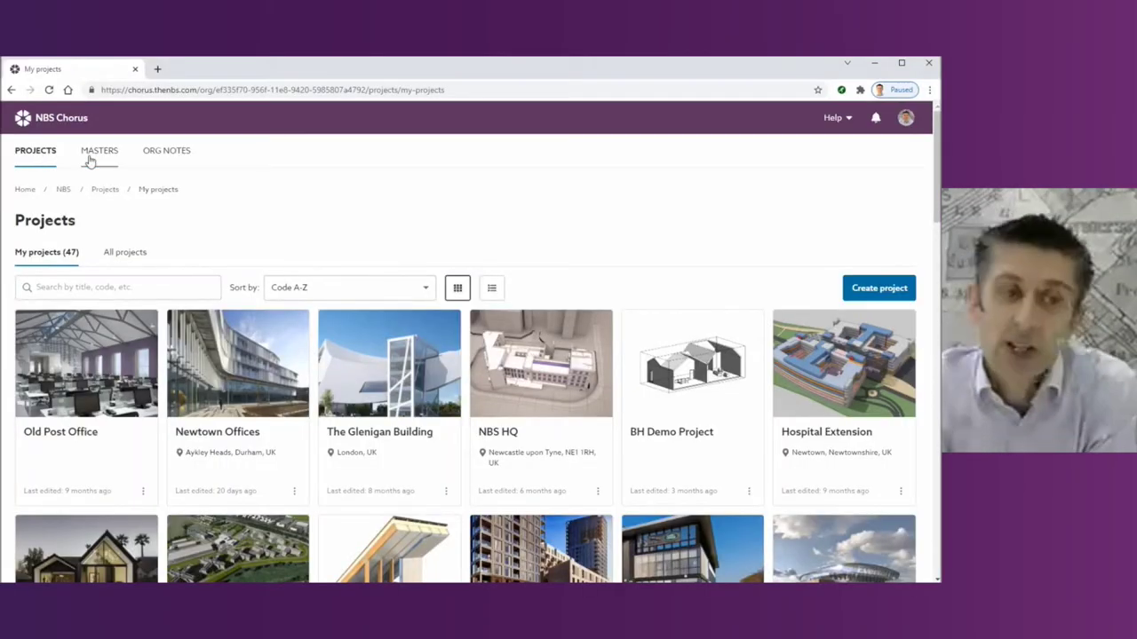
In NBS Chorus, open section K10 Gypsum board dry linings/ partitions/ ceilings of the Residential master in Office Masters.
left_click(92, 158)
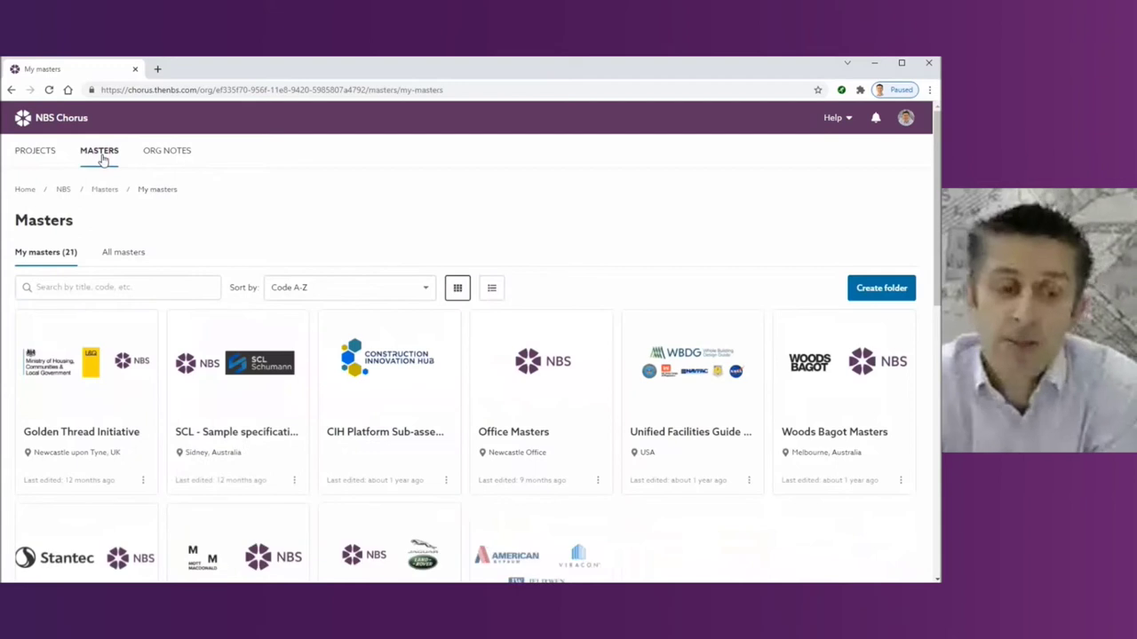
left_click(533, 373)
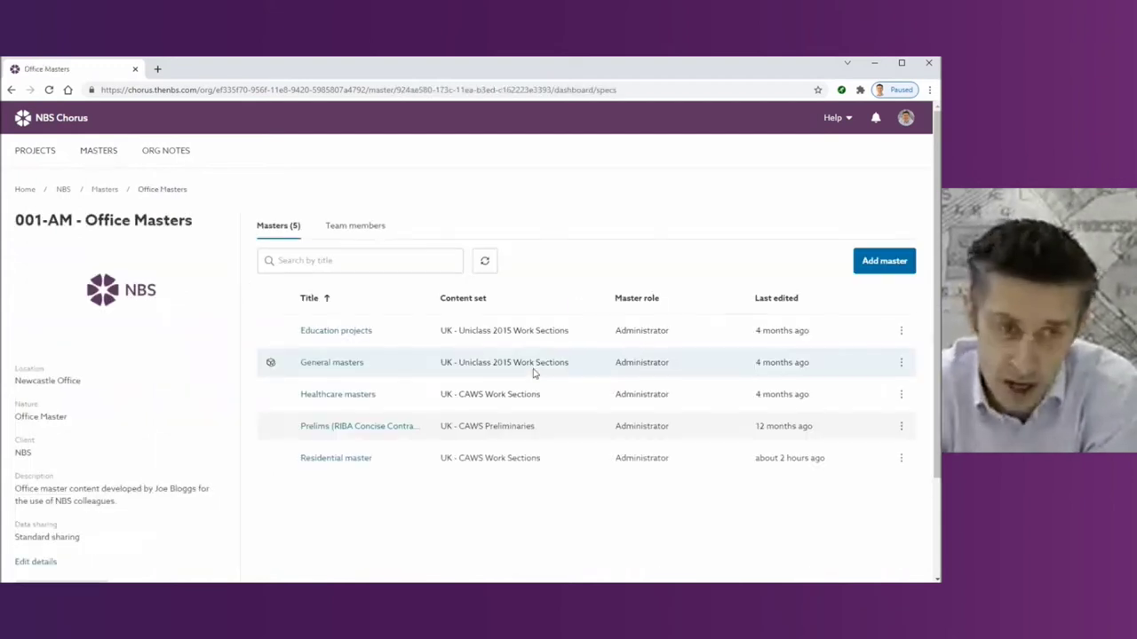
left_click(337, 459)
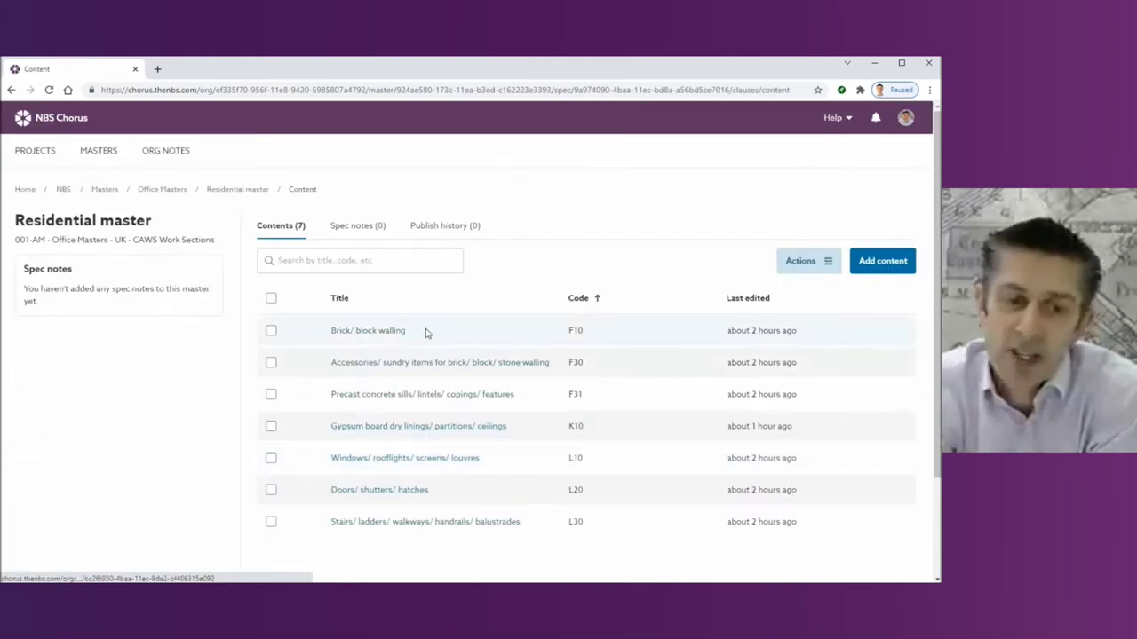
left_click(427, 430)
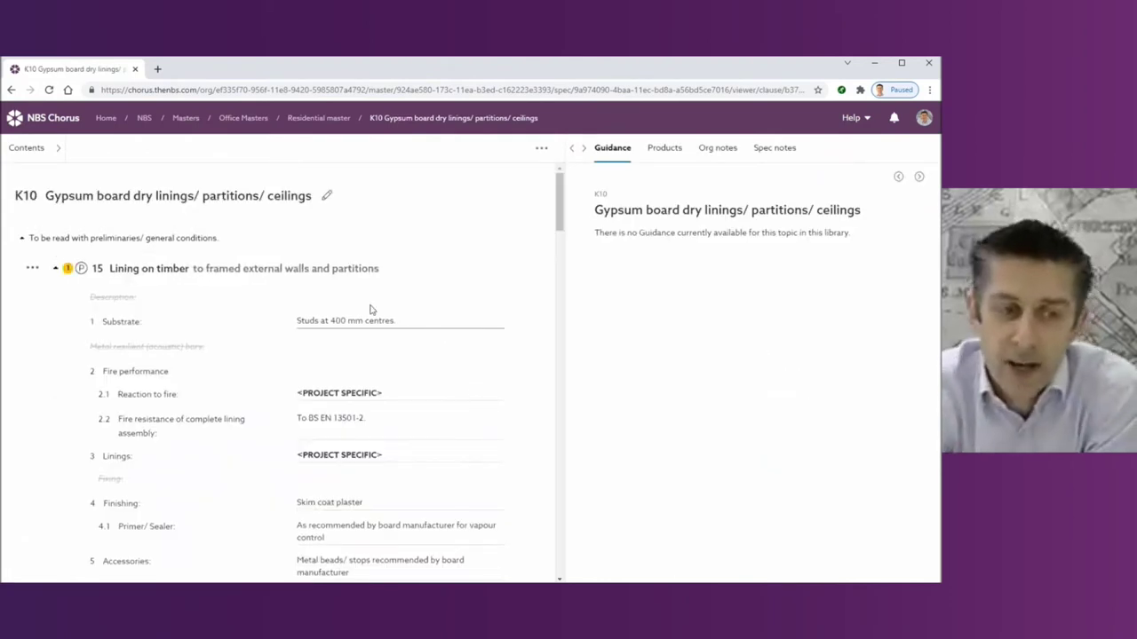
Review clause 15 Lining on timber, the other K10 master clauses, and the clause's "Lessons learned" organization note.
left_click(349, 318)
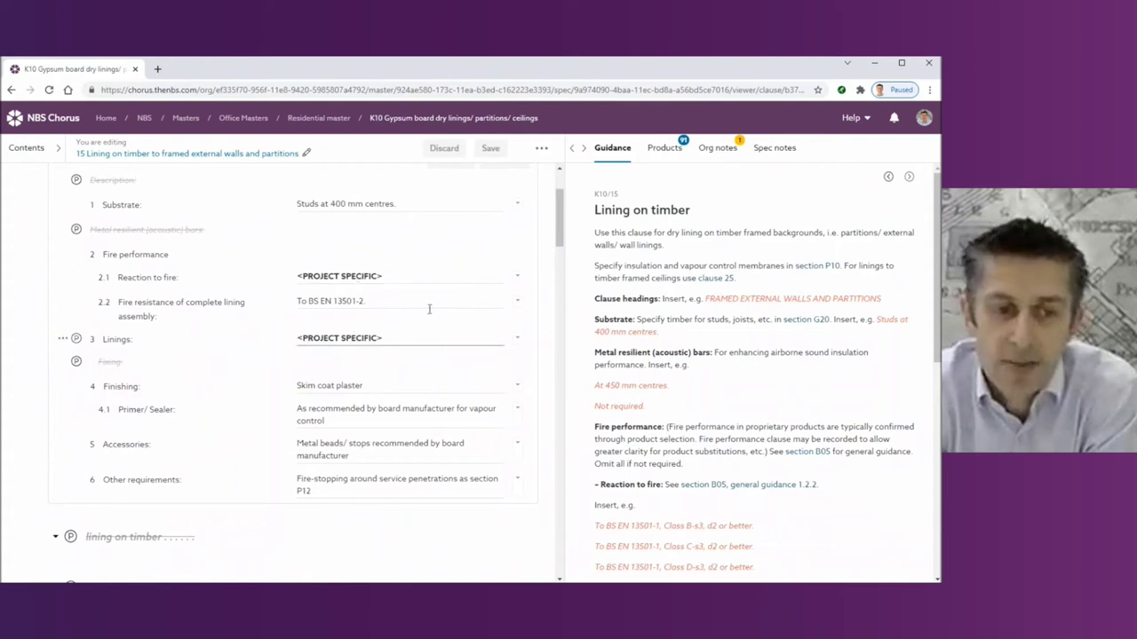
scroll(563, 276, "down", 4)
scroll(563, 298, "down", 4)
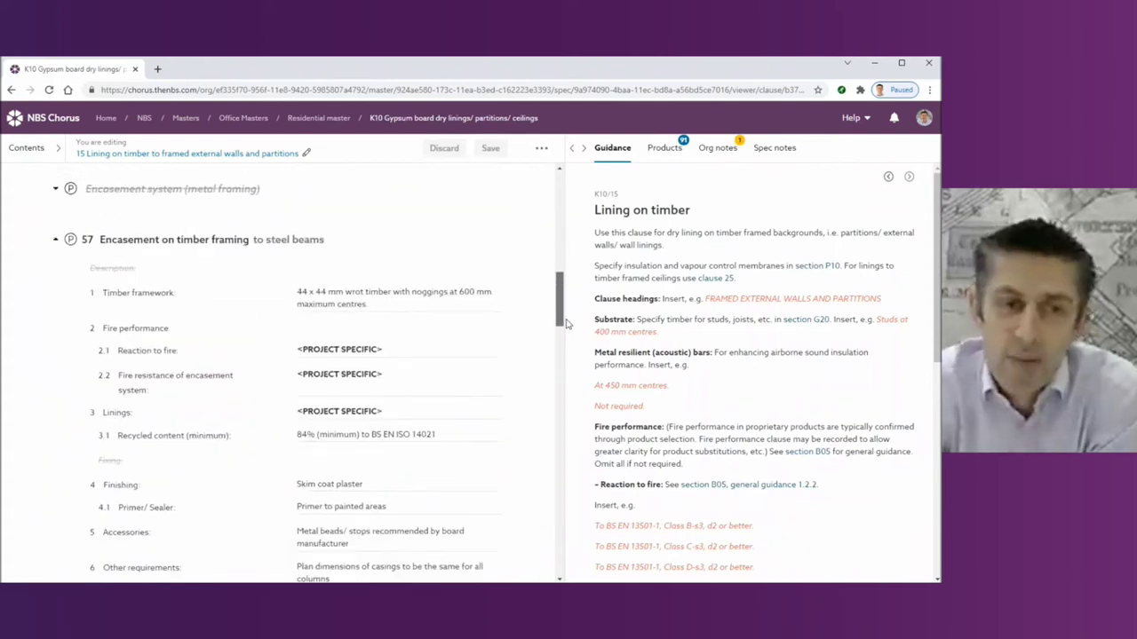
scroll(548, 304, "up", 10)
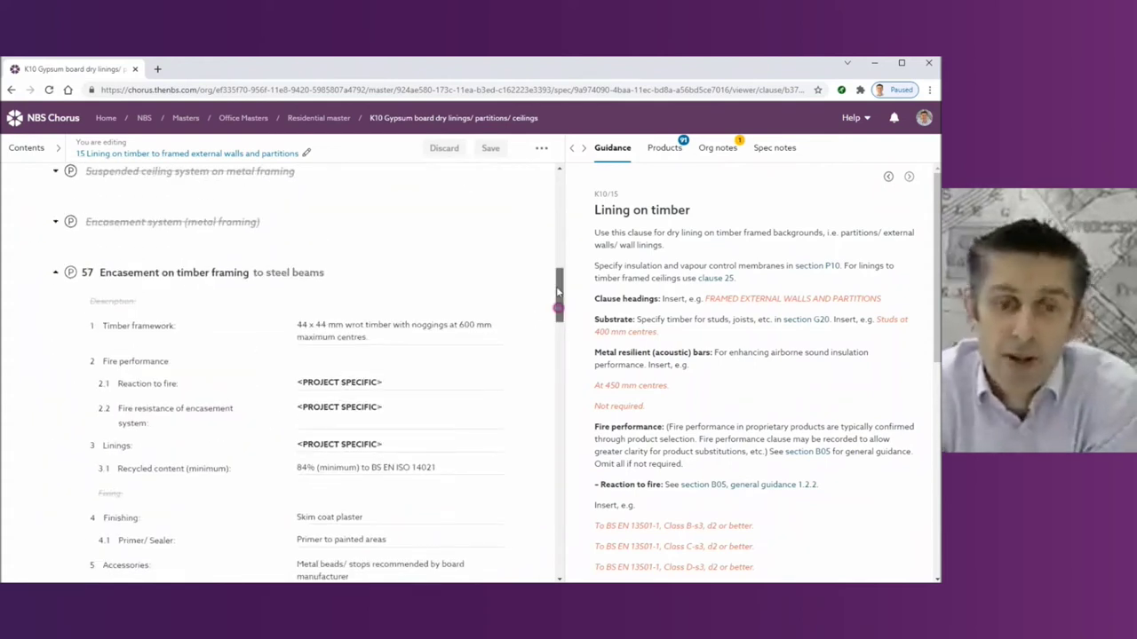
left_click(66, 269)
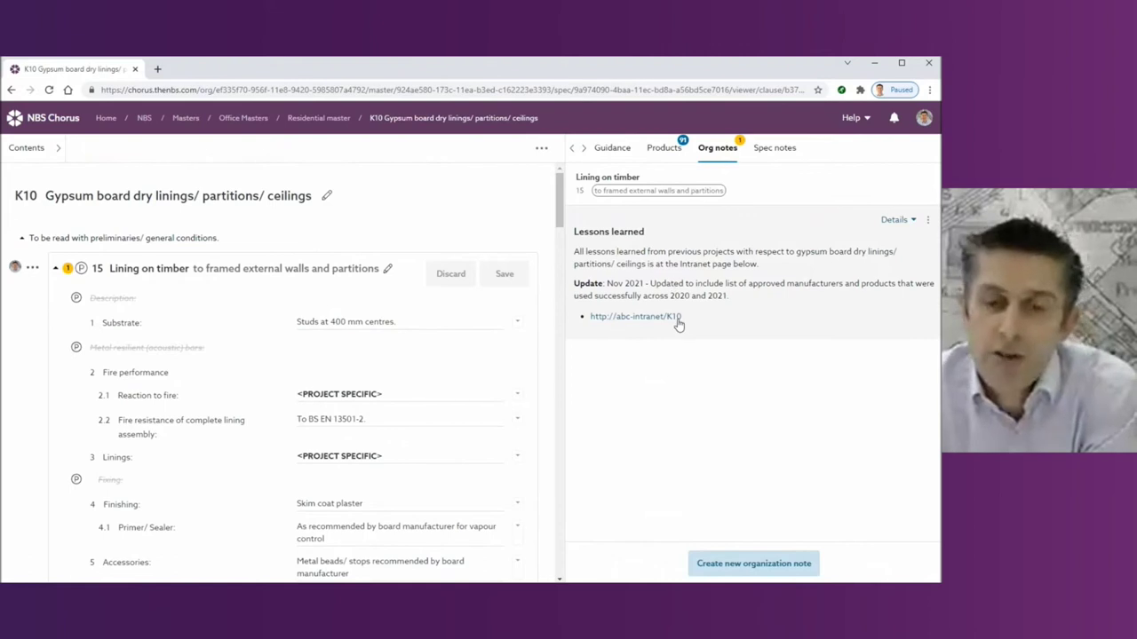
Copy section K10 from the Residential master into the Small works spec of the project 00A-NBS-SH New build example project.
left_click(318, 117)
left_click(271, 427)
left_click(813, 262)
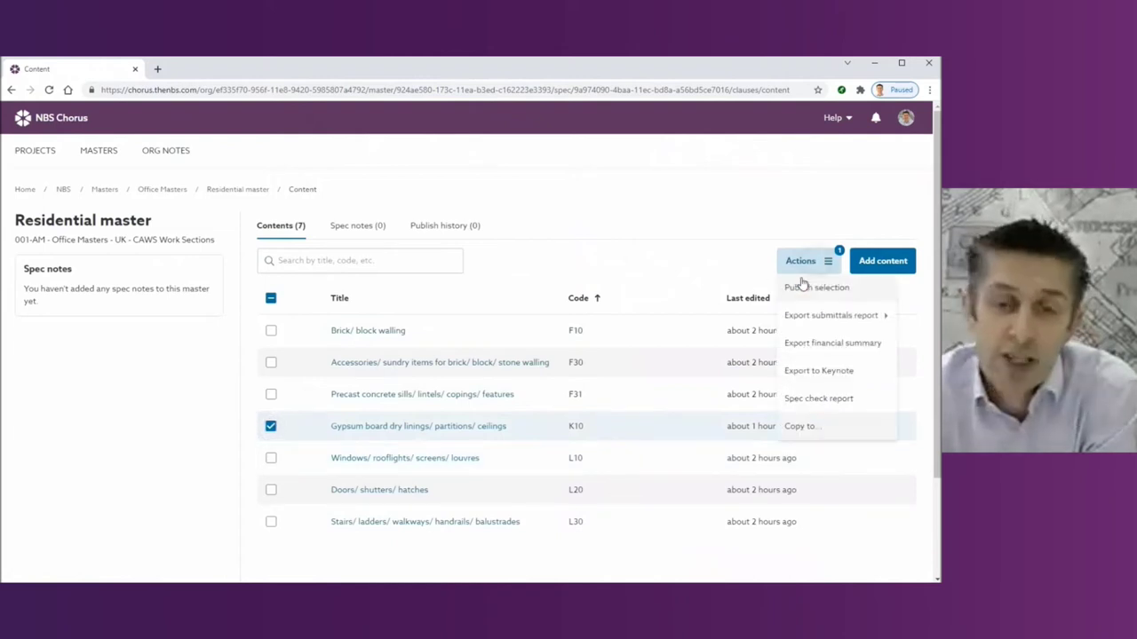
left_click(802, 428)
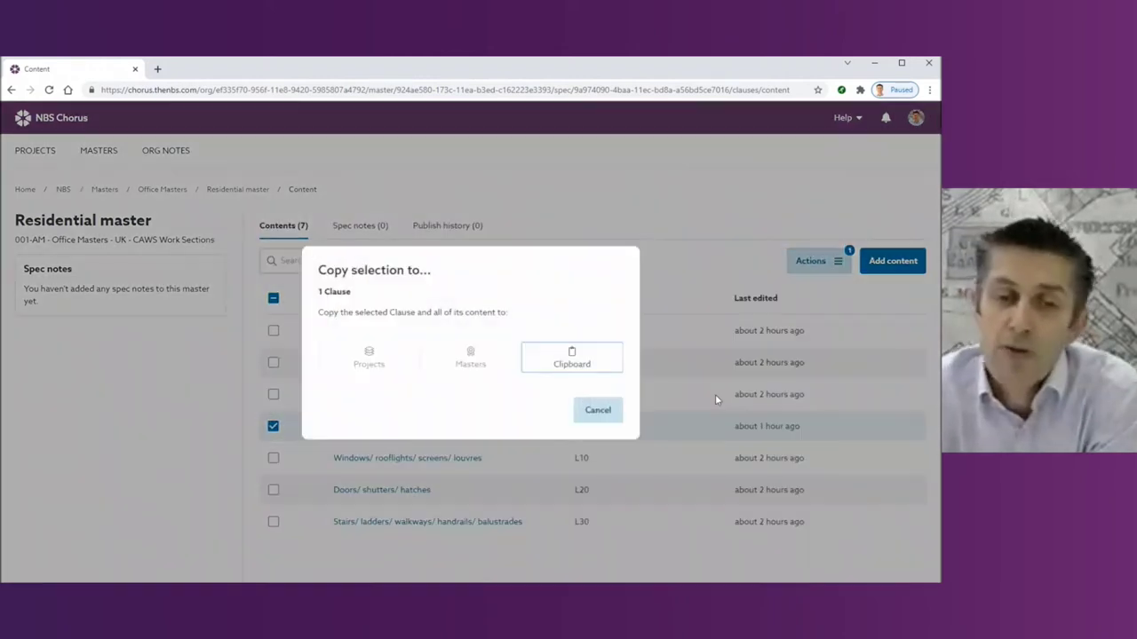
left_click(368, 359)
left_click(386, 365)
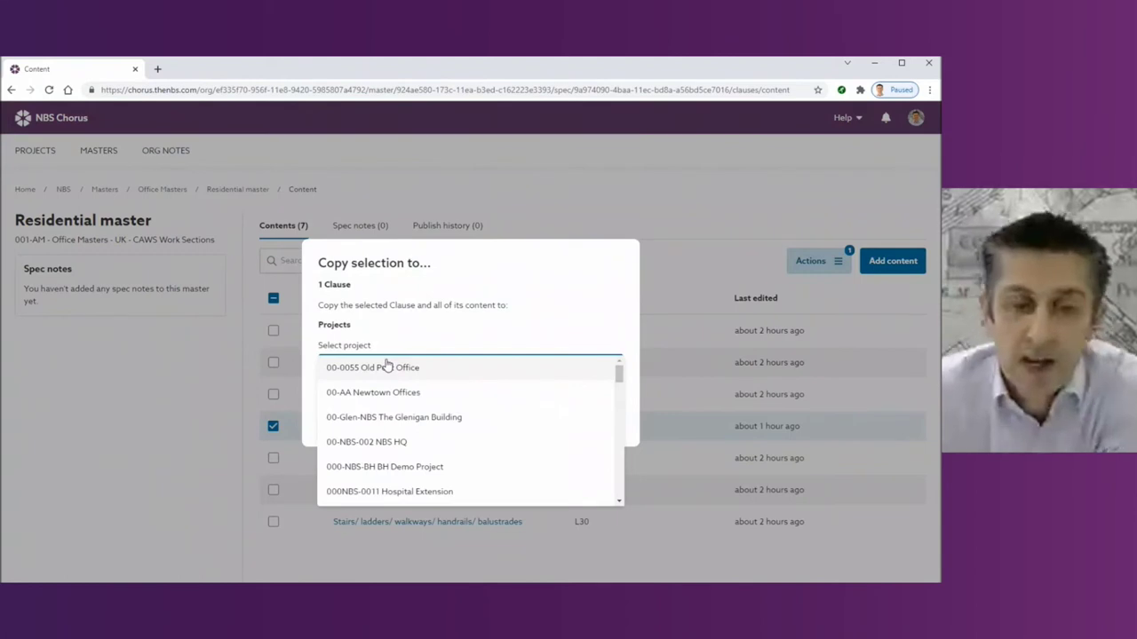
scroll(421, 433, "down", 1)
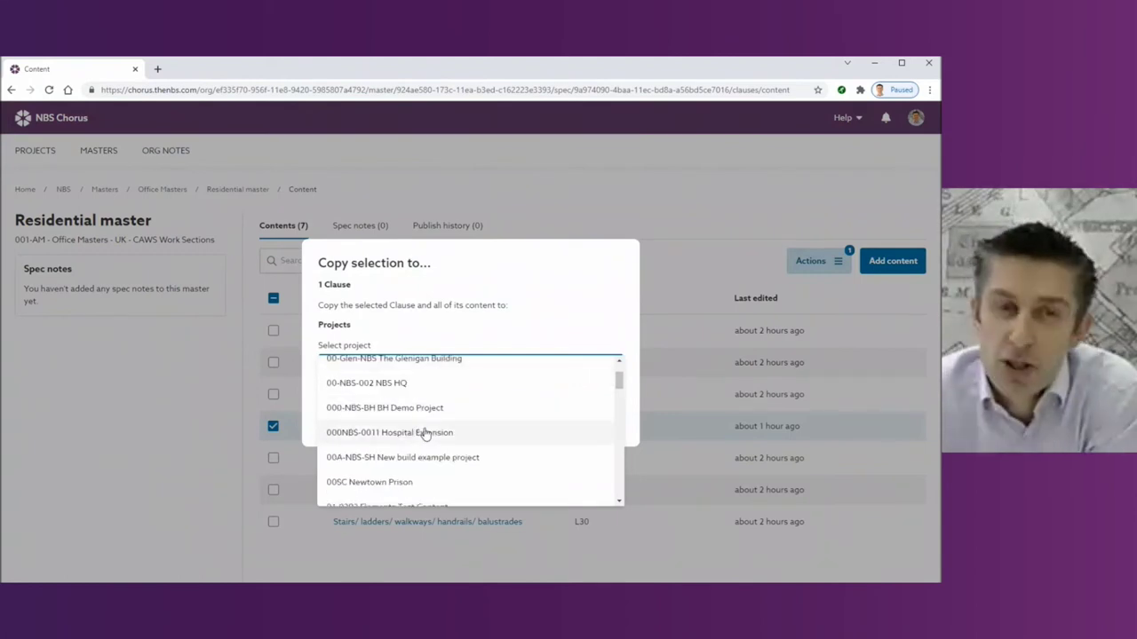
left_click(427, 458)
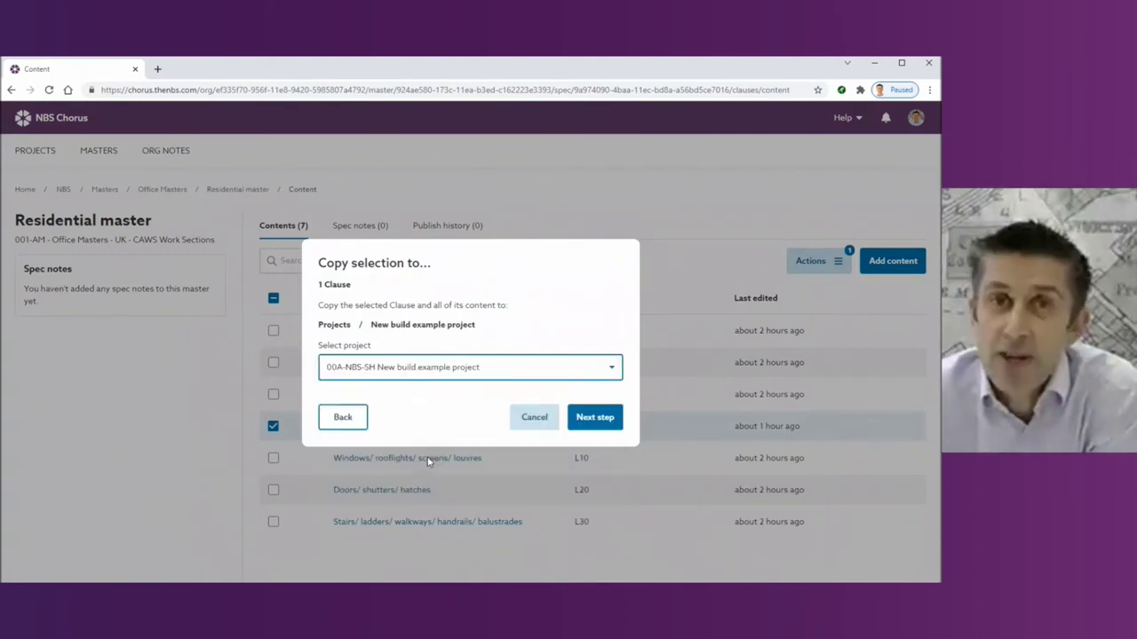
left_click(594, 416)
left_click(398, 370)
left_click(384, 366)
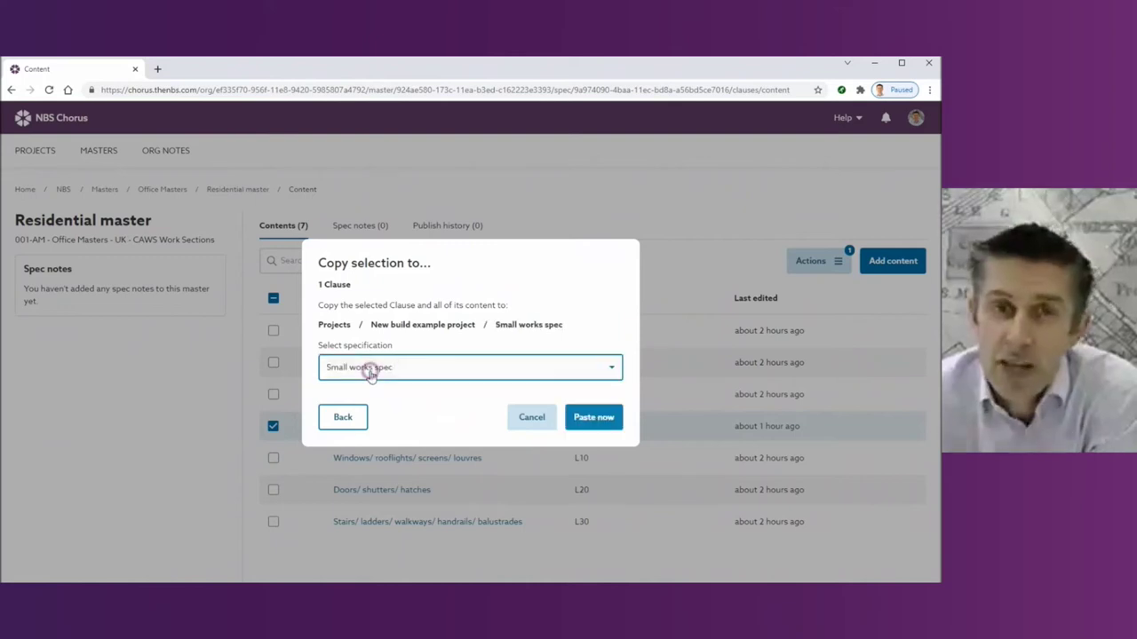
left_click(607, 430)
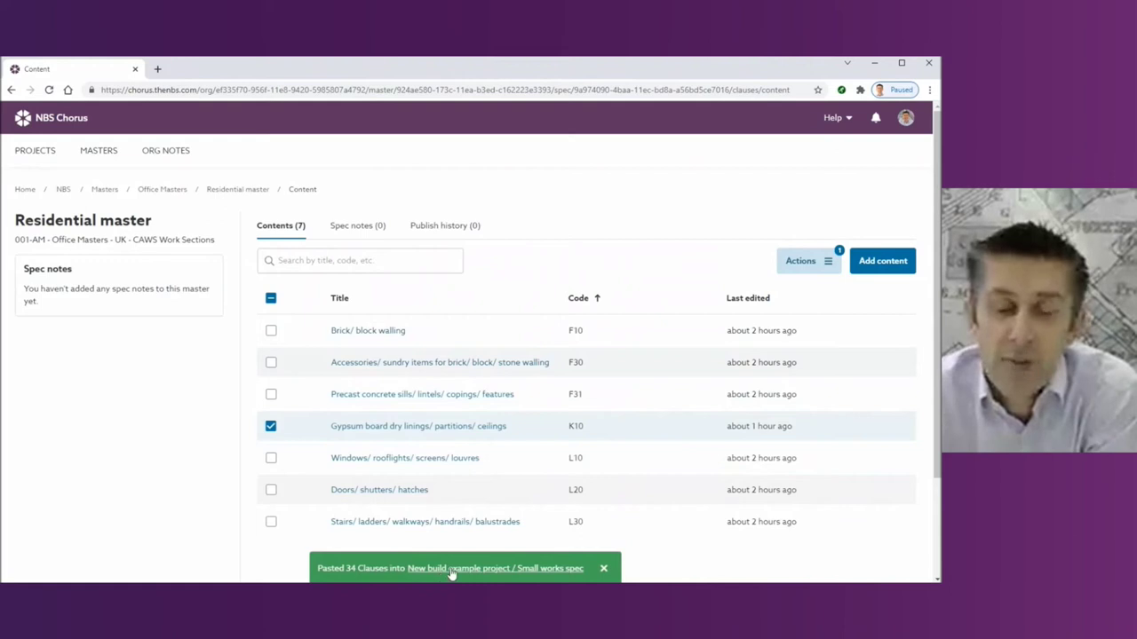
Open the pasted K10 section in the Small works spec and put clause 15 Lining on timber into editing.
left_click(509, 571)
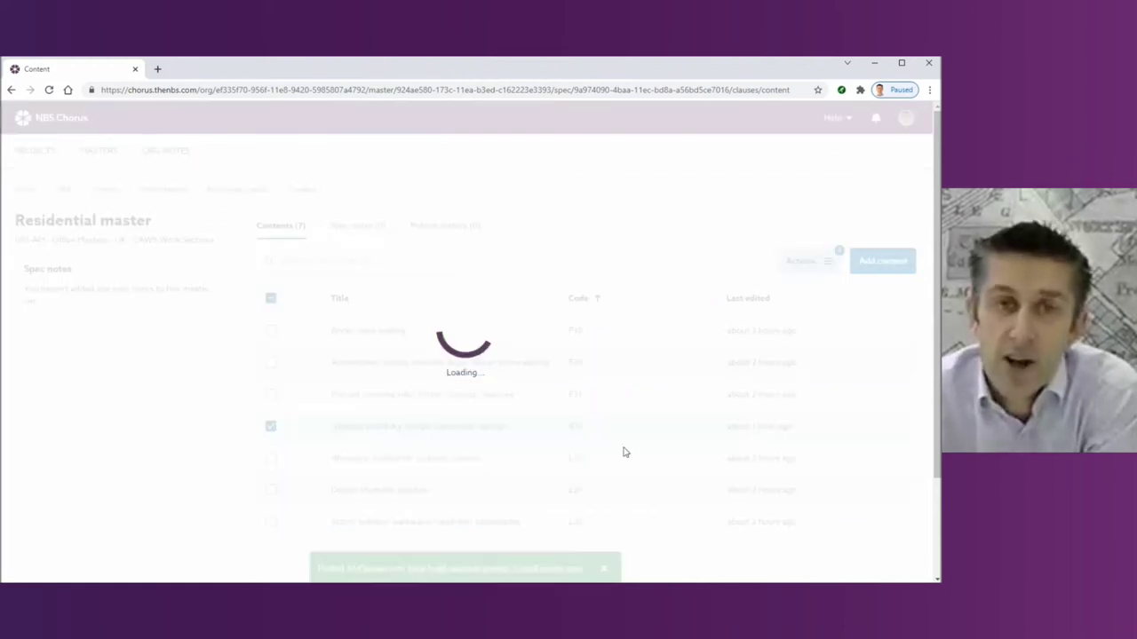
scroll(424, 332, "down", 5)
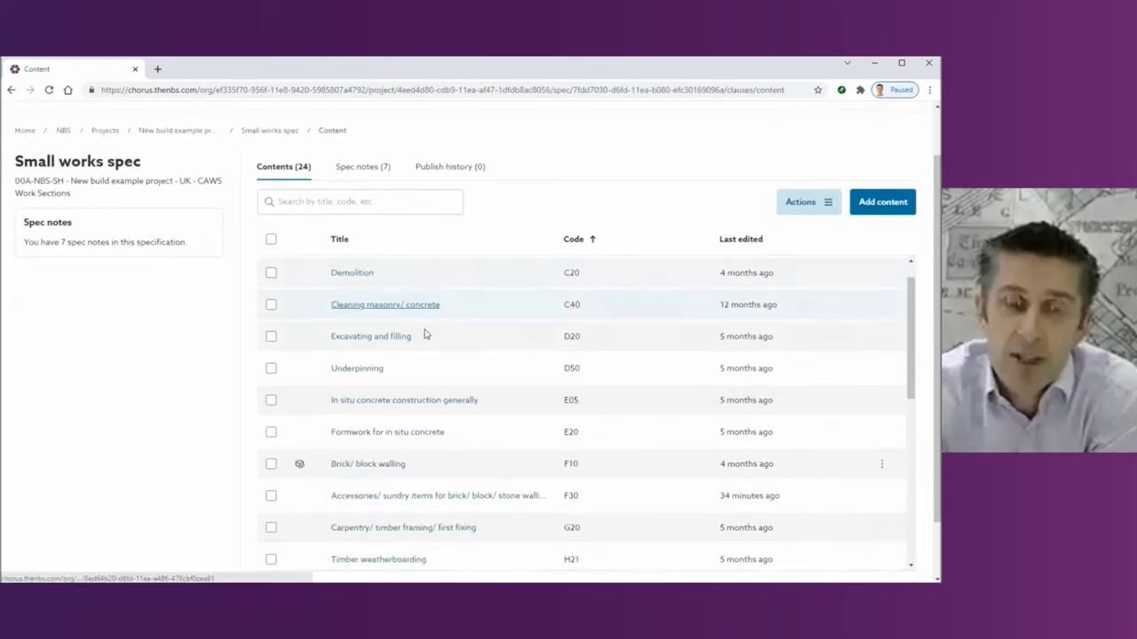
scroll(622, 418, "down", 2)
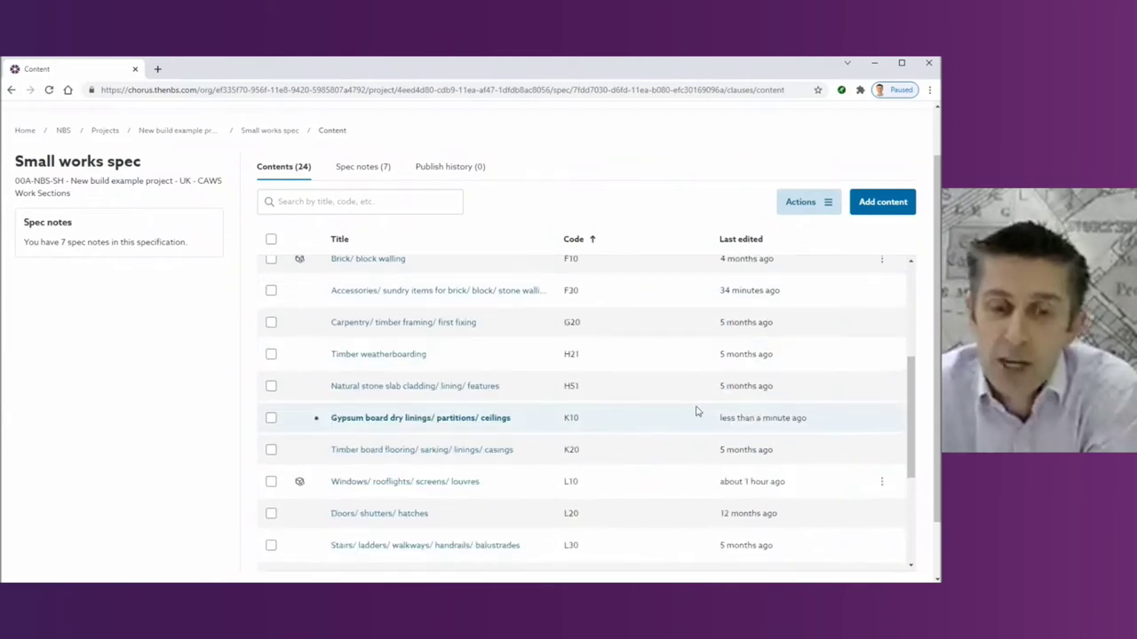
left_click(455, 418)
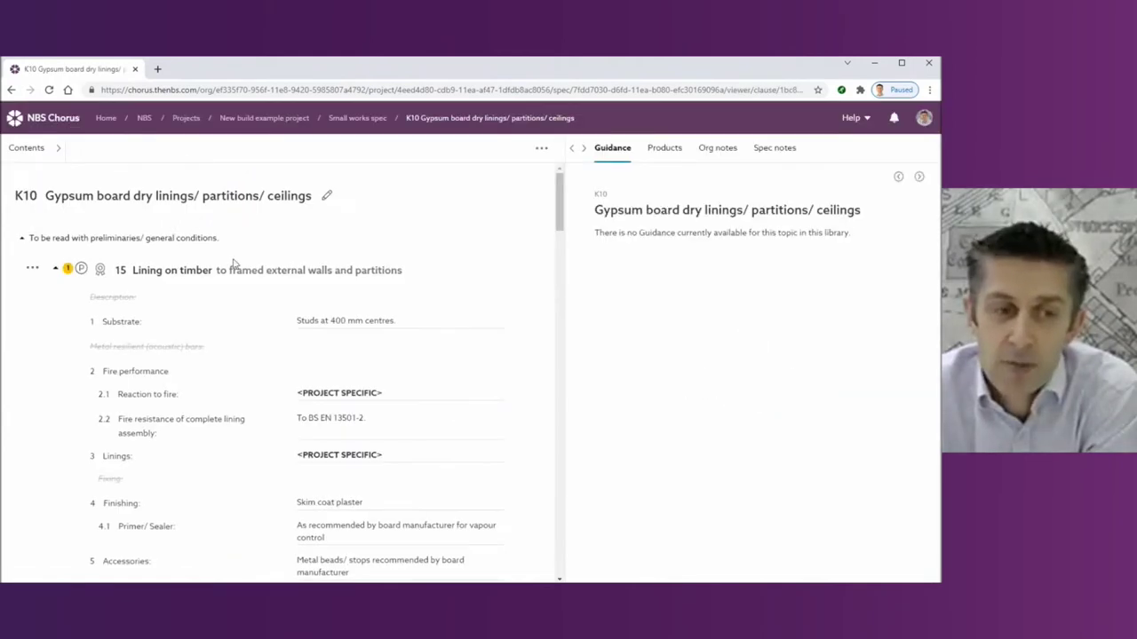
left_click(330, 299)
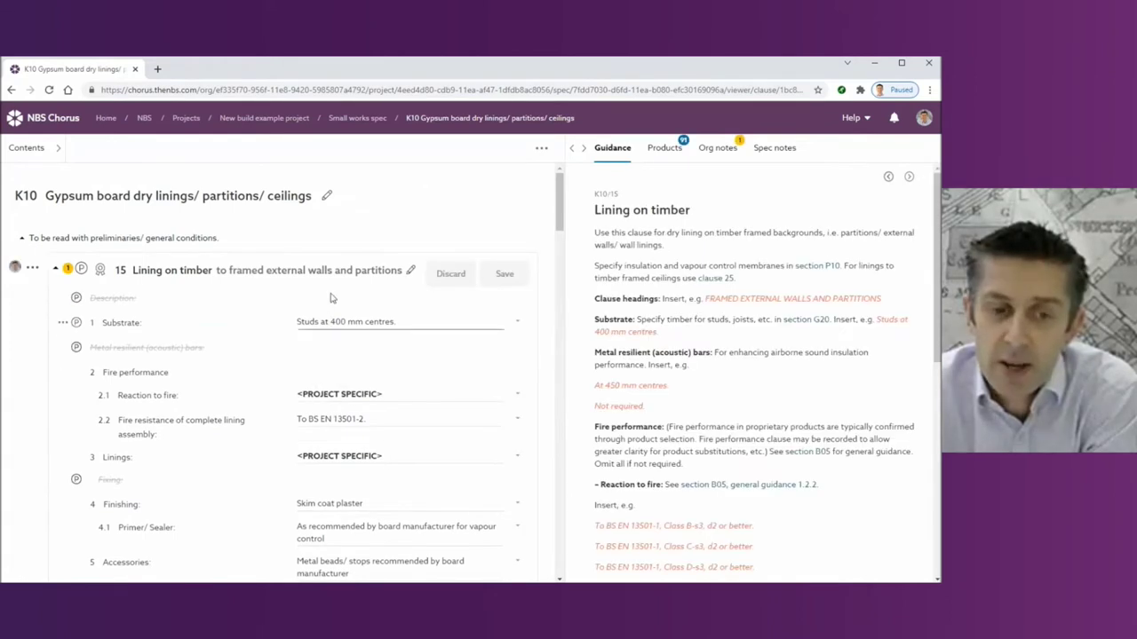
scroll(418, 278, "down", 1)
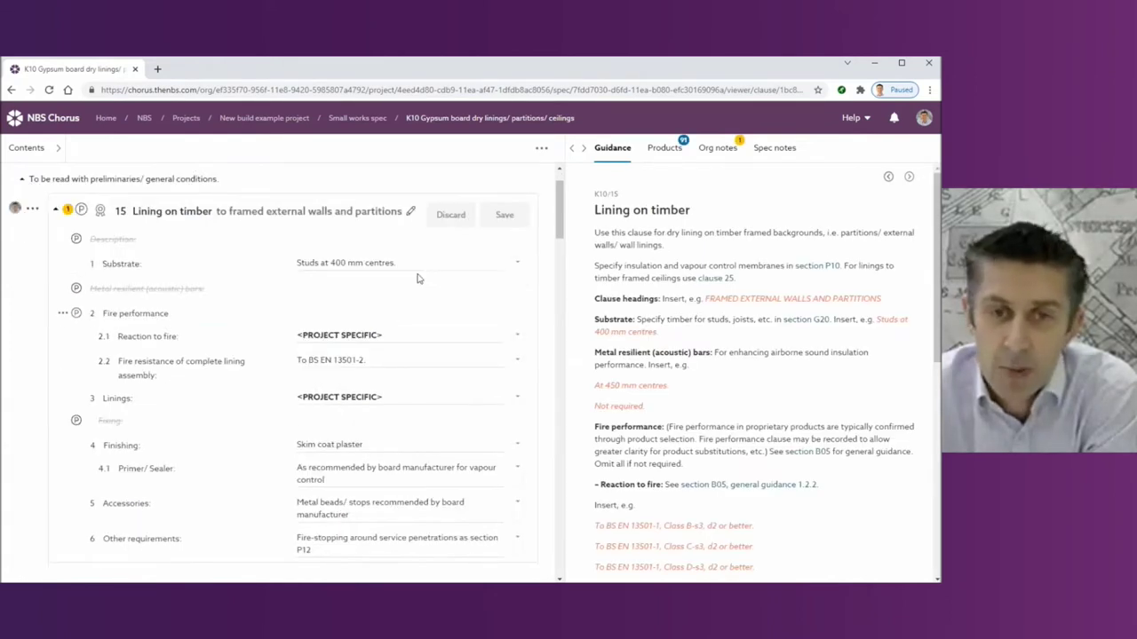
Read the "Lessons learned" organization note for clause 15 Lining on timber and return to its Reaction to fire item.
left_click(717, 148)
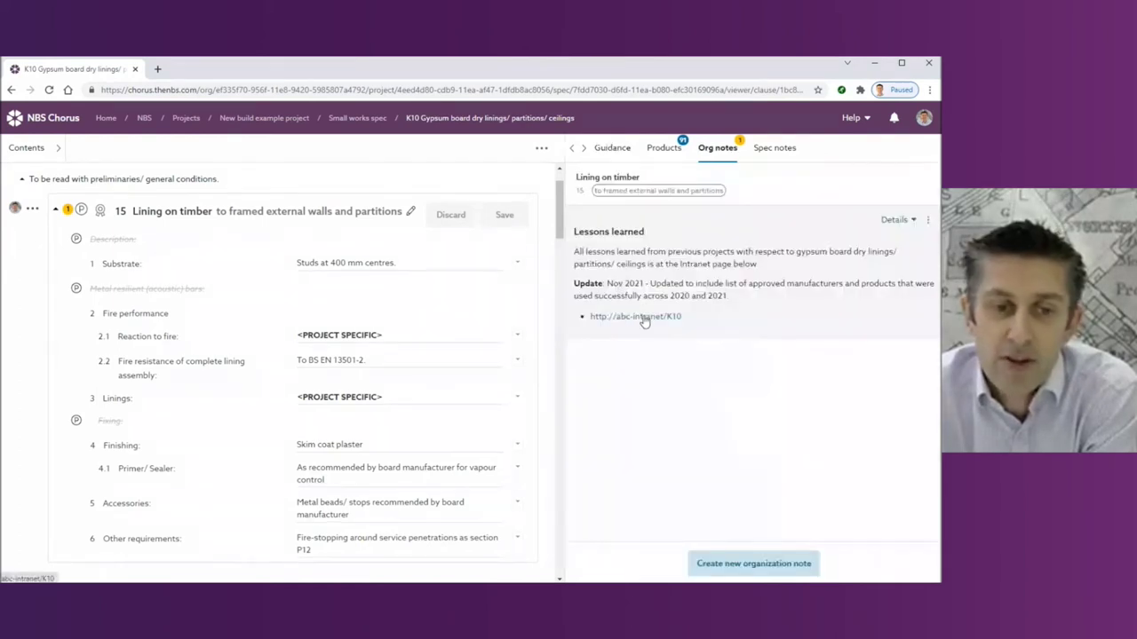
left_click(277, 335)
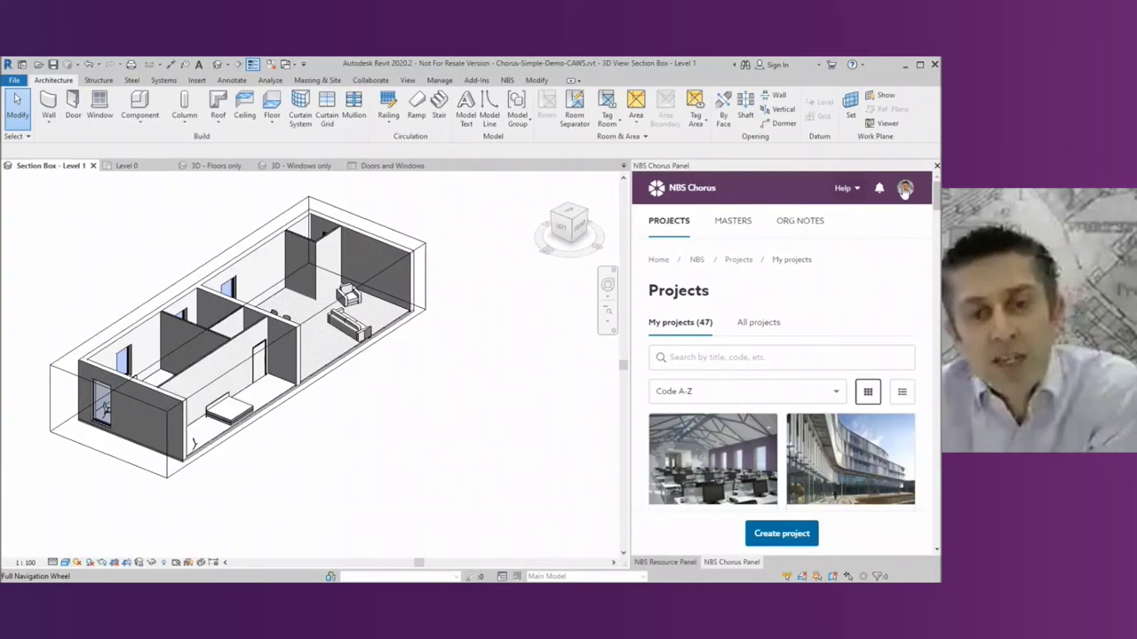
In Revit's NBS Chorus panel, find the New build example project by searching "exampl" and open its Small works spec.
left_click(904, 188)
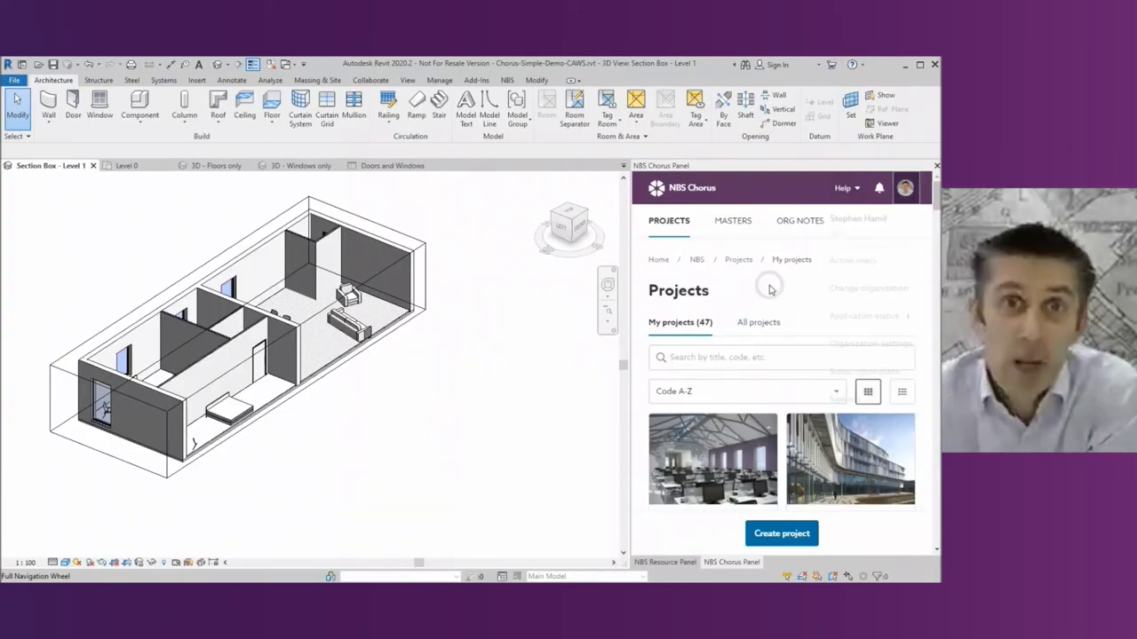
left_click(693, 358)
type("ex")
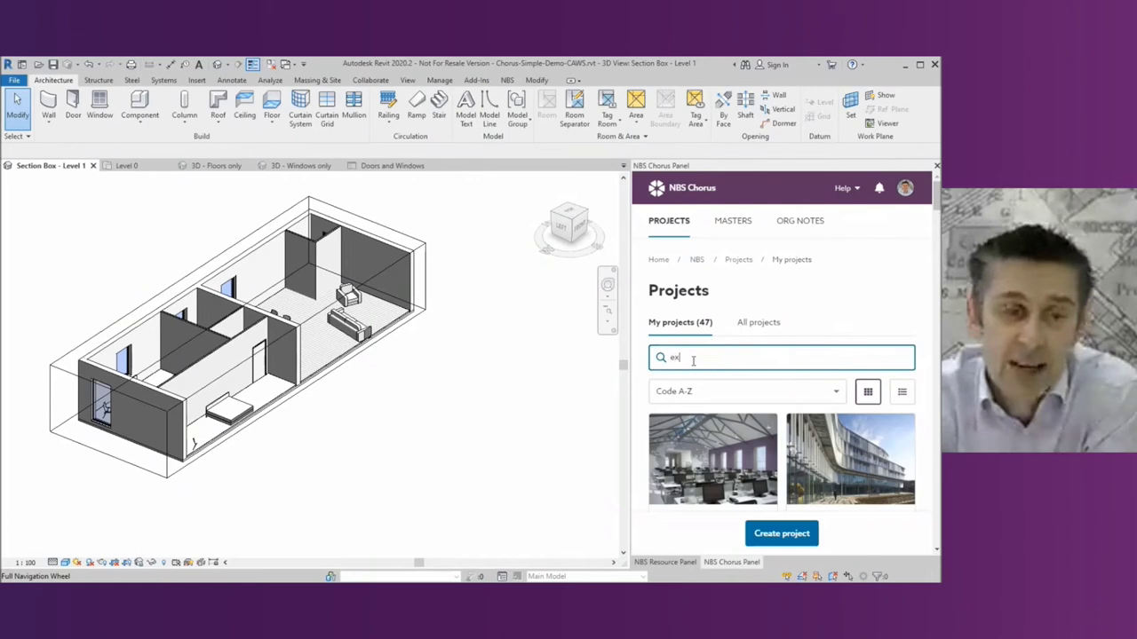
type("ampl")
left_click(713, 467)
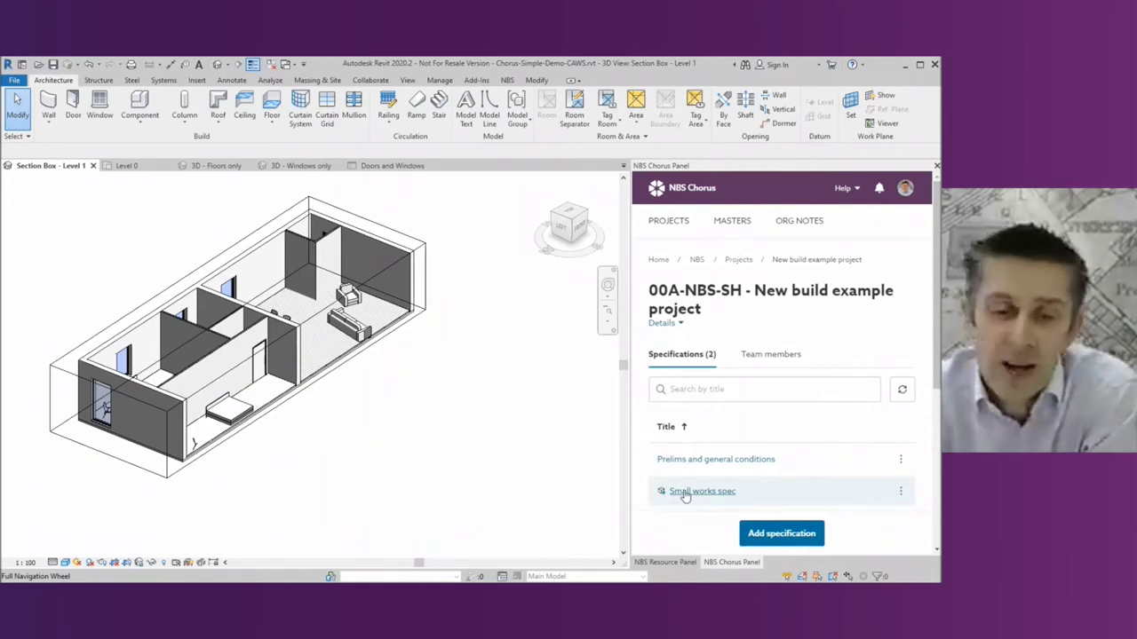
left_click(702, 491)
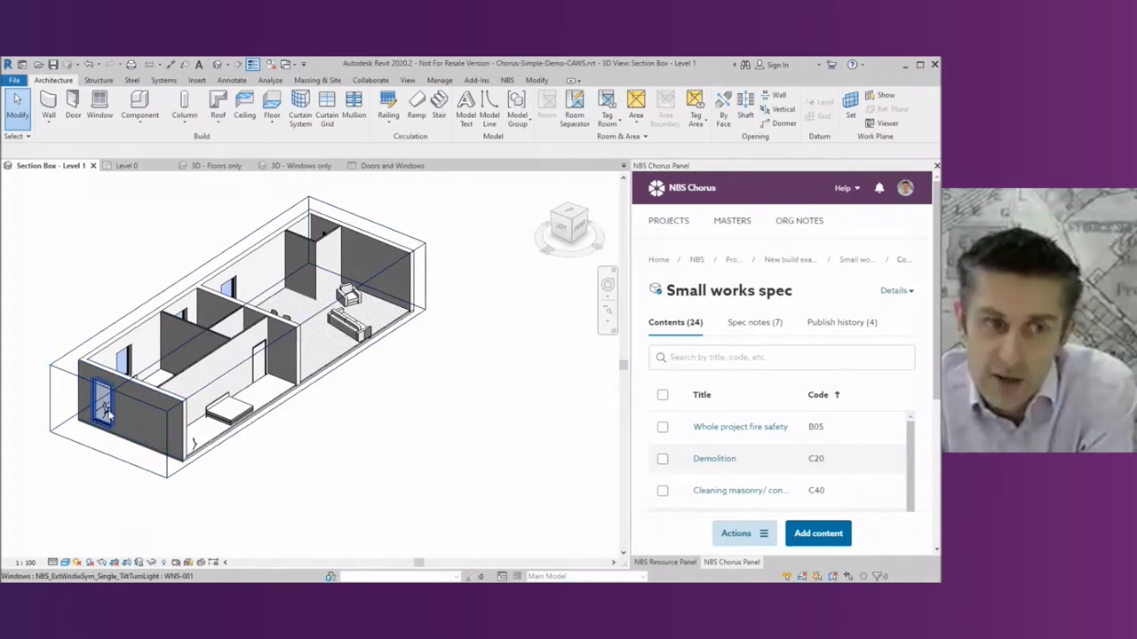
Select two windows of different types in the 3D model to view their associated Wood windows clauses, WNS-001 and WNS-002.
left_click(104, 410)
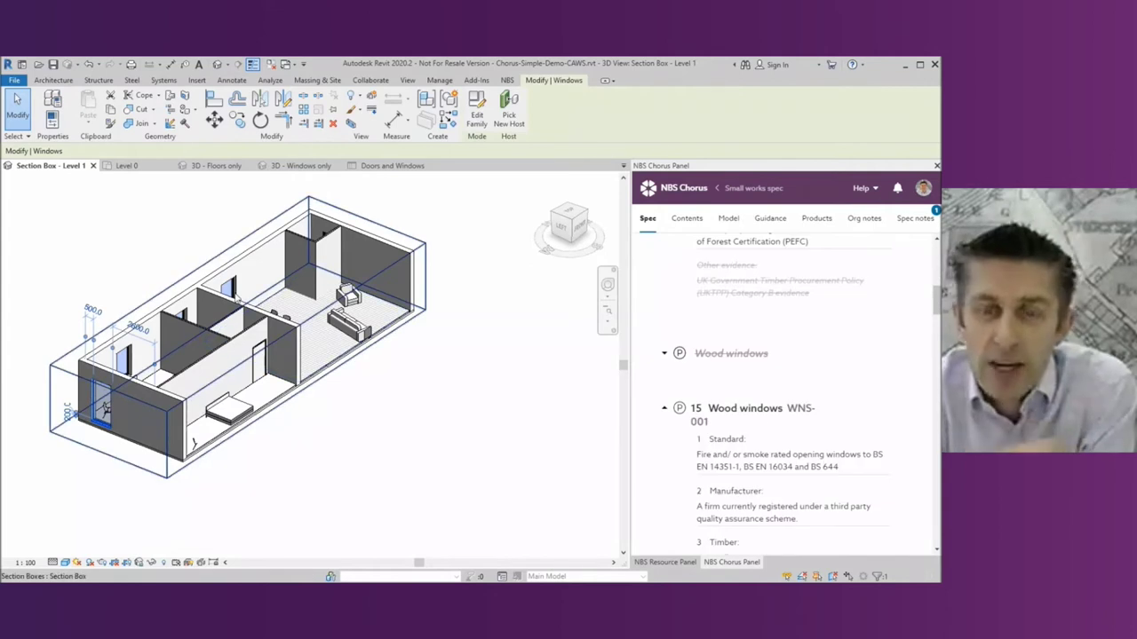
left_click(229, 288)
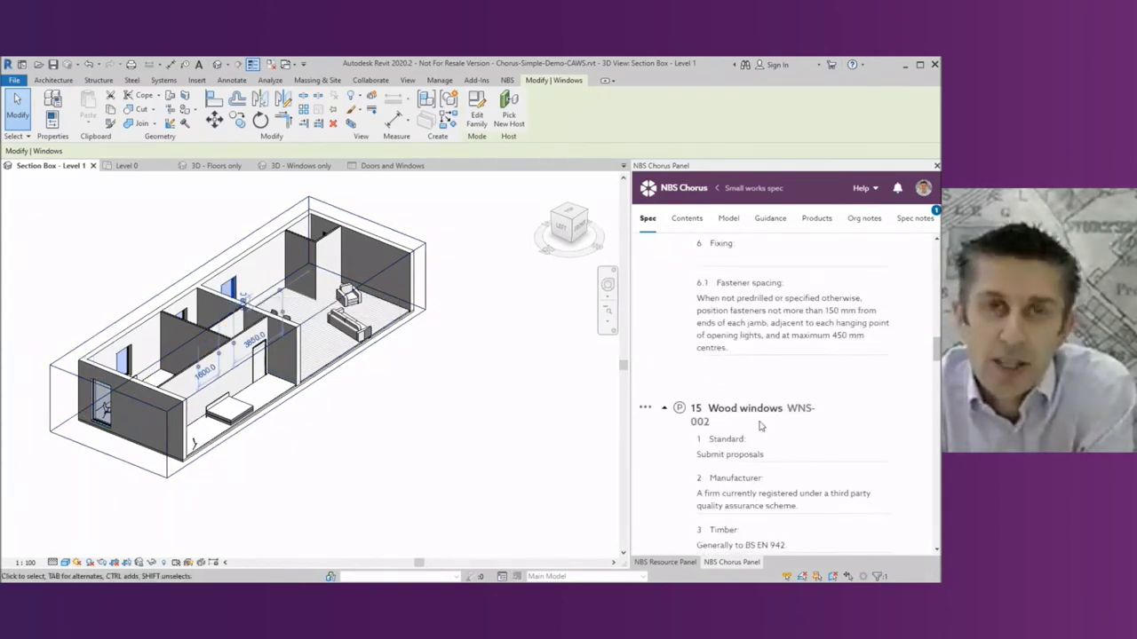
left_click(320, 430)
Associate the NBS_DrsetSym_Interior-Single_Blank interior door with clause 20 Wood flush doors WFD-A of section L20 in the Small works spec.
left_click(275, 373)
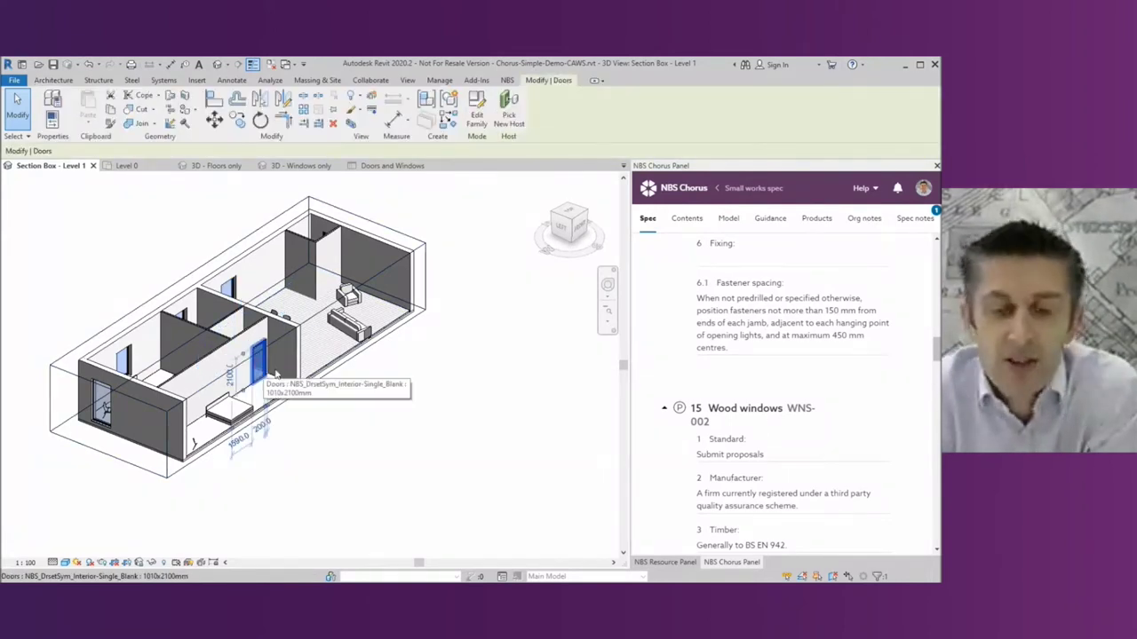
left_click(693, 224)
left_click(671, 296)
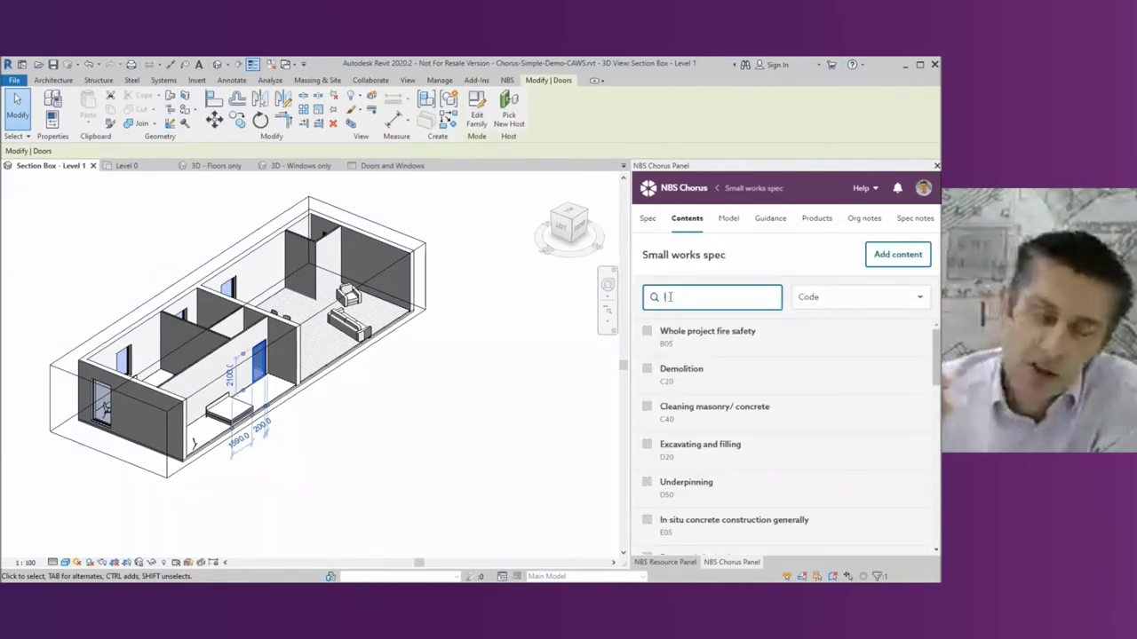
type("L20")
left_click(922, 338)
left_click(889, 362)
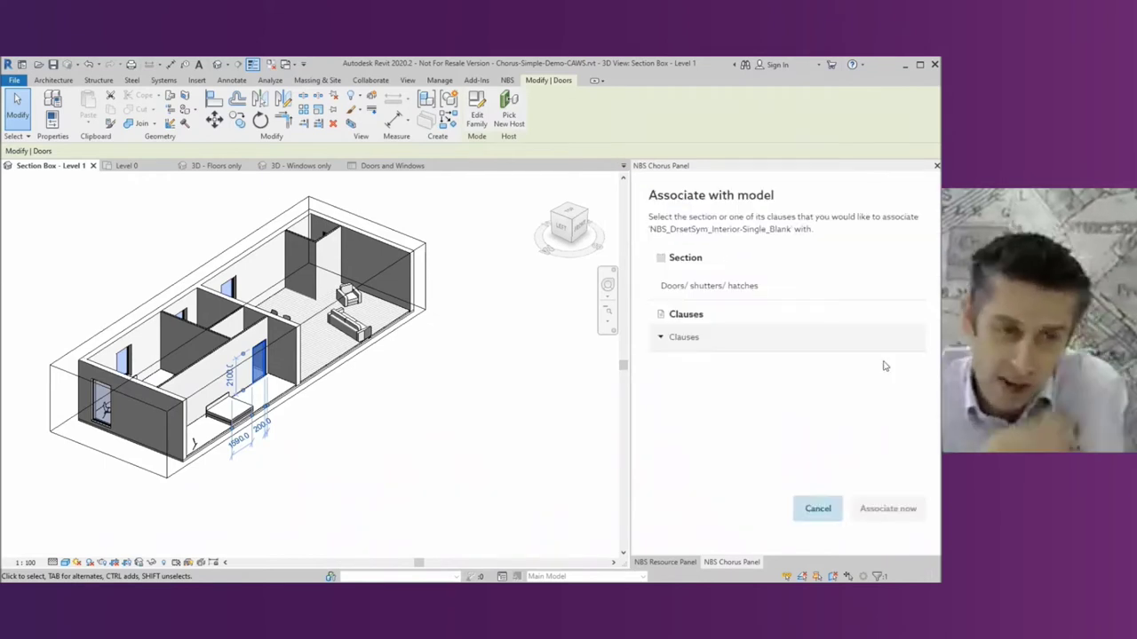
left_click(664, 340)
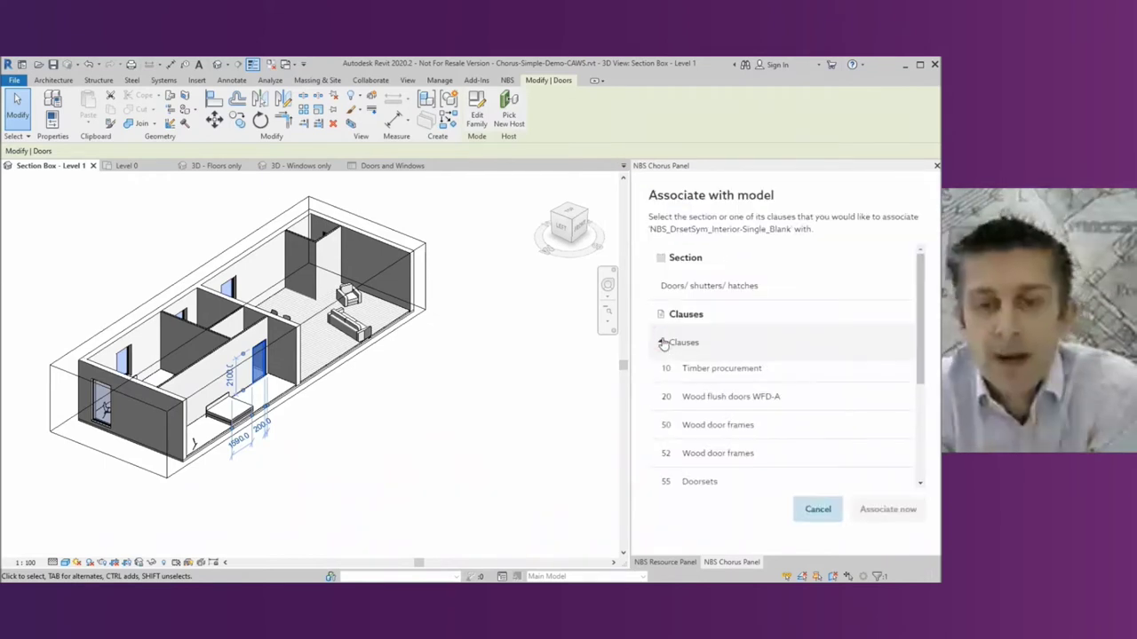
left_click(755, 396)
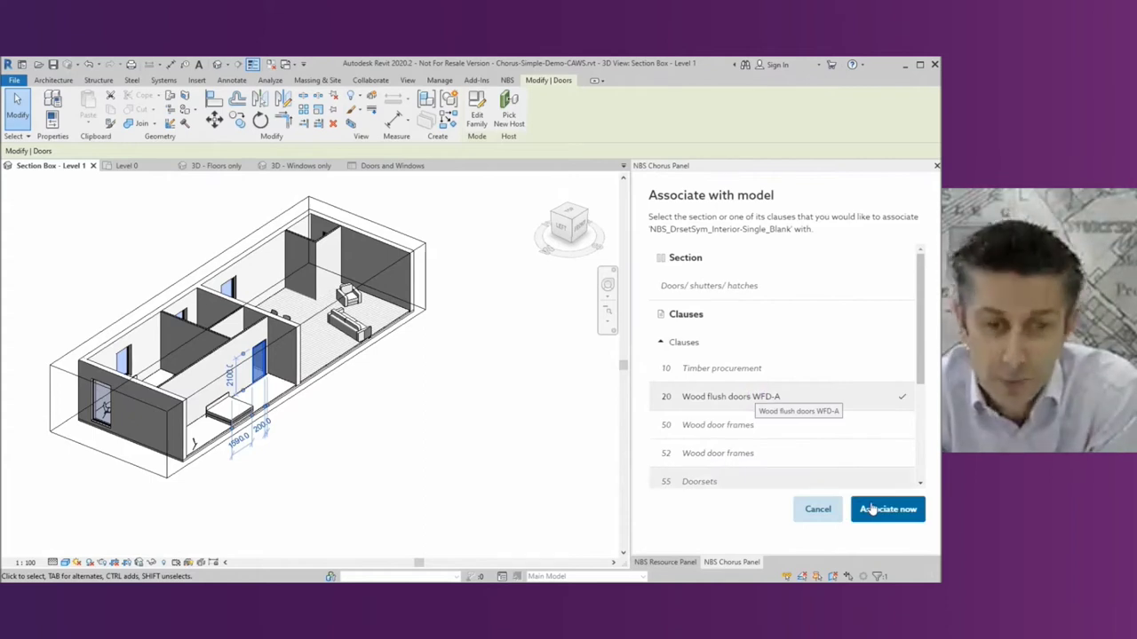
left_click(871, 509)
Open the Level 0 floor plan and review the doors and windows listed as associated with the specification.
left_click(129, 166)
left_click(728, 219)
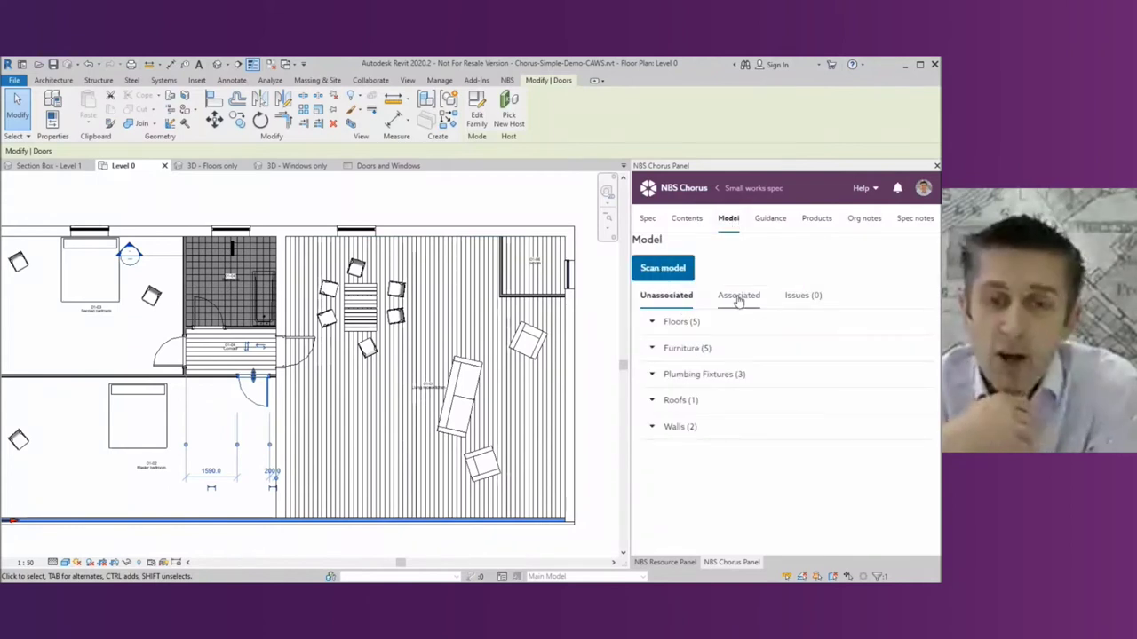
left_click(740, 298)
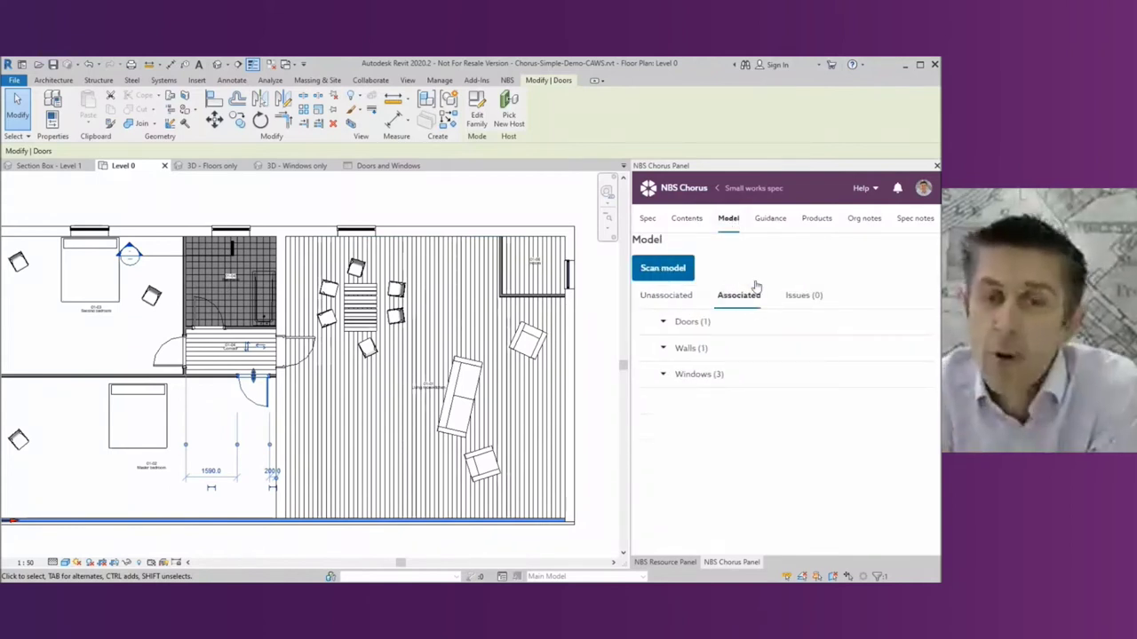
left_click(653, 323)
left_click(653, 410)
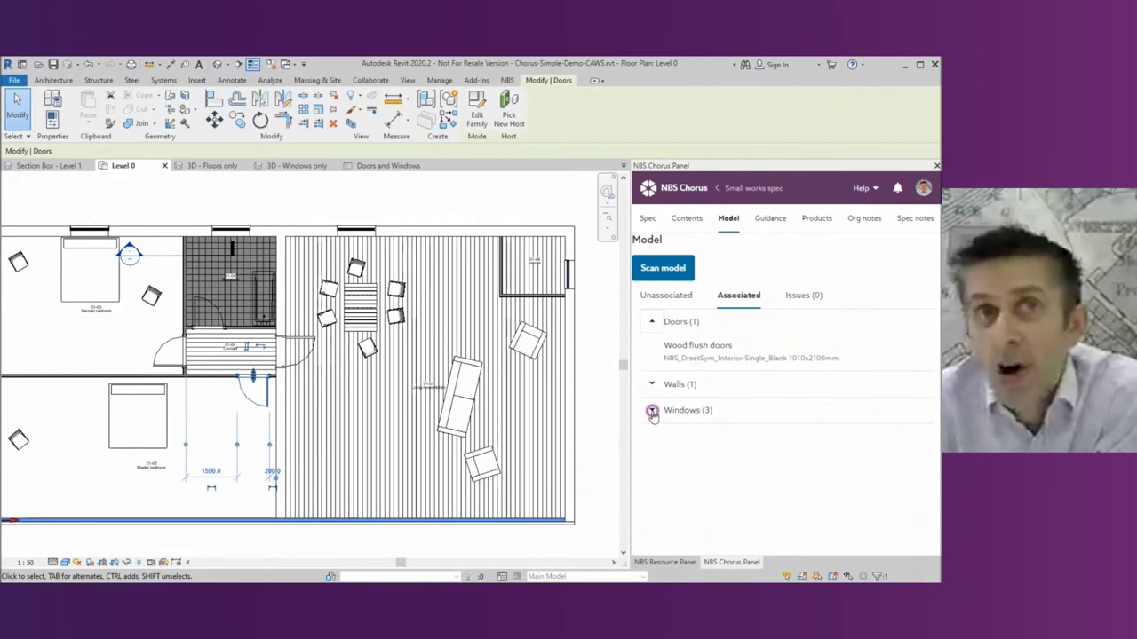
Examine the unassociated floors and their materials, locating both rolled carpet floors in the Level 0 plan, and clear the selection.
left_click(665, 296)
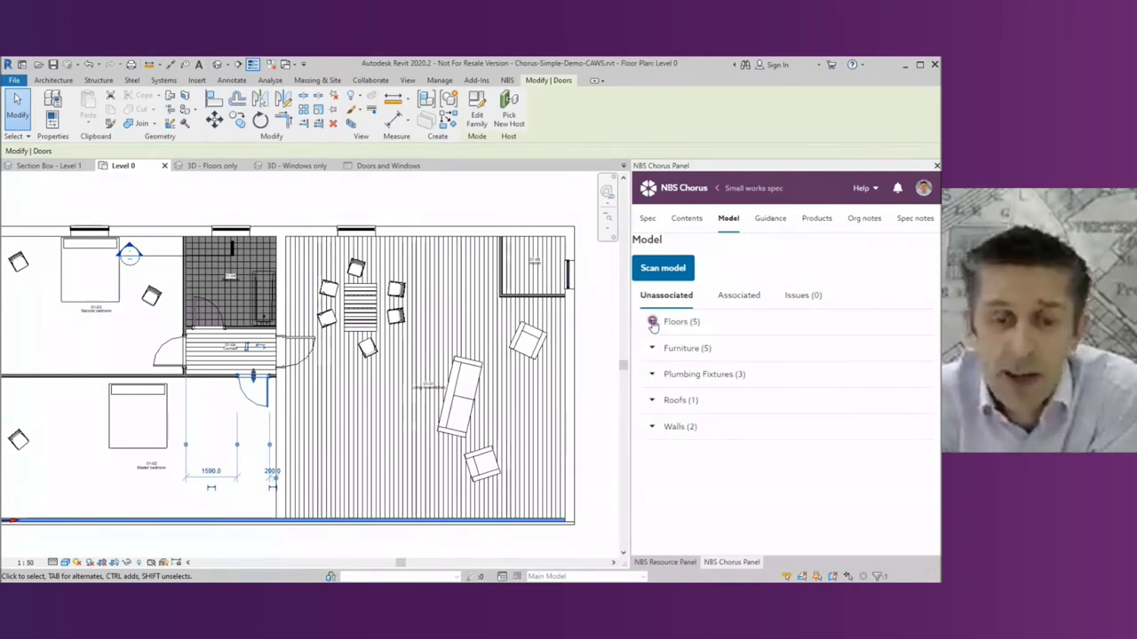
left_click(653, 322)
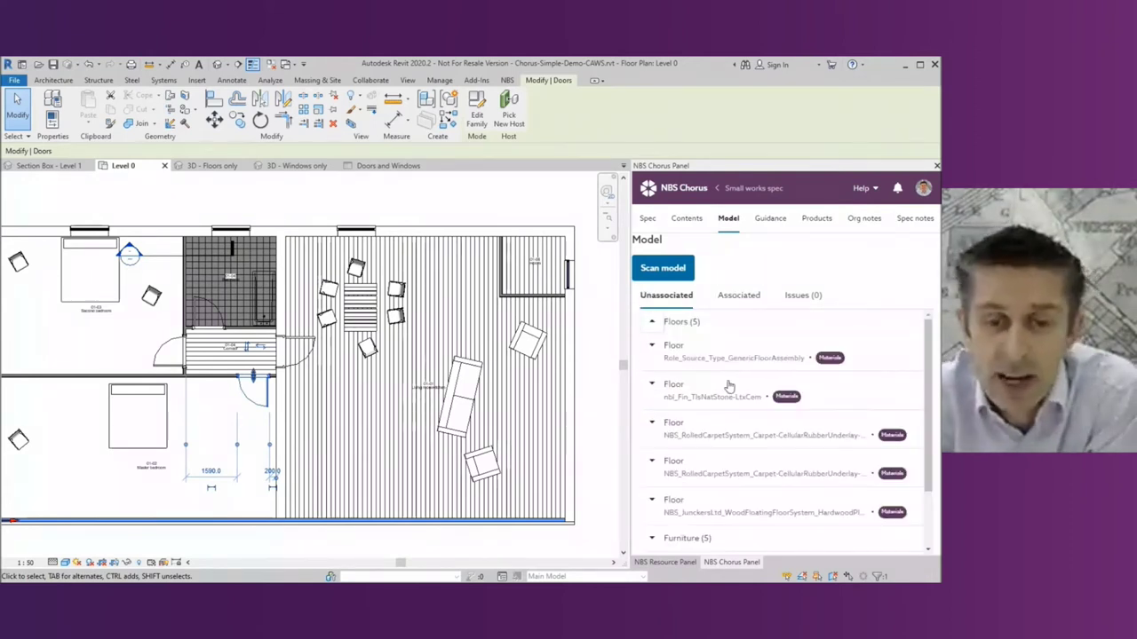
left_click(910, 476)
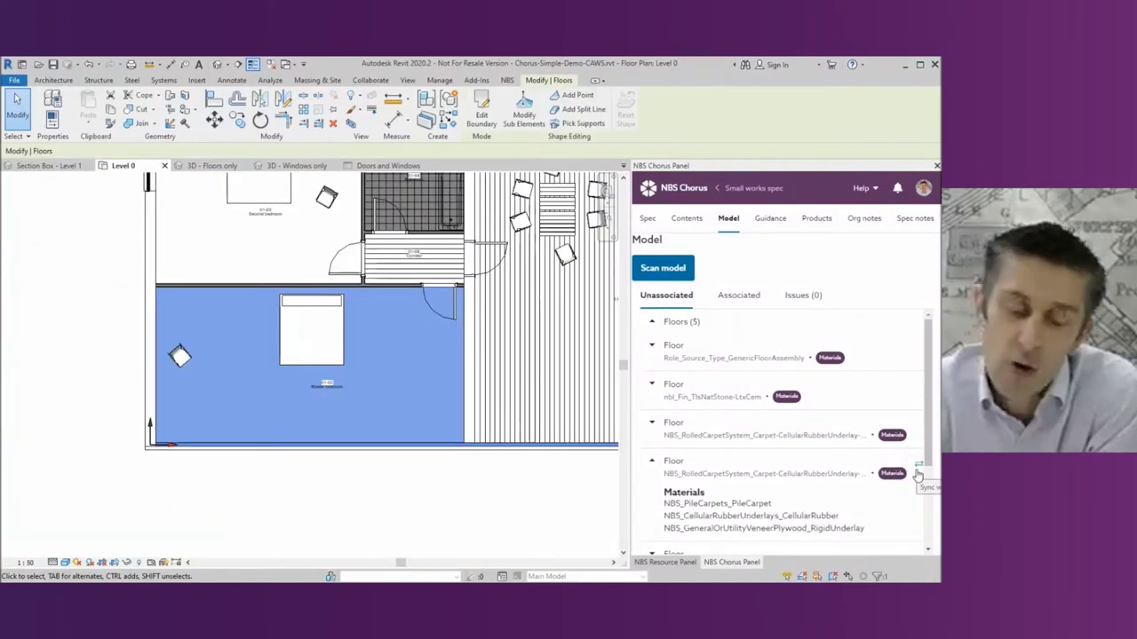
left_click(918, 434)
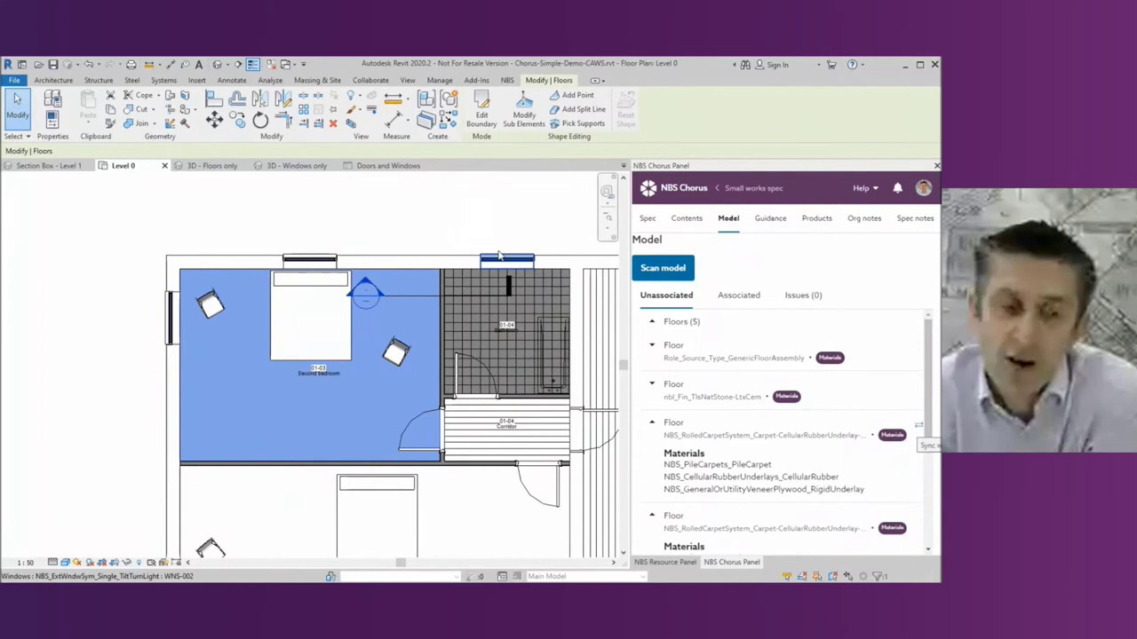
left_click(474, 223)
Place multi-category tags with leaders on the second bedroom's two windows and on the bathroom window in the Level 0 plan.
scroll(498, 226, "down", 1)
scroll(502, 222, "down", 1)
scroll(332, 261, "up", 1)
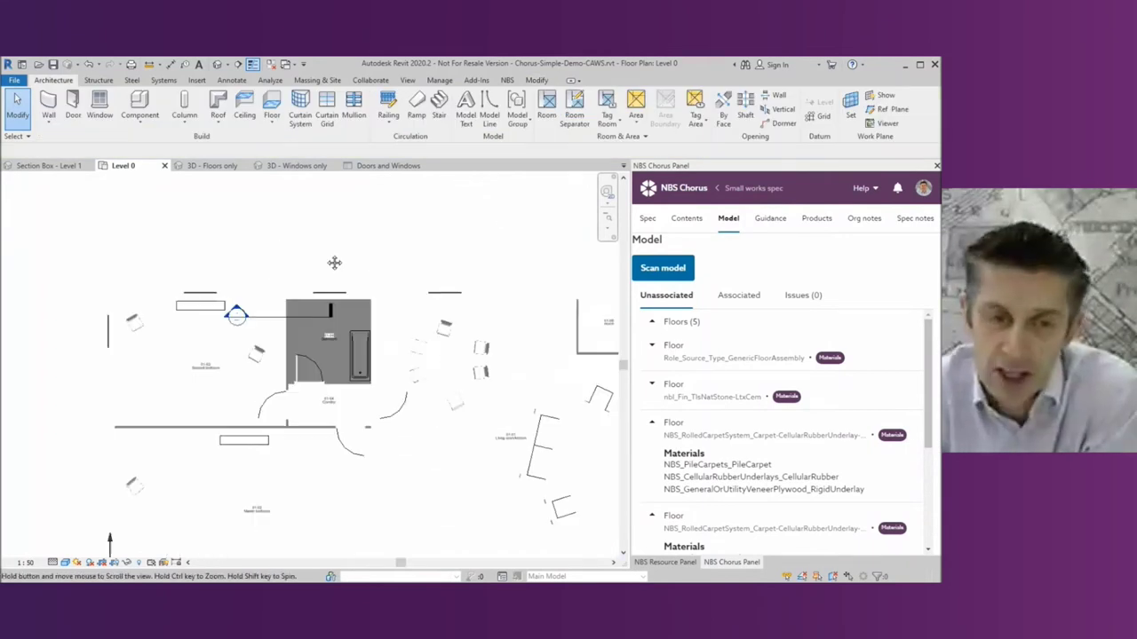
middle_click(299, 245)
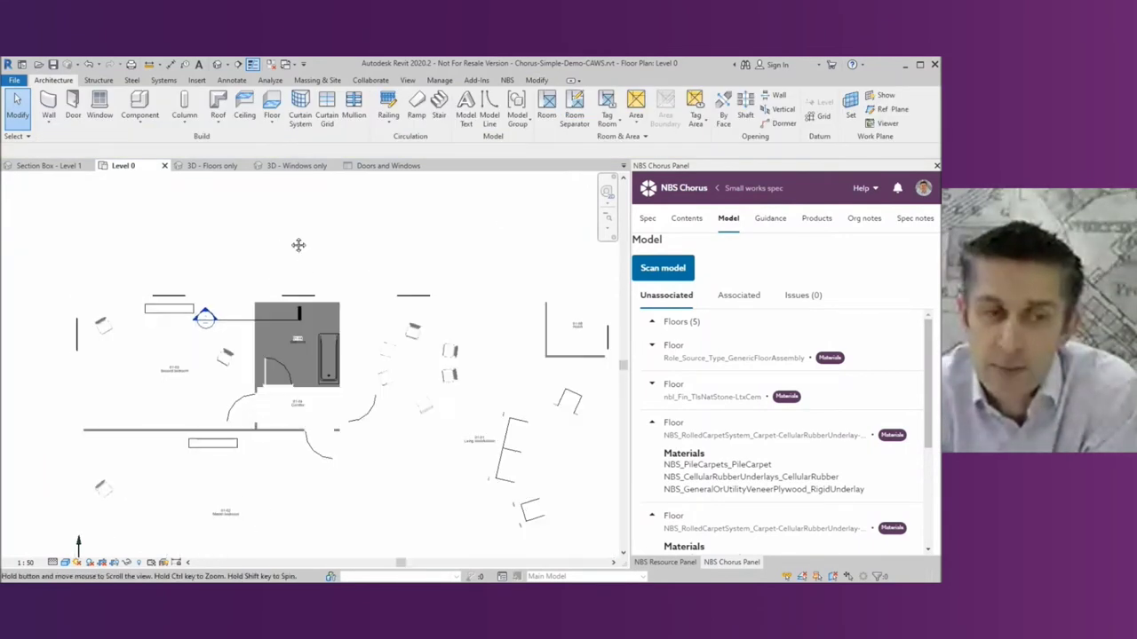
scroll(328, 237, "up", 1)
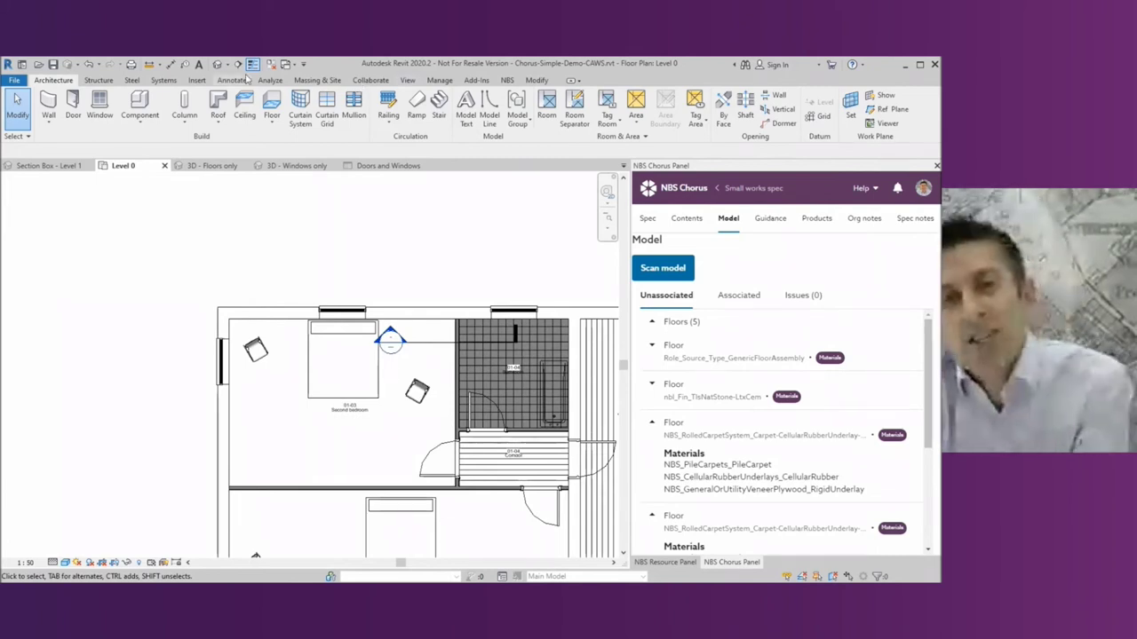
left_click(232, 81)
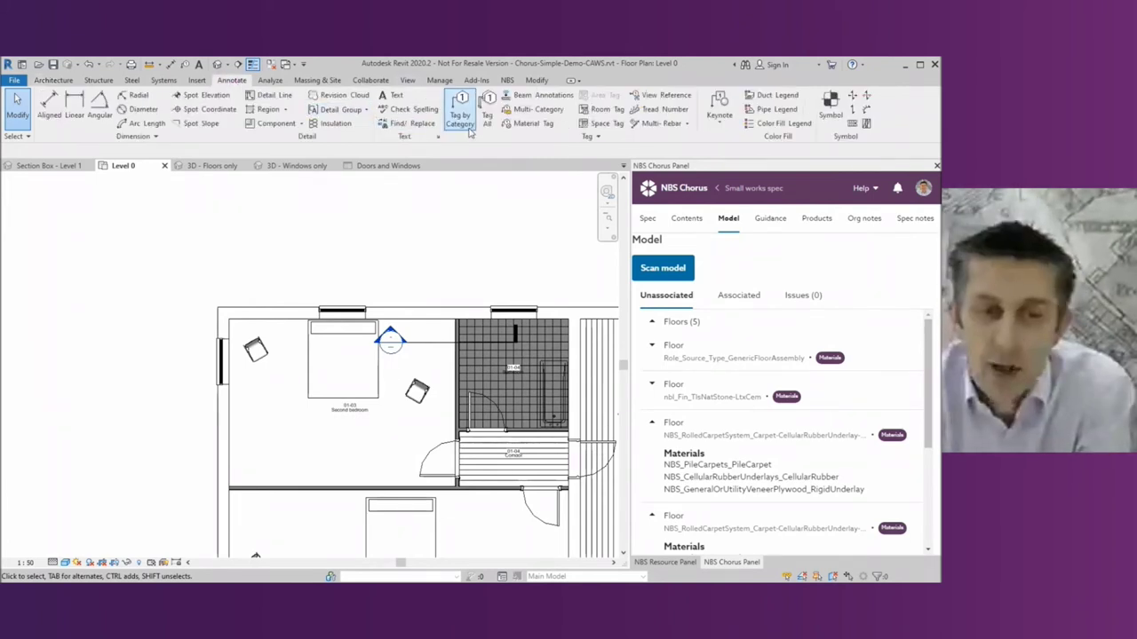
left_click(544, 113)
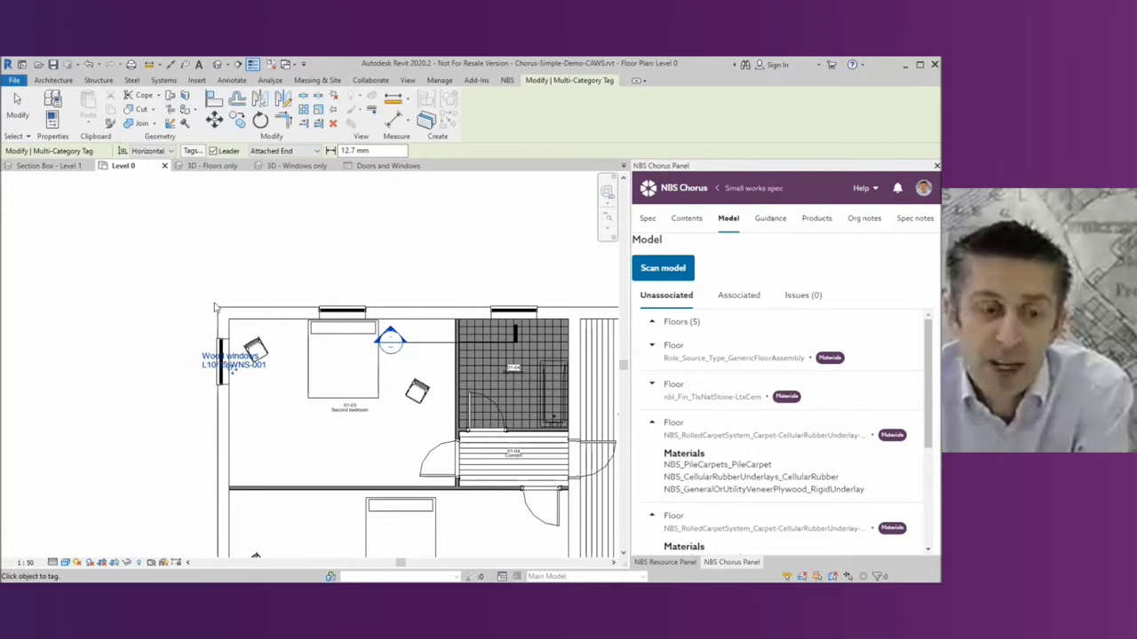
left_click(335, 308)
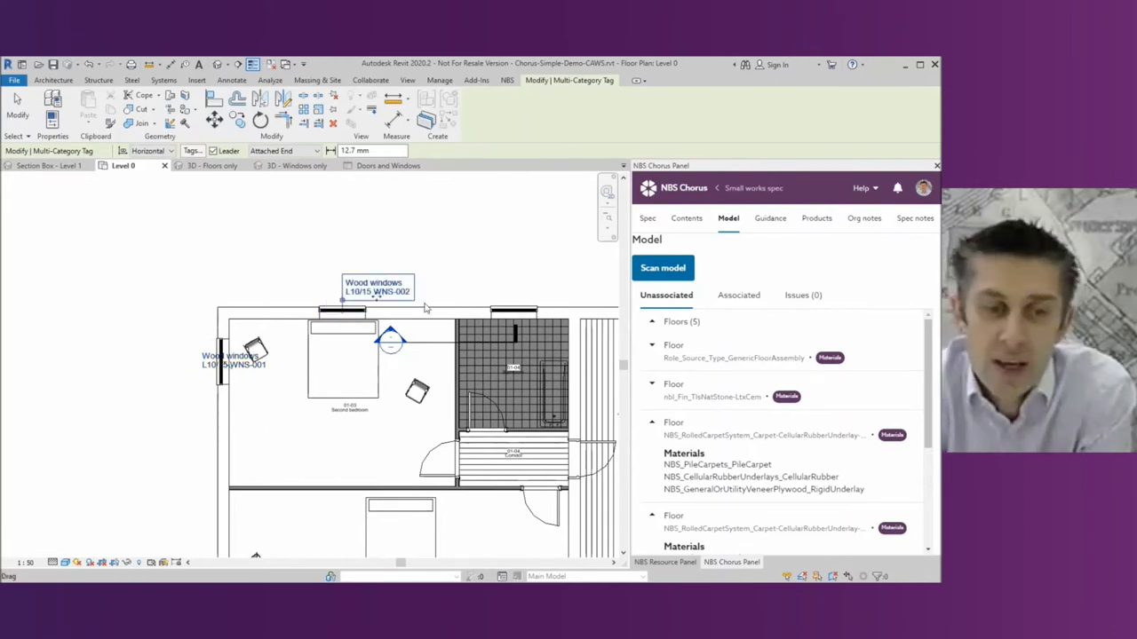
left_click(503, 307)
Move the three window tags clear of the external walls and shape their leaders with right-angled elbows.
left_click_drag(546, 286, 573, 284)
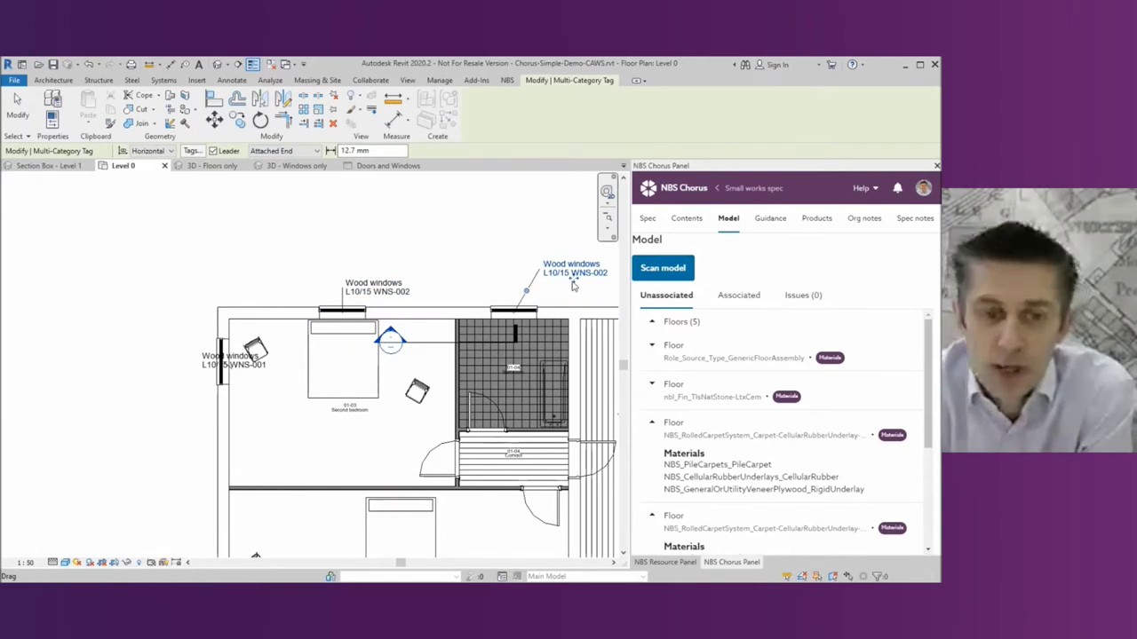
key("Escape")
left_click_drag(375, 287, 348, 278)
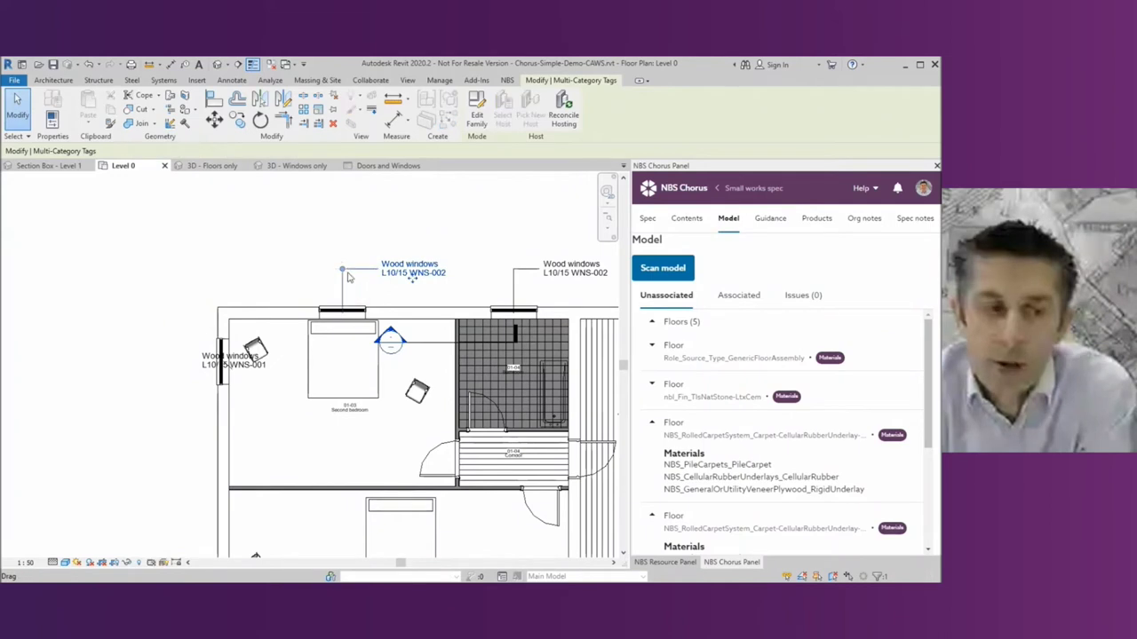
left_click_drag(234, 360, 149, 360)
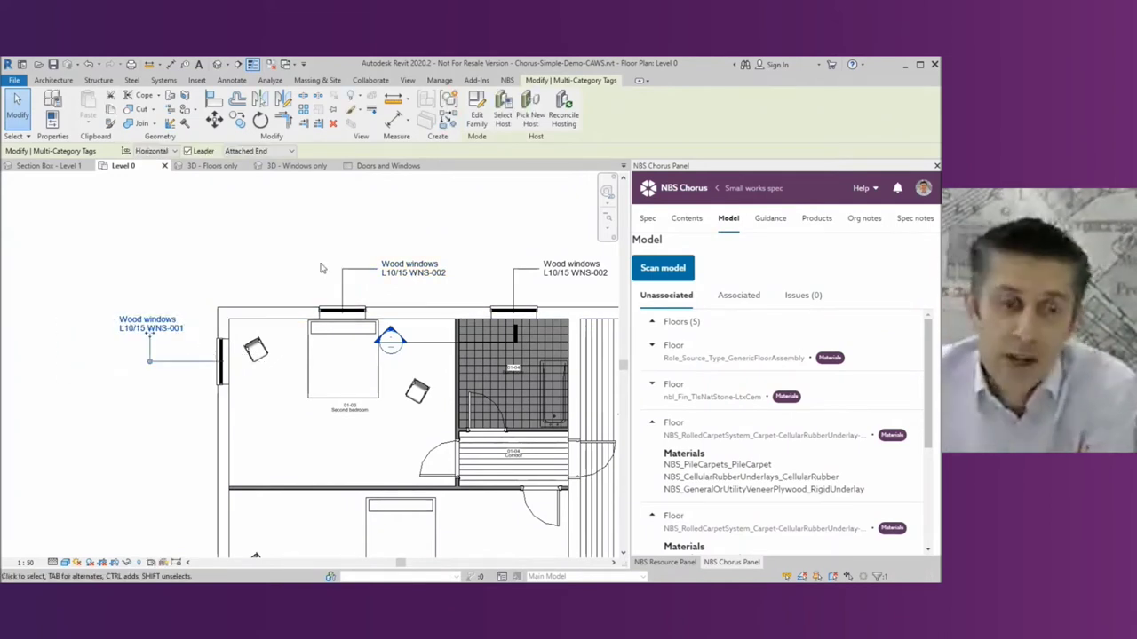
Open the Doors and Windows schedule and examine the CAWS codes, titles and types of its entries.
scroll(257, 298, "down", 2)
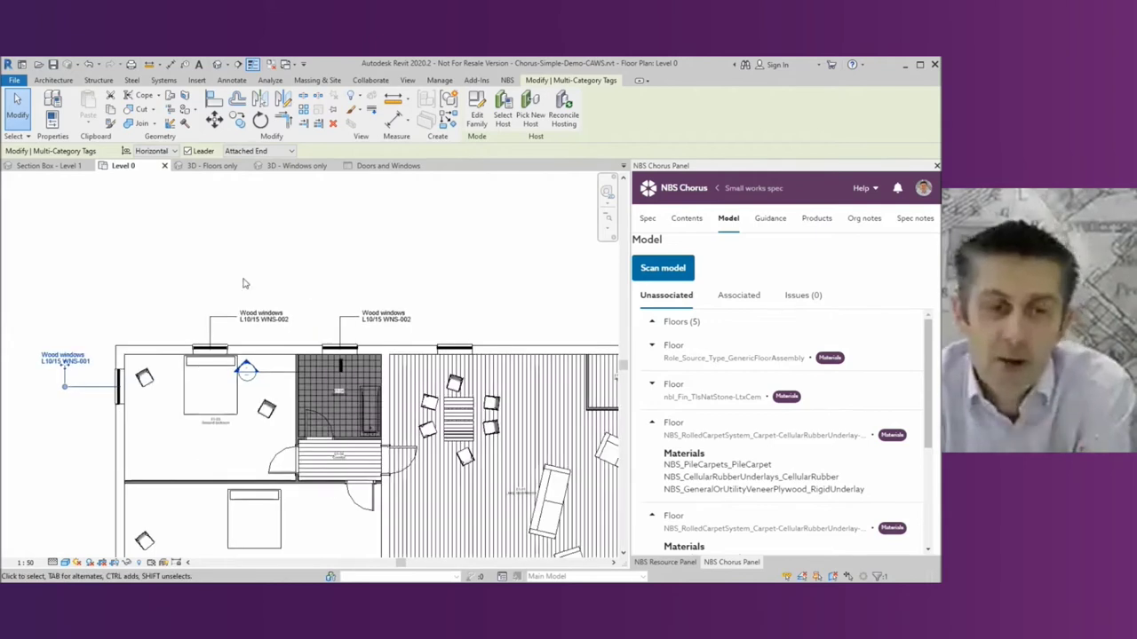
left_click(373, 166)
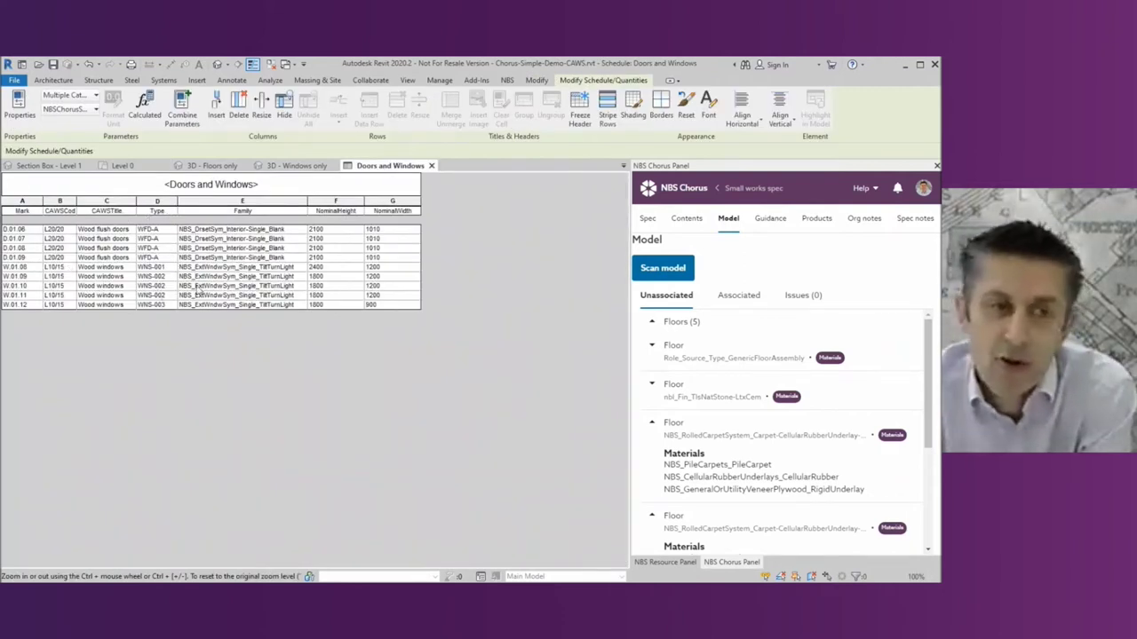
left_click(154, 285)
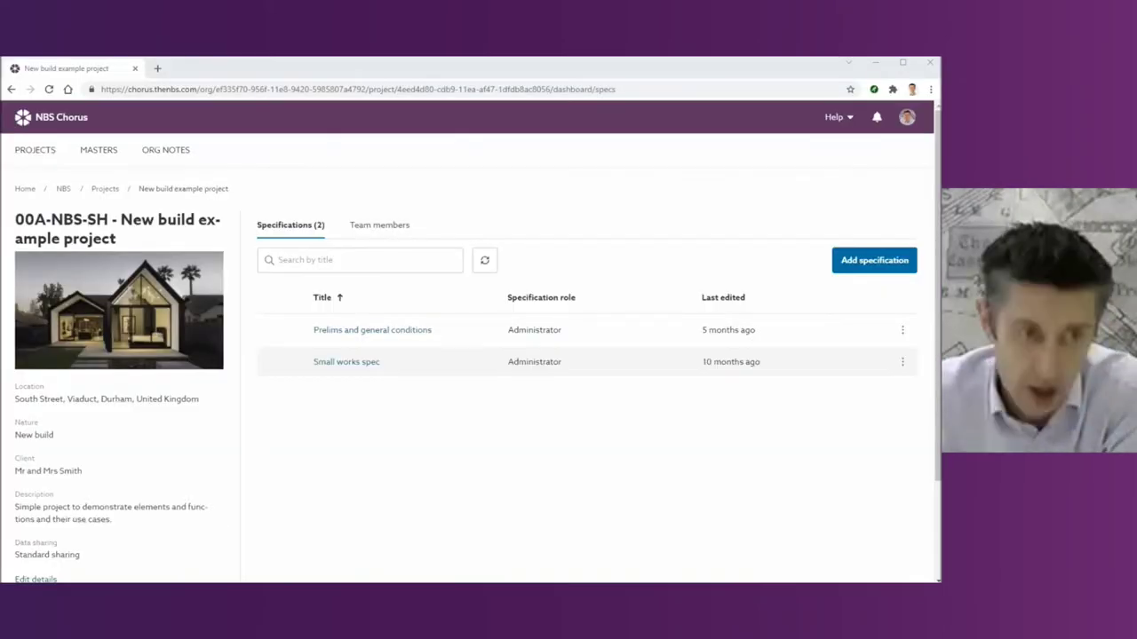
In NBS Chorus in the browser, open the Small works spec's publish history and widen the Number and Title columns.
left_click(348, 362)
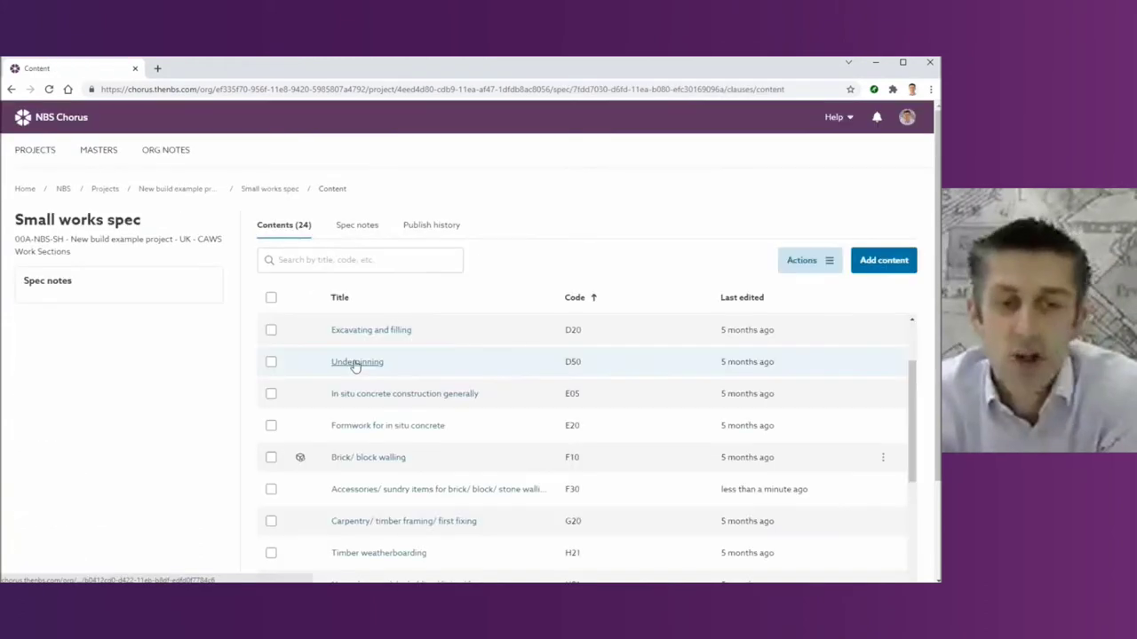
left_click(471, 228)
left_click_drag(321, 298, 393, 297)
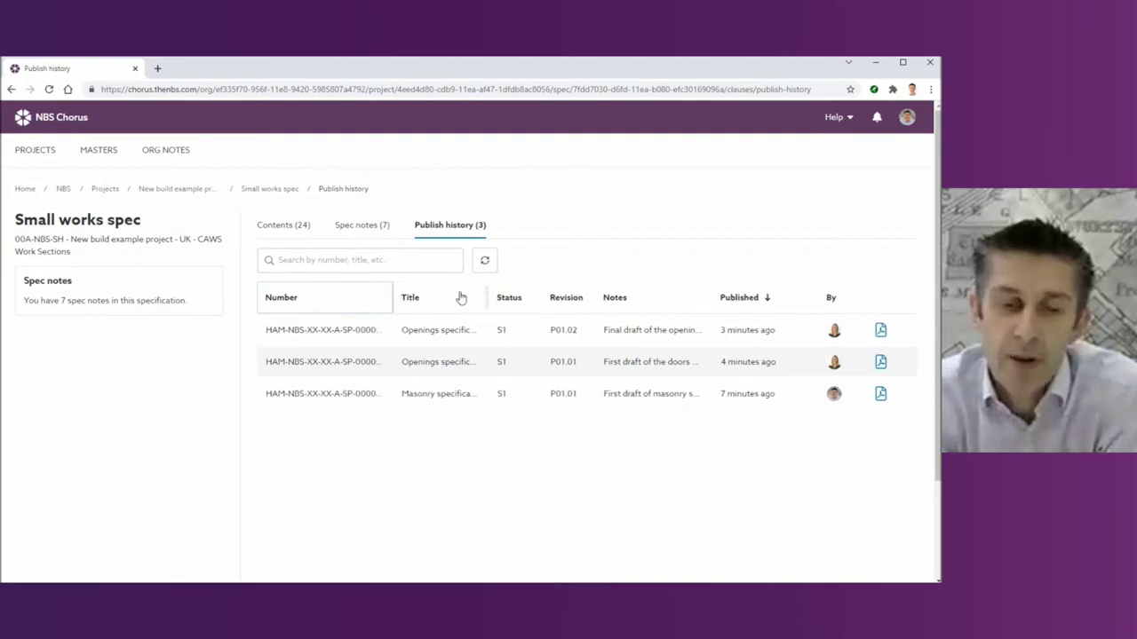
left_click_drag(486, 294, 530, 294)
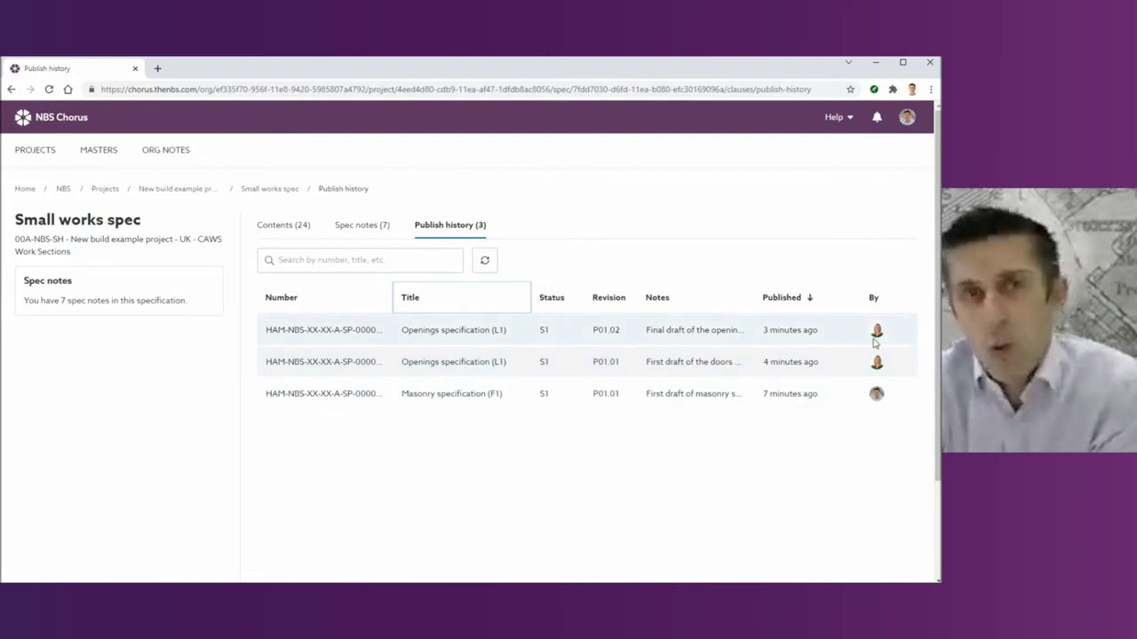
Open section F30 from the Small works spec contents and insert a new clause with code 6 and title New clause below Cavities.
left_click(279, 226)
scroll(431, 515, "down", 3)
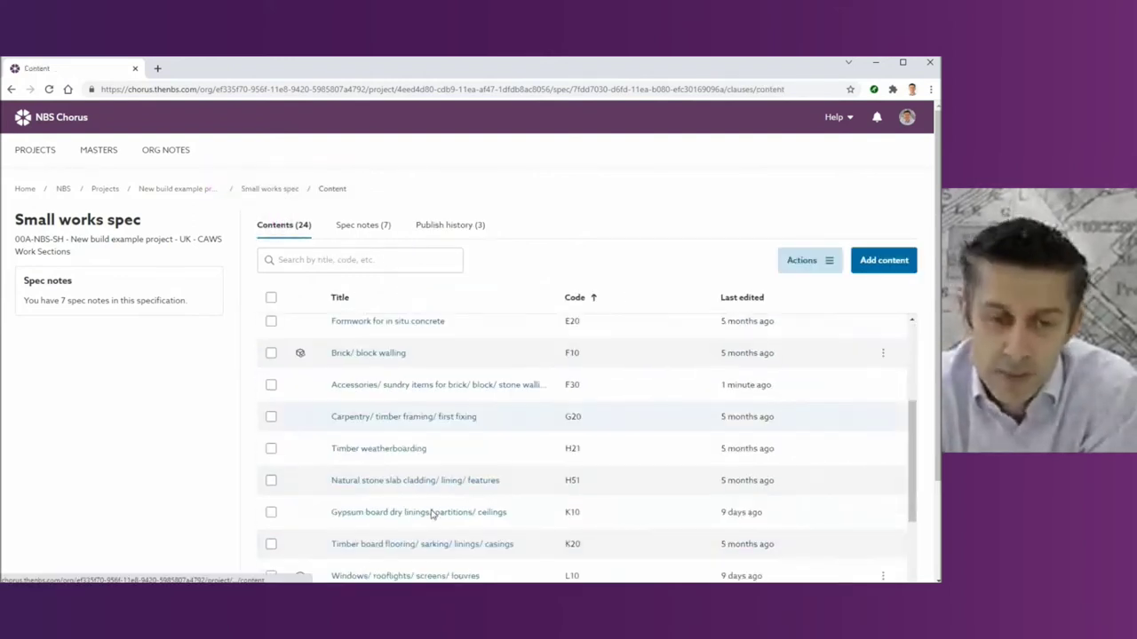
left_click(388, 363)
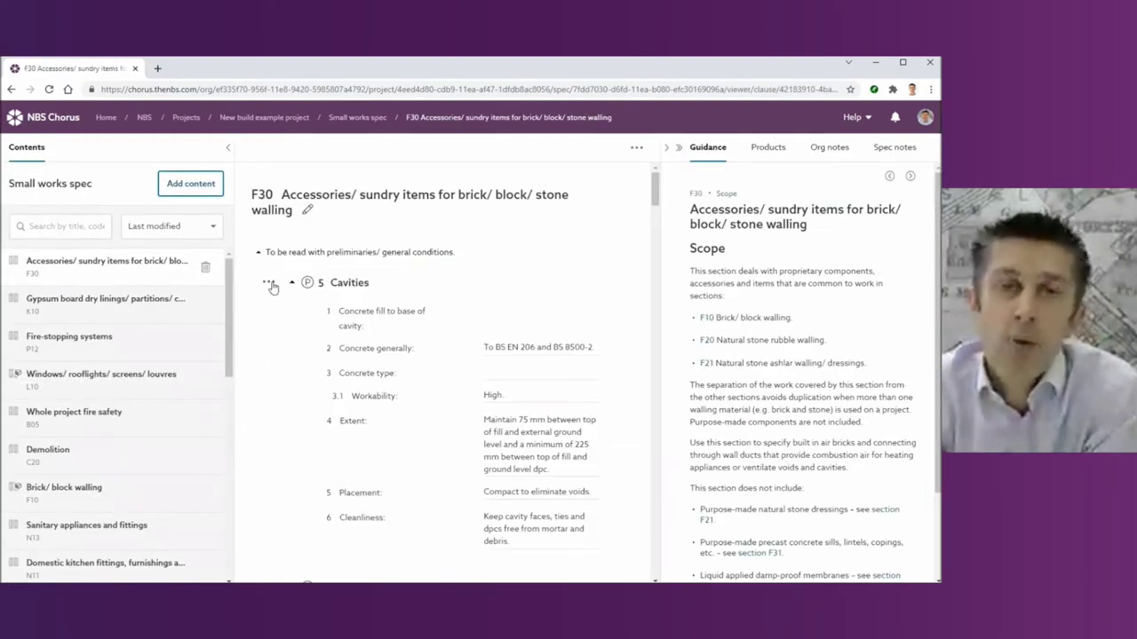
left_click(269, 282)
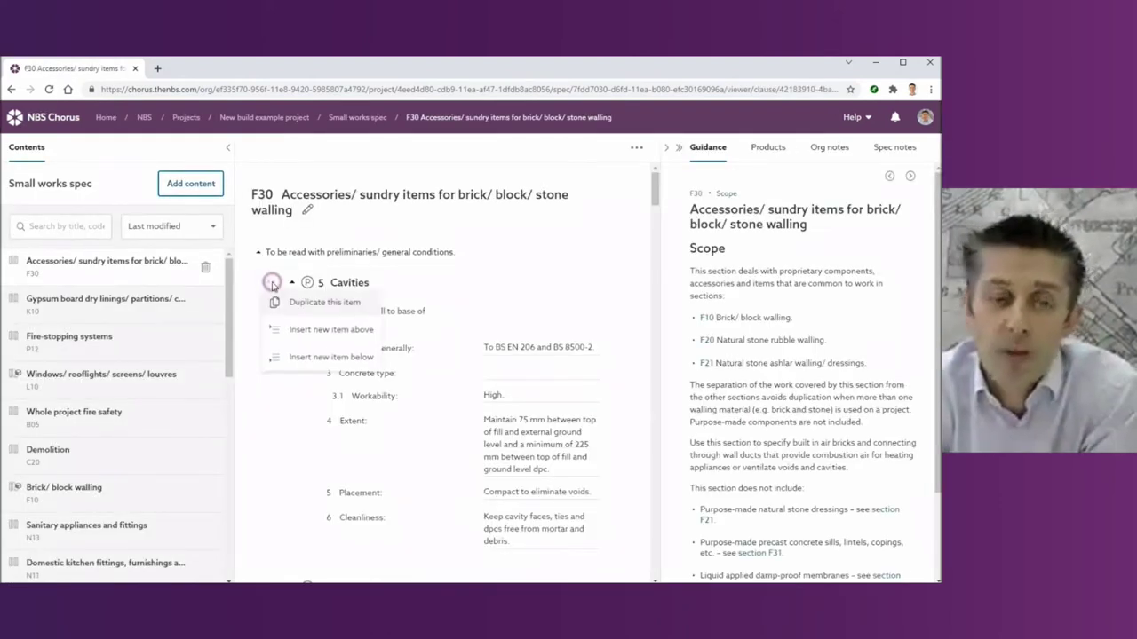
left_click(309, 327)
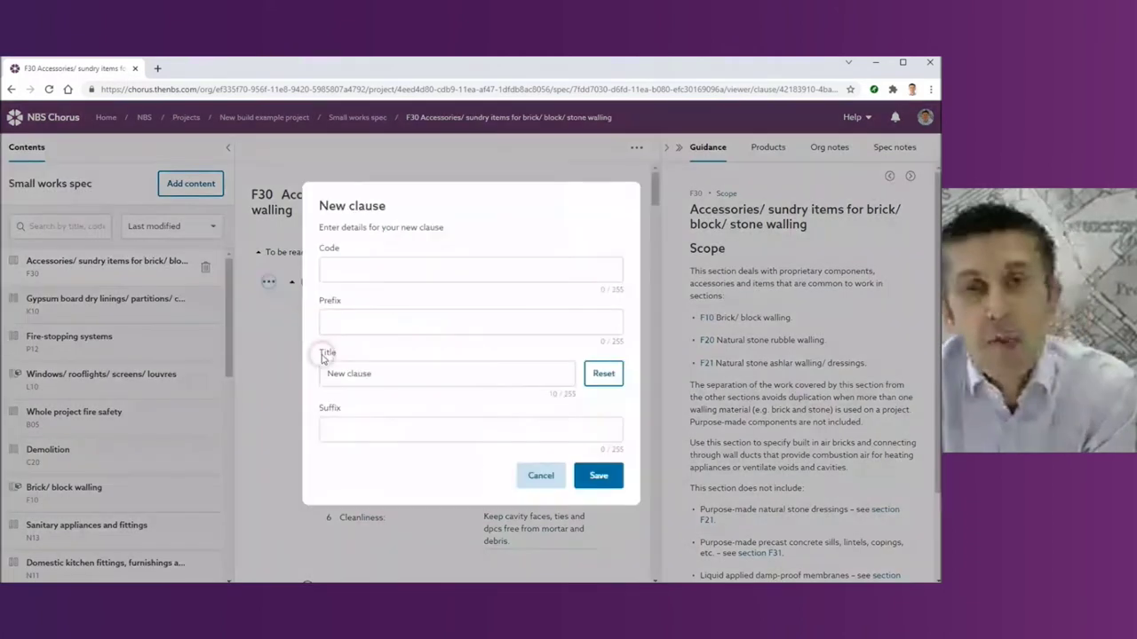
type("6")
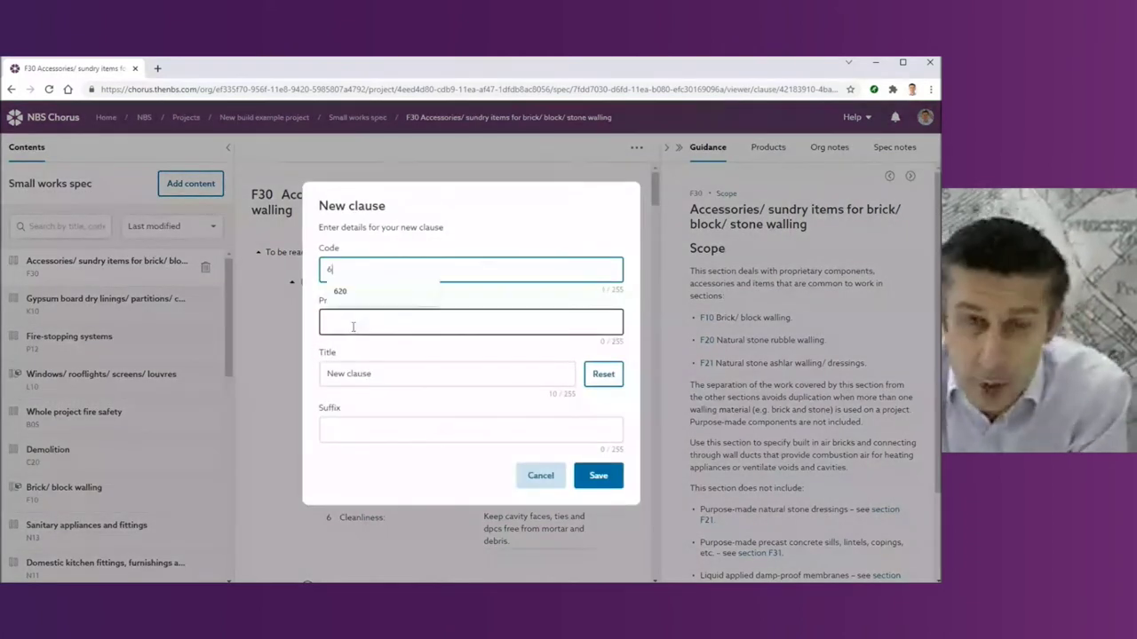
left_click(353, 373)
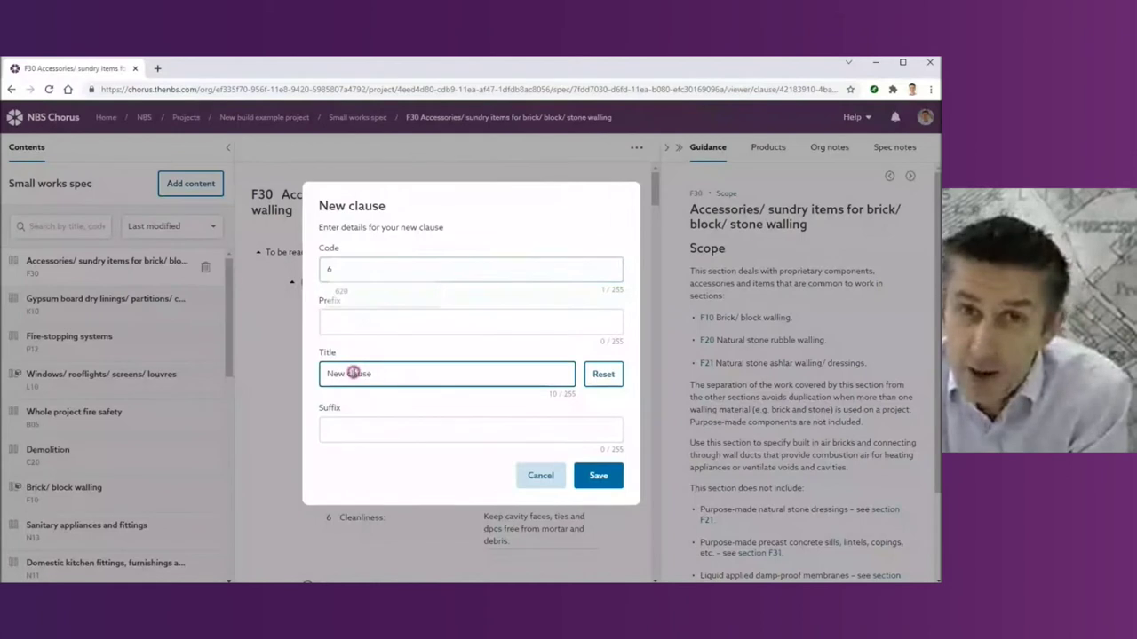
left_click(599, 475)
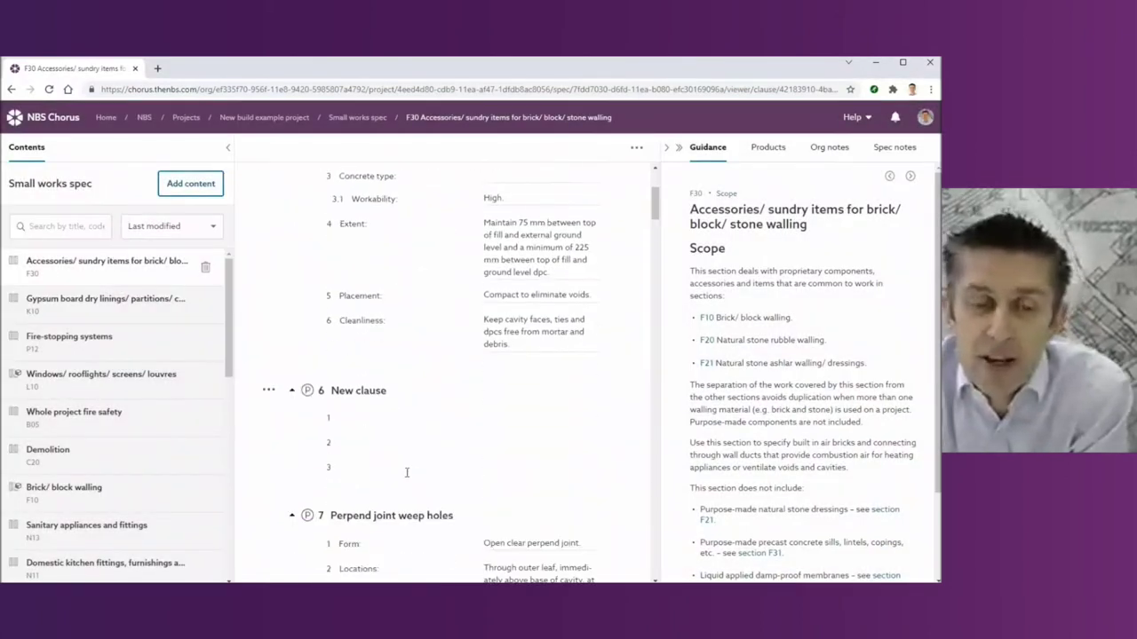
Enter "This is a new clause" as the first item of clause 6 and save the clause.
left_click(364, 423)
left_click(363, 423)
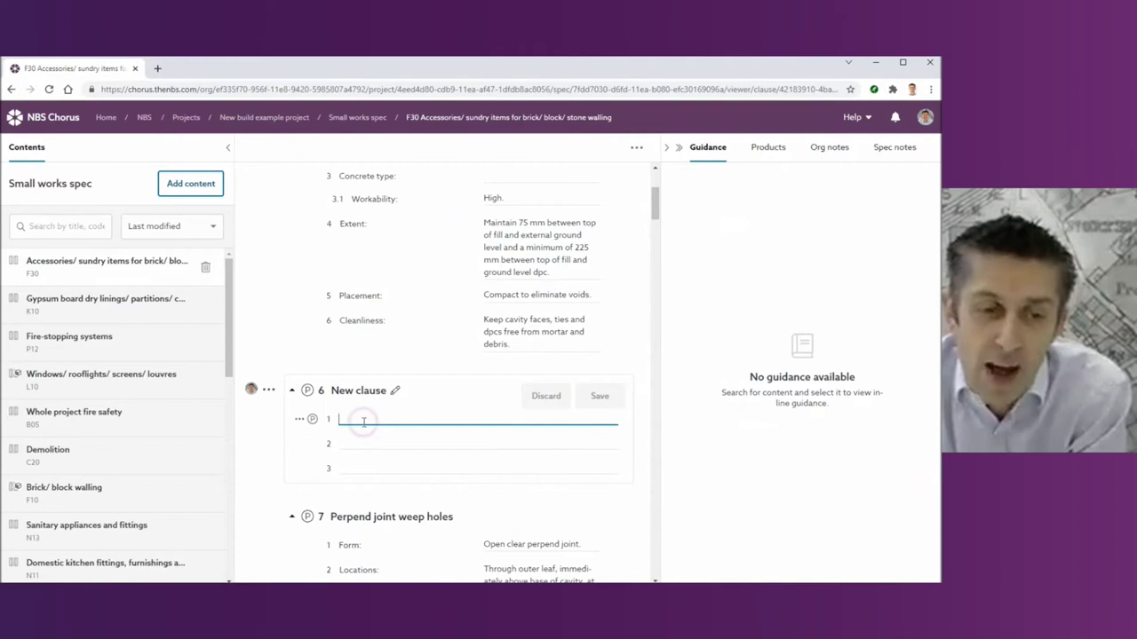
type("This is a new cla")
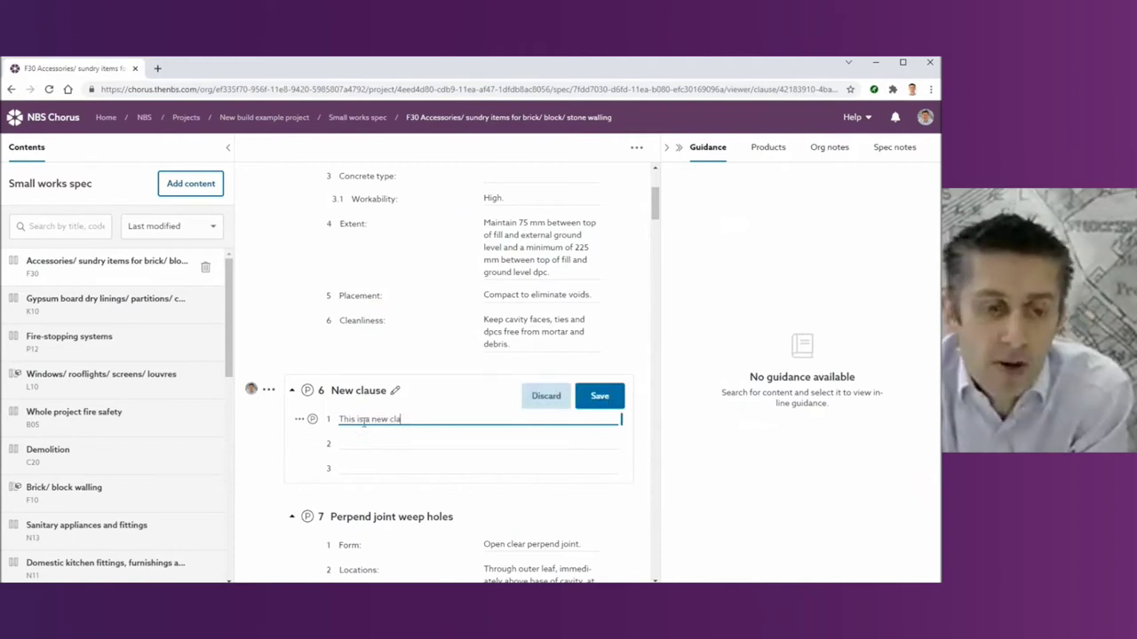
type("use")
left_click(599, 397)
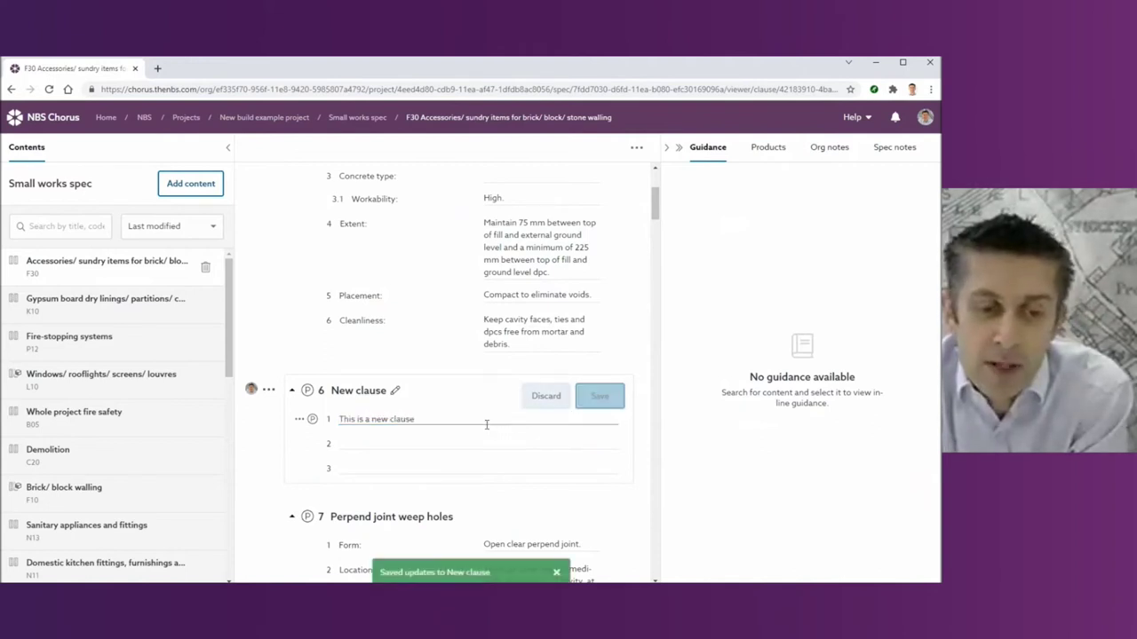
Set the product reference of clause 8, Perpend joint plastics weep holes, to SMITH 1000.
scroll(486, 425, "down", 3)
scroll(486, 426, "down", 1)
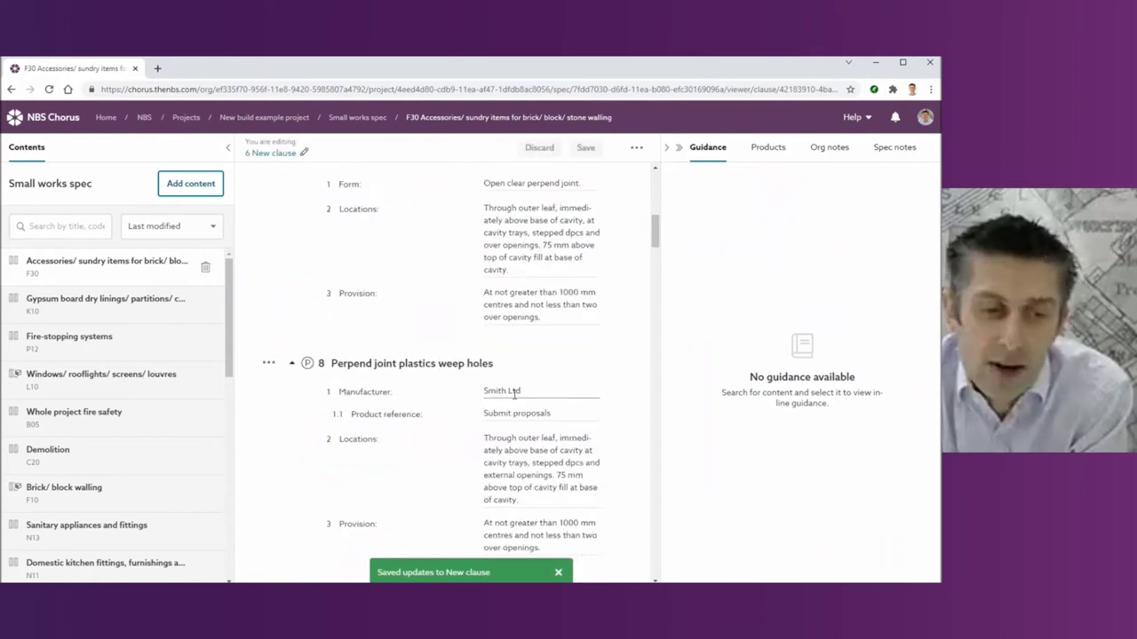
left_click(501, 392)
triple_click(497, 414)
type("SMITH 1000")
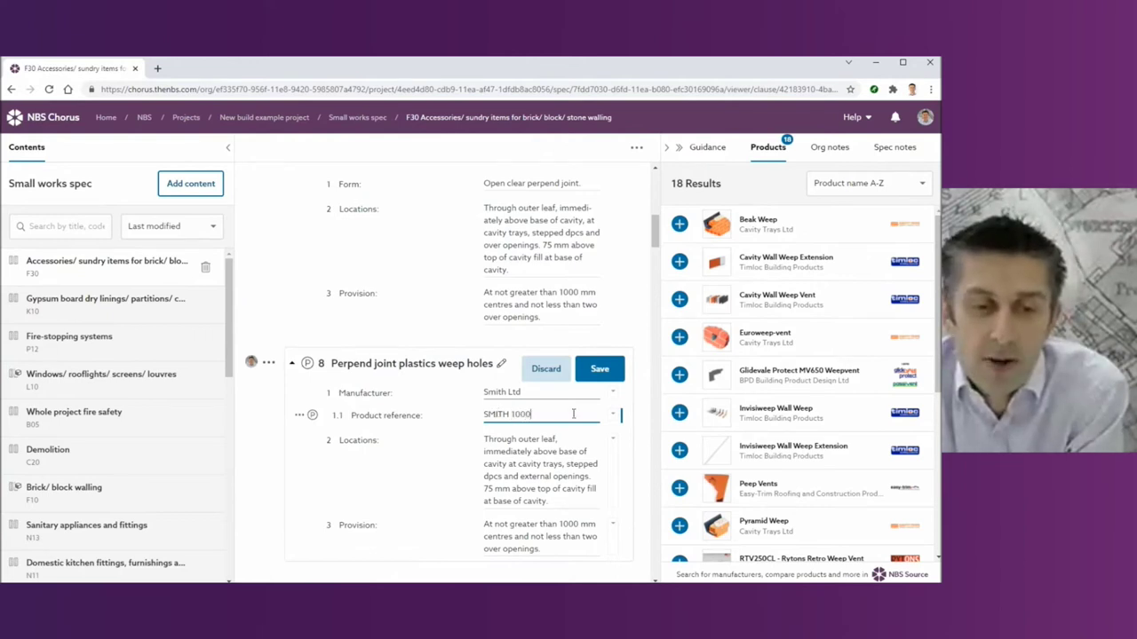
Return to the Small works spec contents, select sections F10 and F30, and begin publishing them in PDF format.
left_click(357, 119)
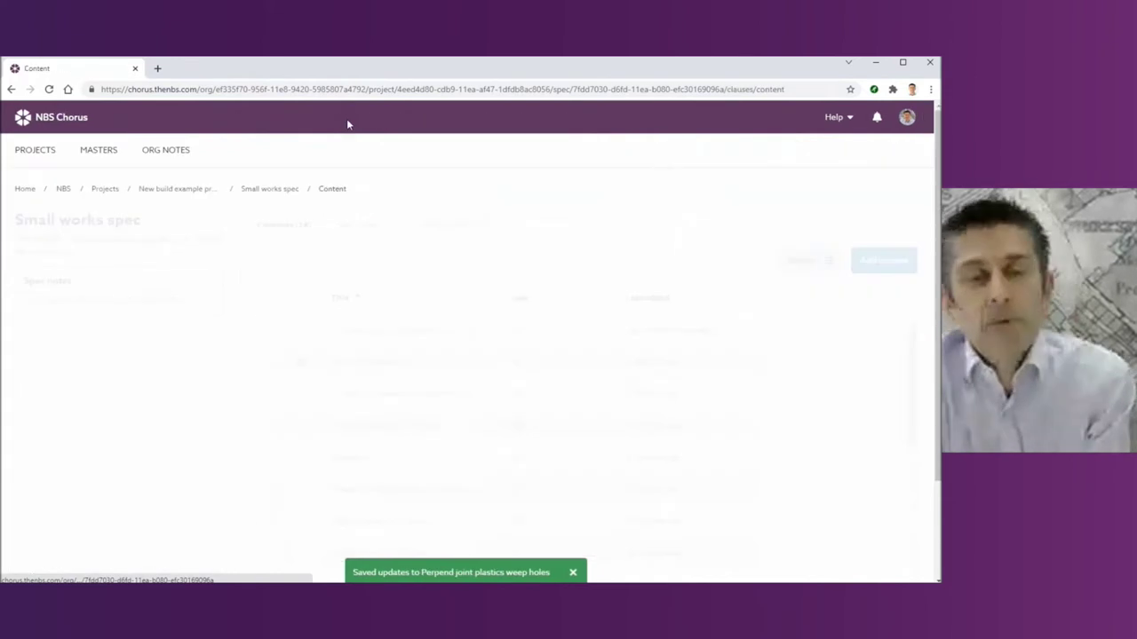
left_click(271, 330)
left_click(271, 362)
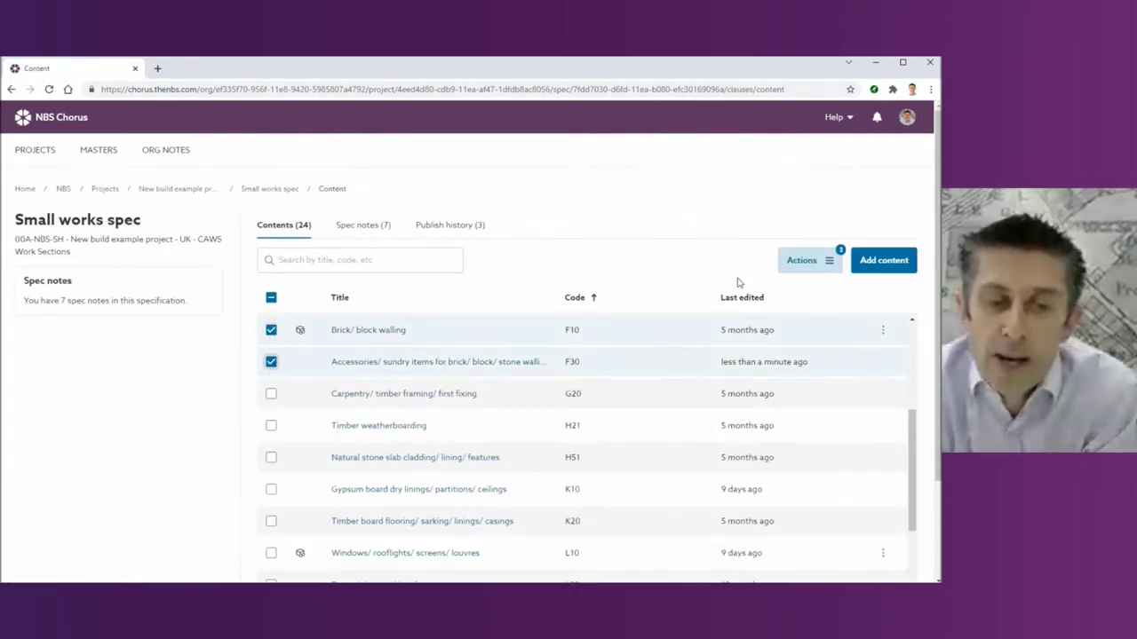
left_click(805, 260)
left_click(810, 288)
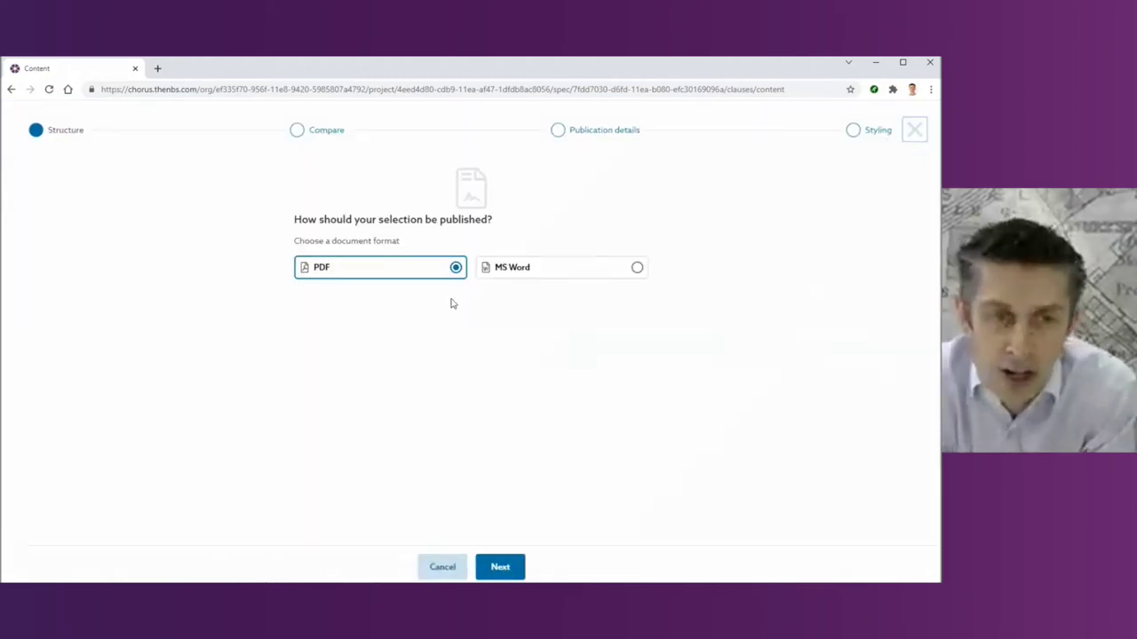
left_click(500, 567)
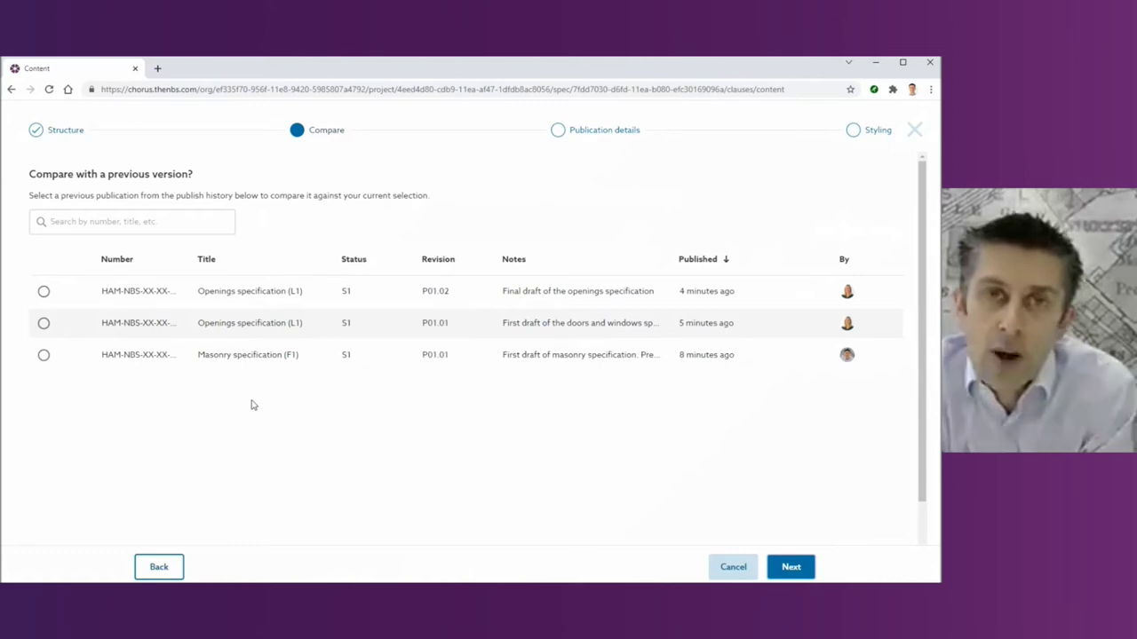
Compare against Masonry specification (F1) revision P01.01 and save a copy to the publish history, keeping change details for later comparisons.
left_click(44, 354)
left_click(791, 566)
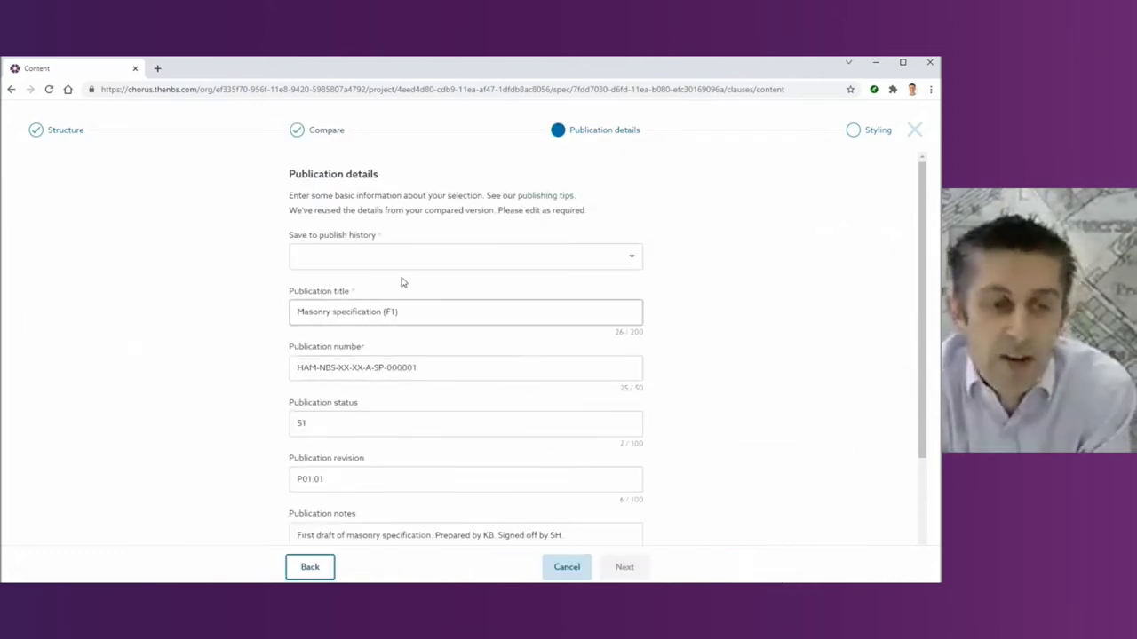
left_click(375, 256)
left_click(334, 280)
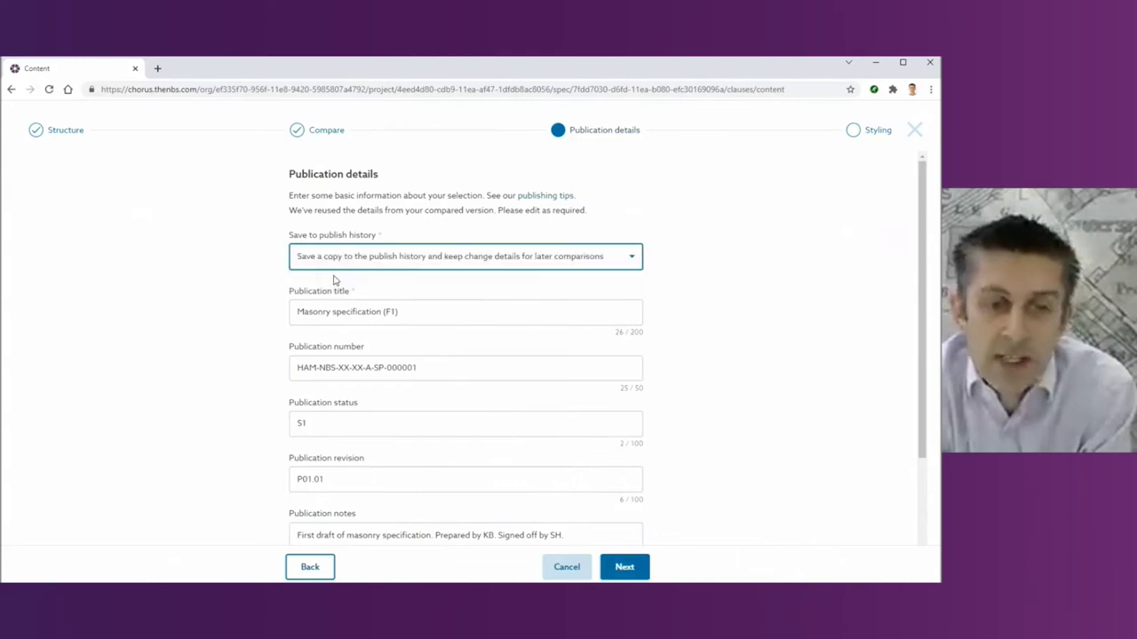
Set the publication number to HAM-NBS-XX-XX-A-SP-000004 and the publication revision to P01.02.
left_click(433, 368)
key("BackSpace")
type("4")
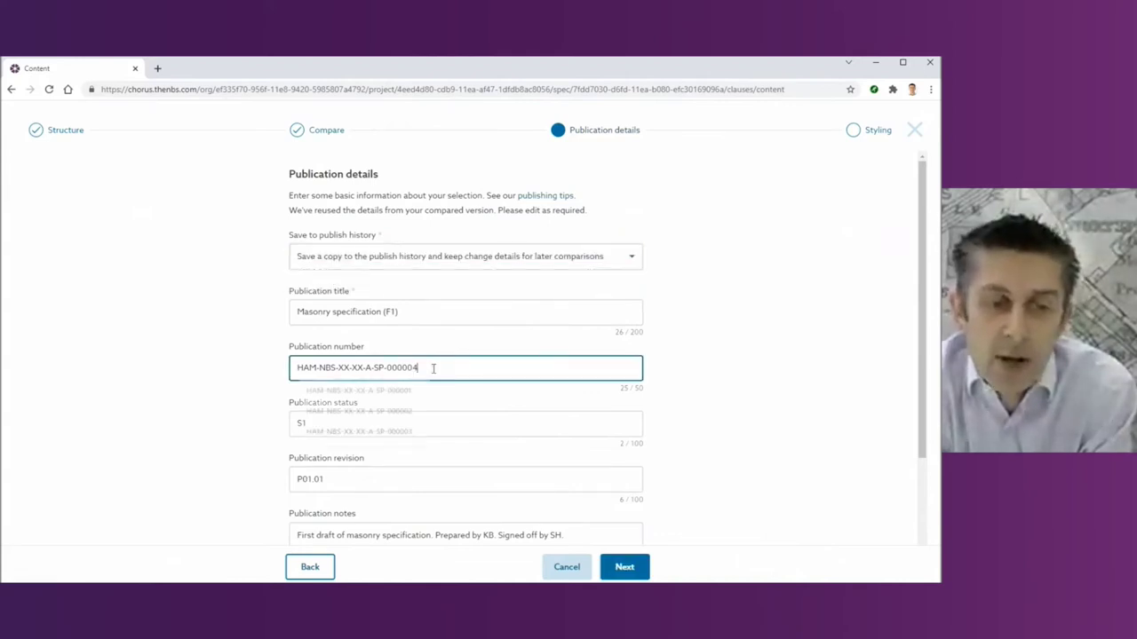
left_click(345, 479)
key("BackSpace")
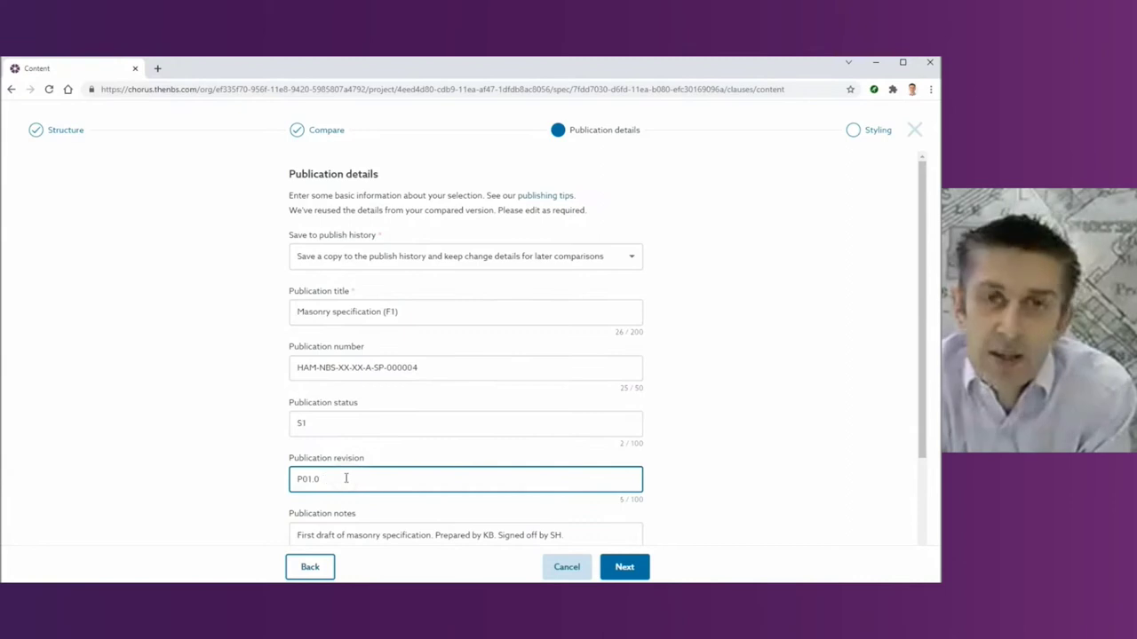
Change the publication notes to begin with "Final draft" and set the filename to HAM-NBS-XX-XX-A-SP-000004, copied from the publication number.
scroll(492, 497, "down", 2)
left_click(363, 444)
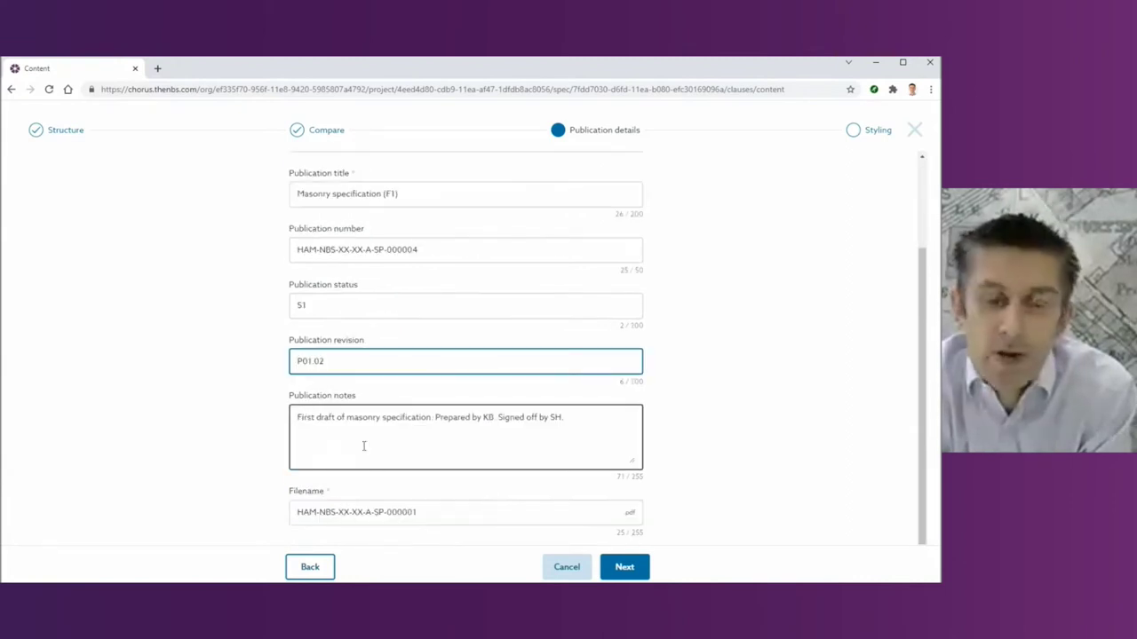
double_click(306, 418)
type("Final")
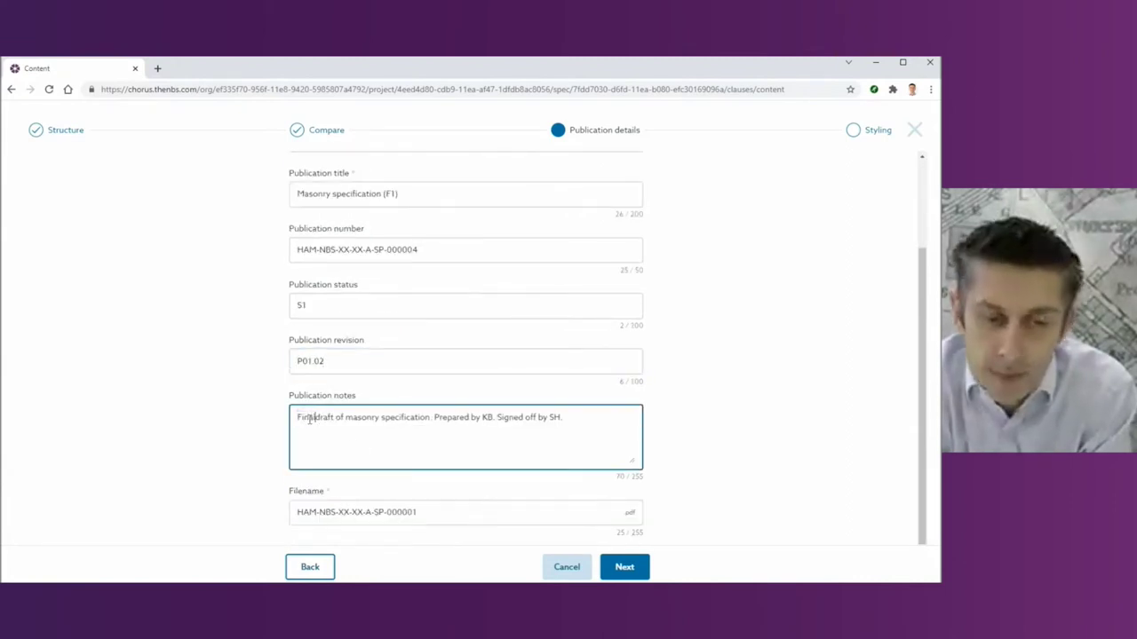
triple_click(425, 249)
key("ctrl+c")
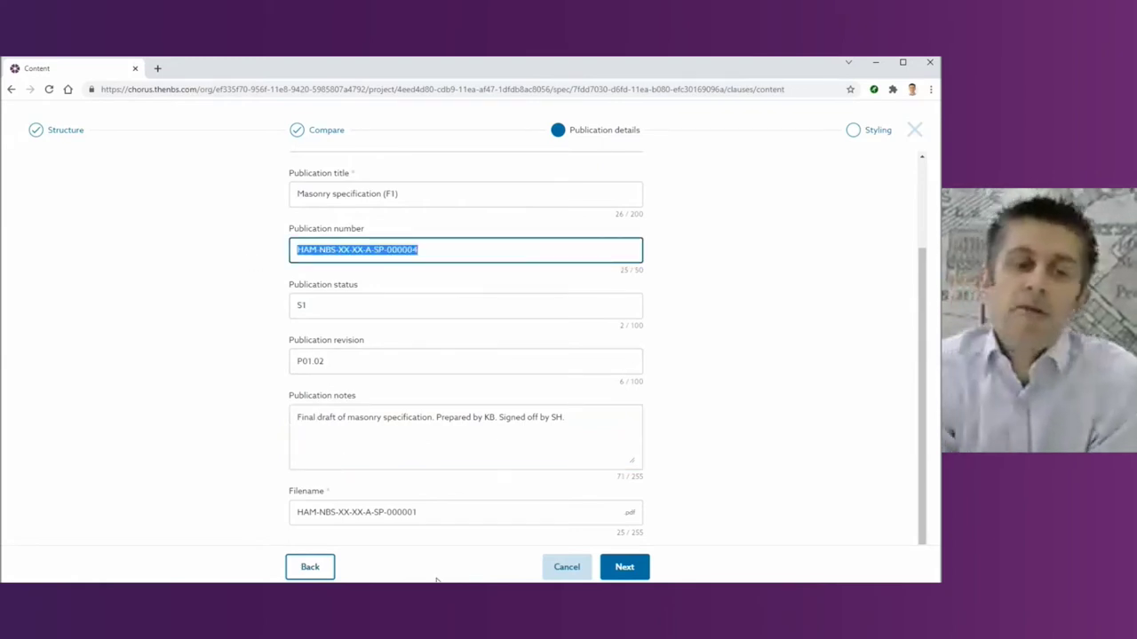
left_click_drag(432, 513, 246, 515)
key("ctrl+v")
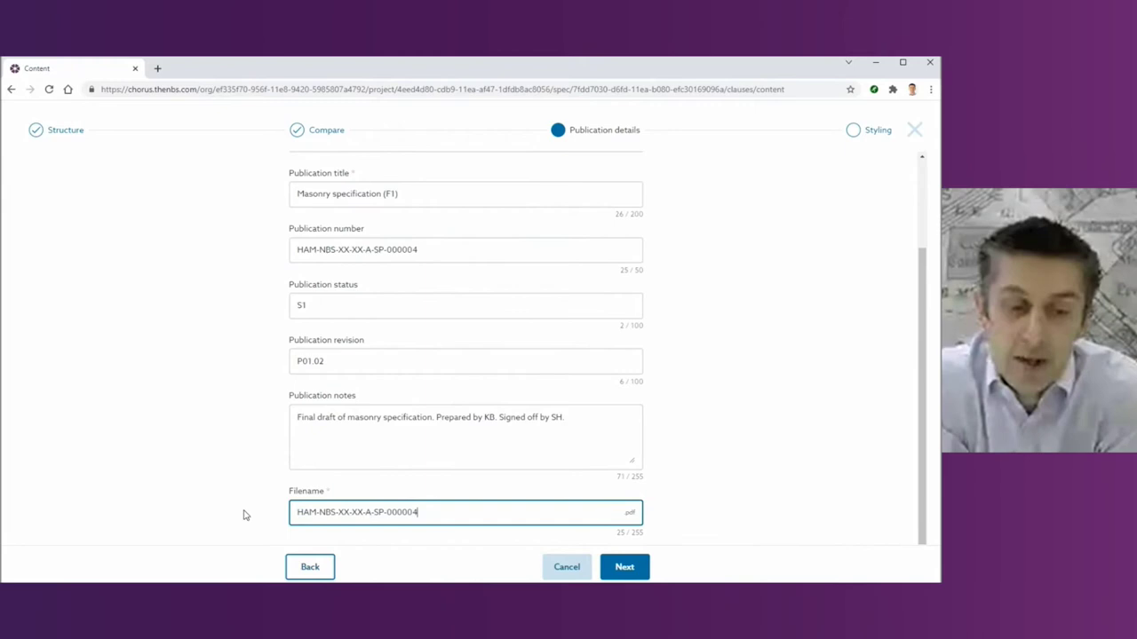
Apply the NBS - Double column stylesheet and publish the masonry specification.
left_click(625, 568)
left_click(426, 219)
scroll(414, 240, "down", 5)
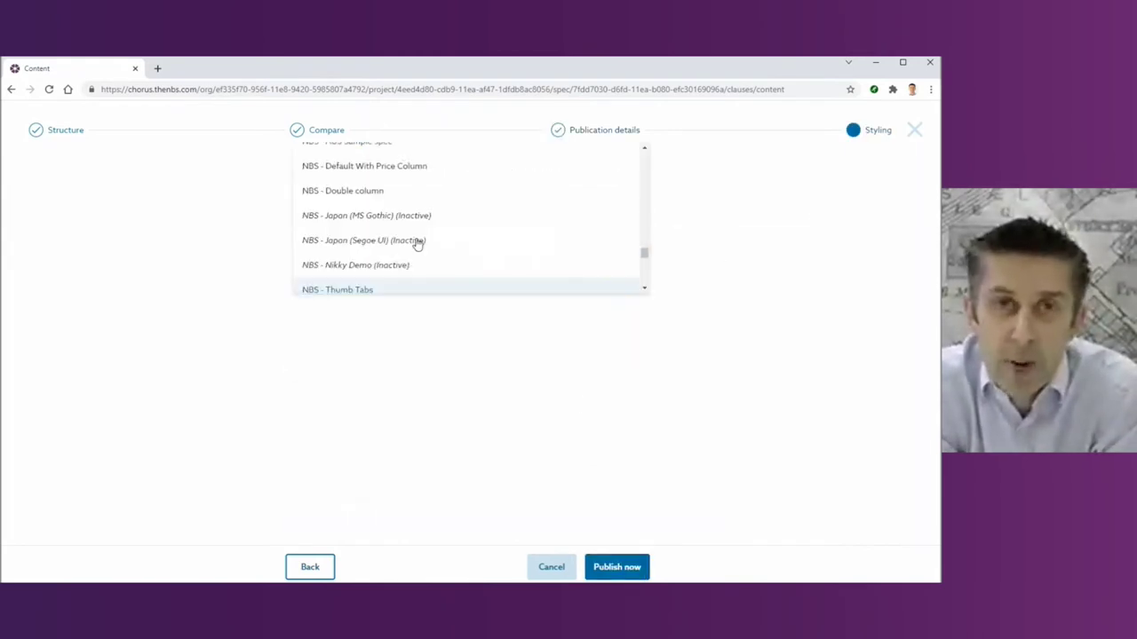
left_click(388, 193)
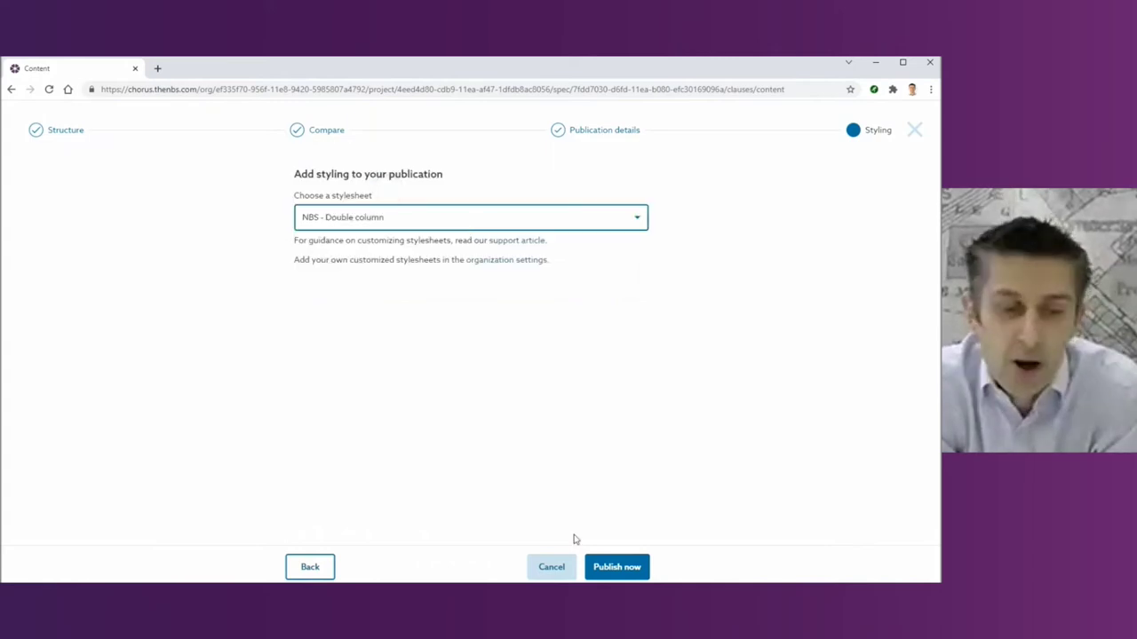
left_click(607, 568)
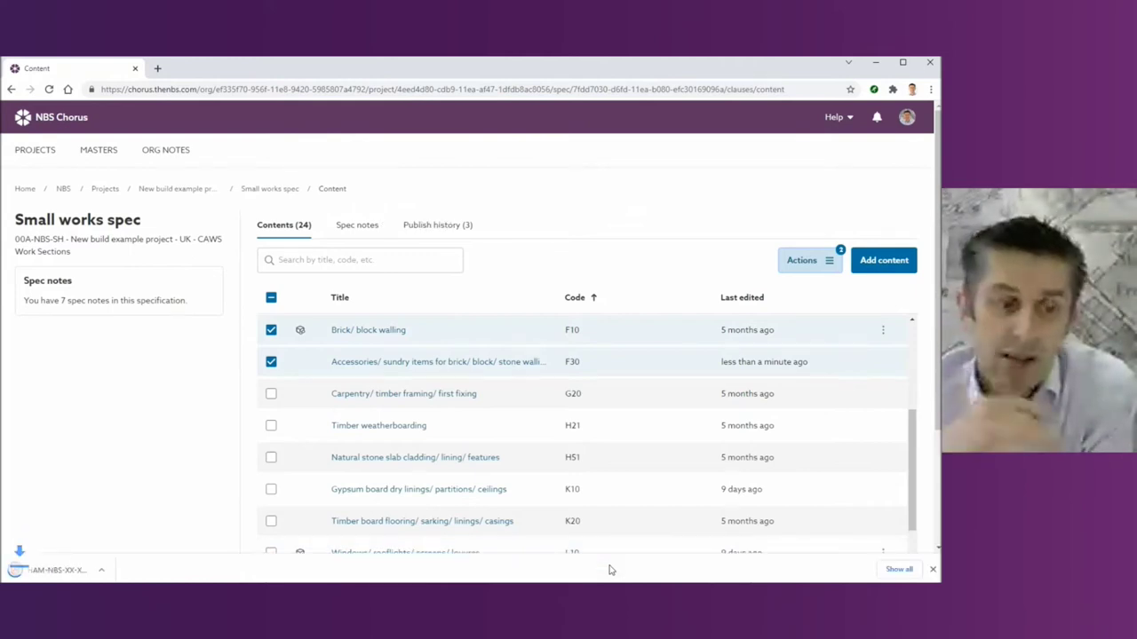
Open the downloaded PDF and examine the contents sheet's change labels and the marked clauses in section F30.
left_click(55, 569)
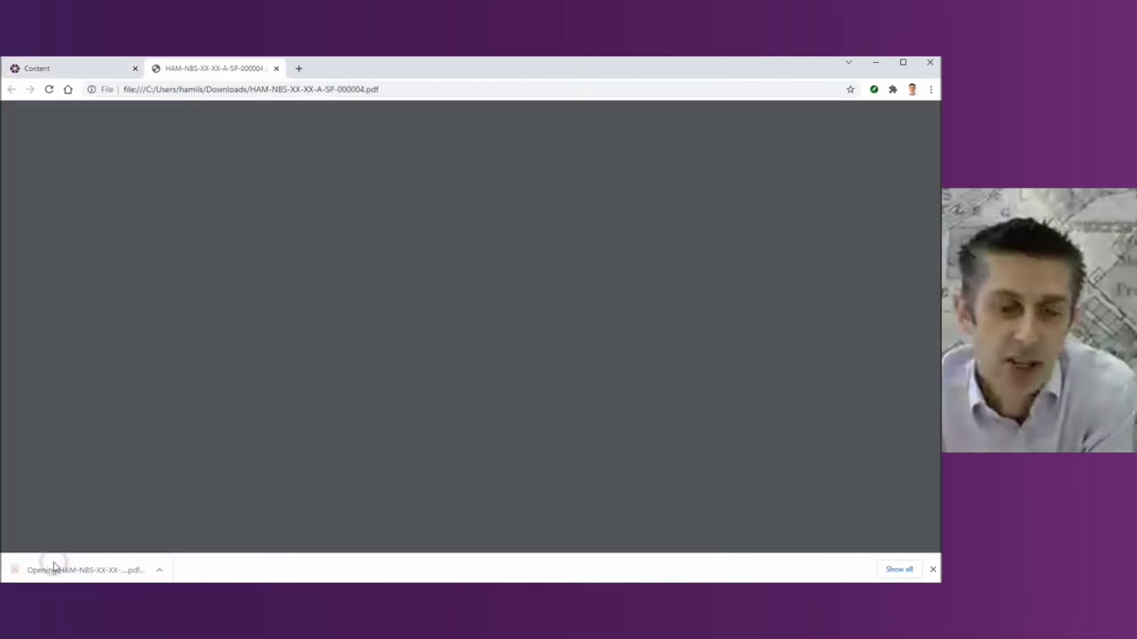
scroll(239, 411, "down", 5)
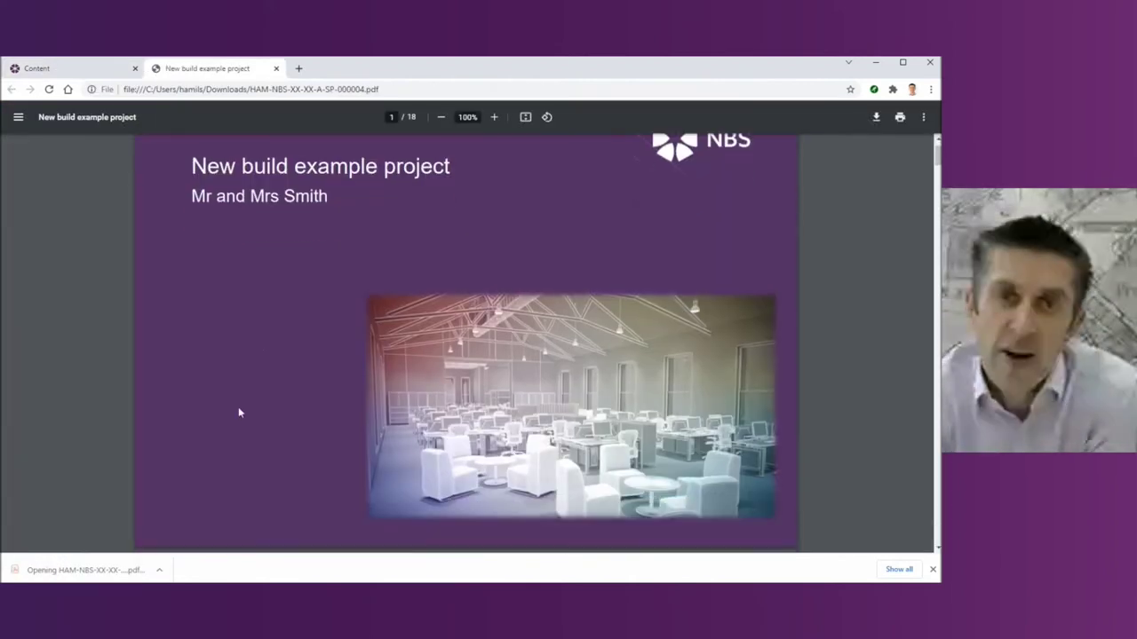
scroll(238, 411, "down", 3)
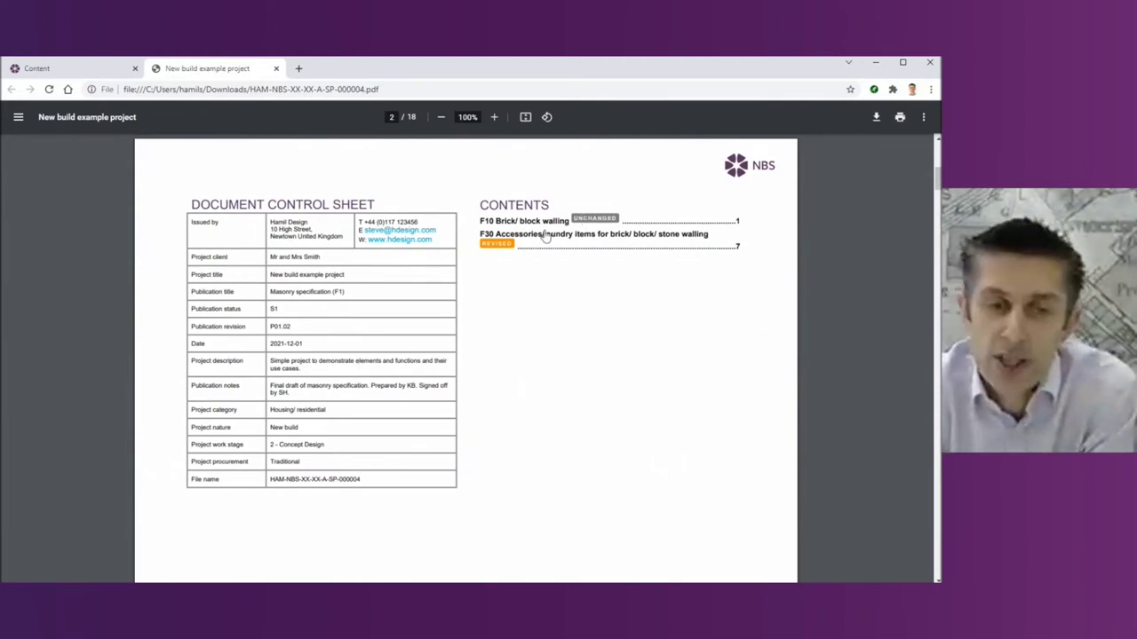
left_click(501, 245)
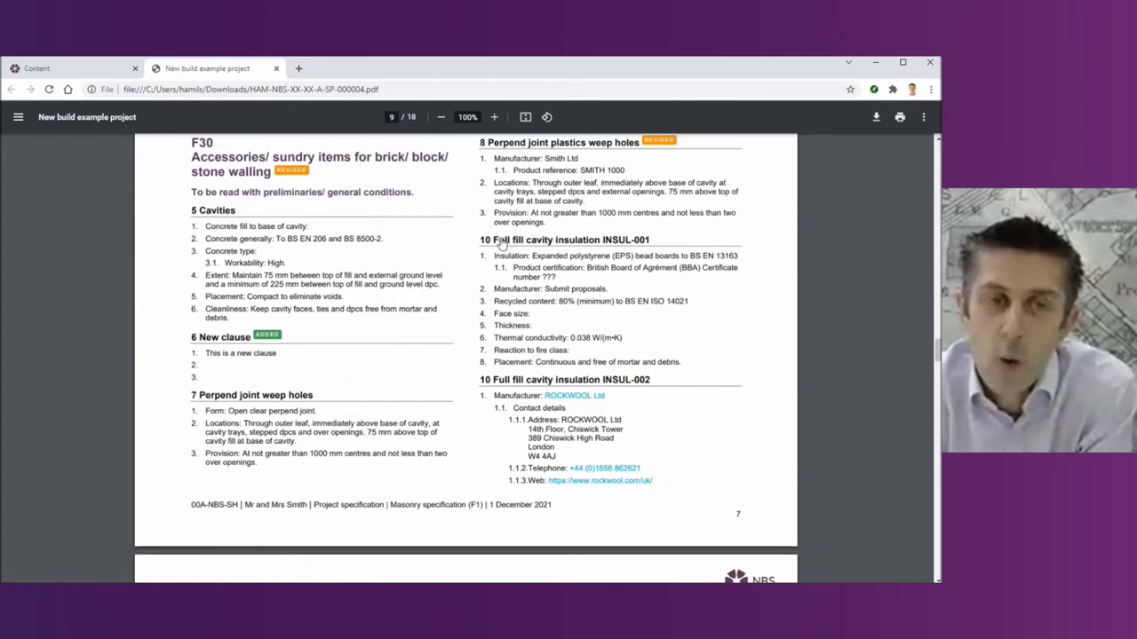
scroll(235, 382, "up", 1)
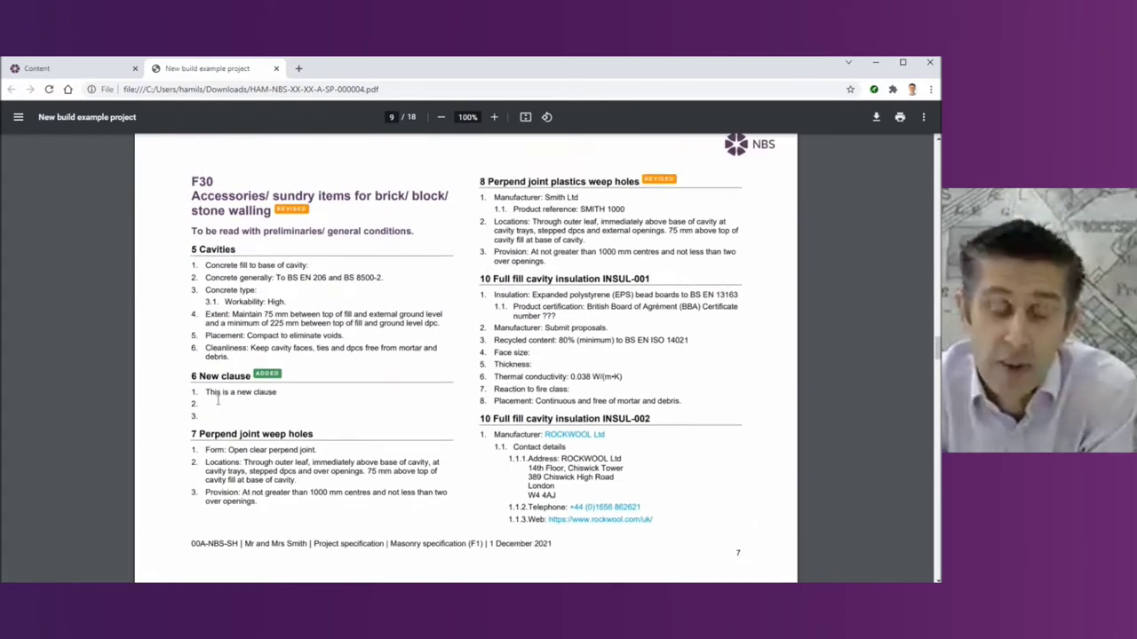
left_click_drag(192, 376, 654, 521)
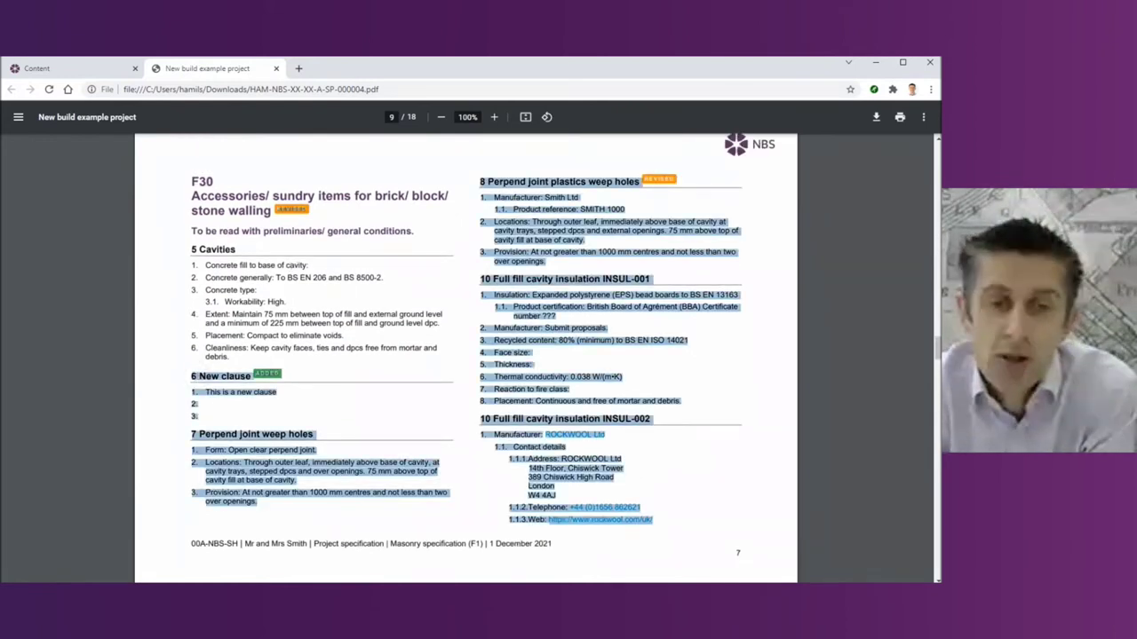
left_click(602, 247)
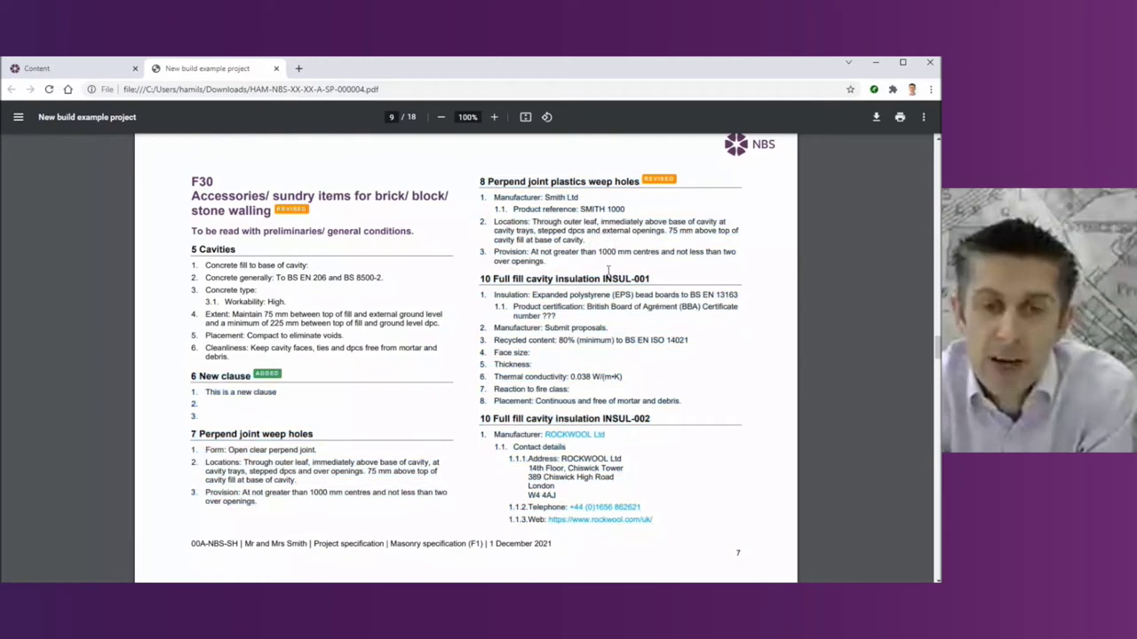
scroll(639, 270, "up", 1)
left_click_drag(583, 286, 628, 286)
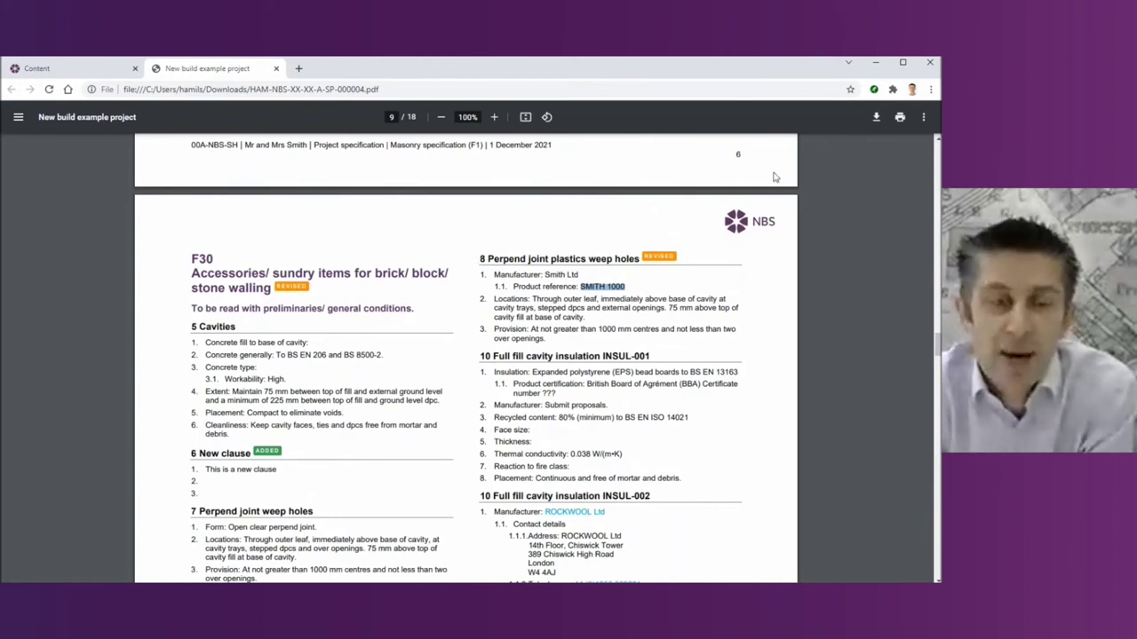
Review the spec's publish history in NBS Chorus, adjusting the Title and Number column widths to read the entries.
left_click(81, 68)
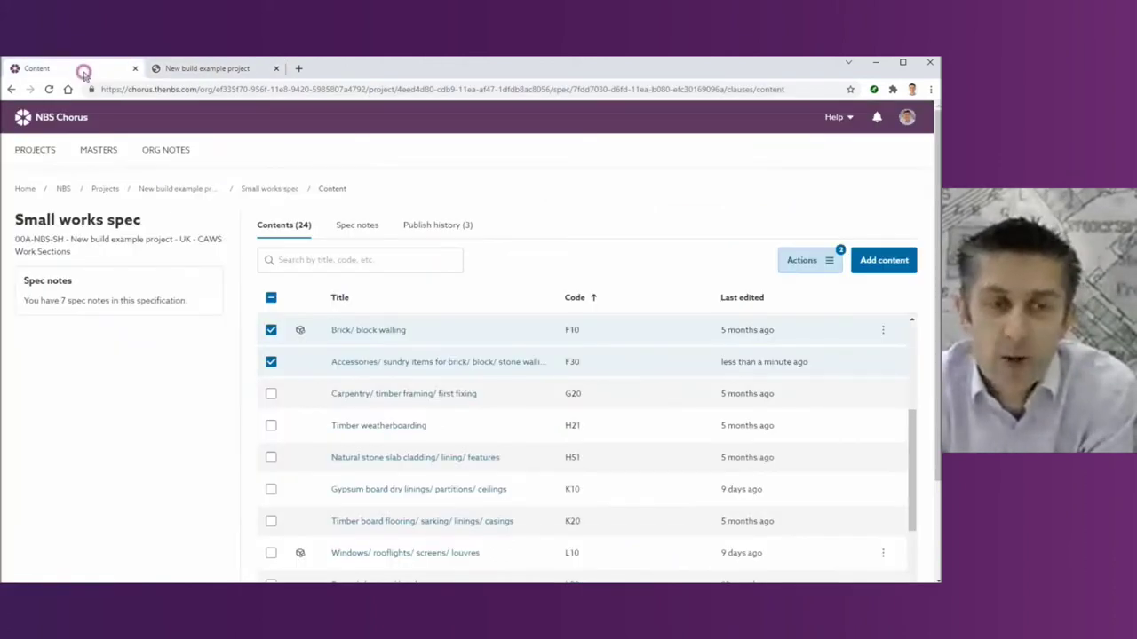
left_click(439, 226)
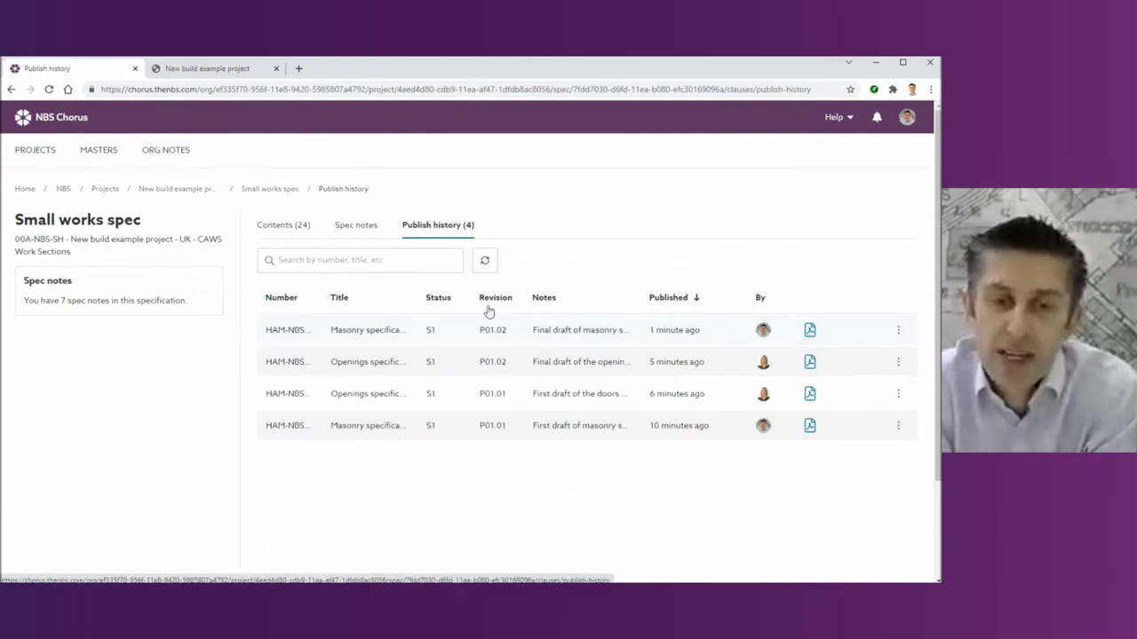
left_click_drag(416, 299, 487, 299)
left_click_drag(322, 299, 414, 292)
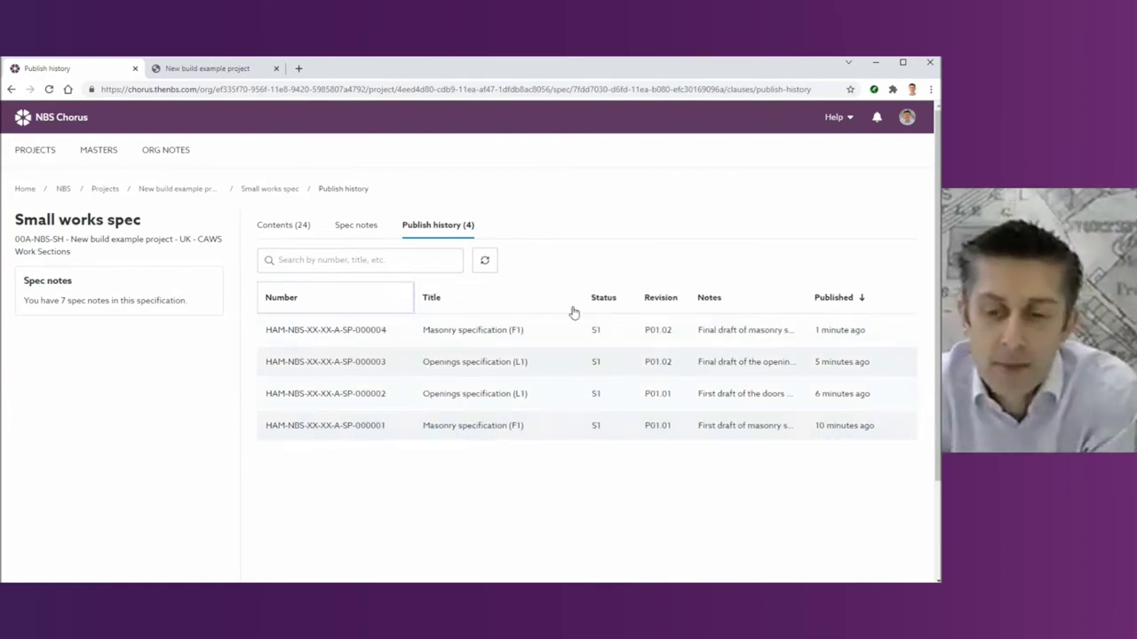
left_click_drag(411, 296, 351, 296)
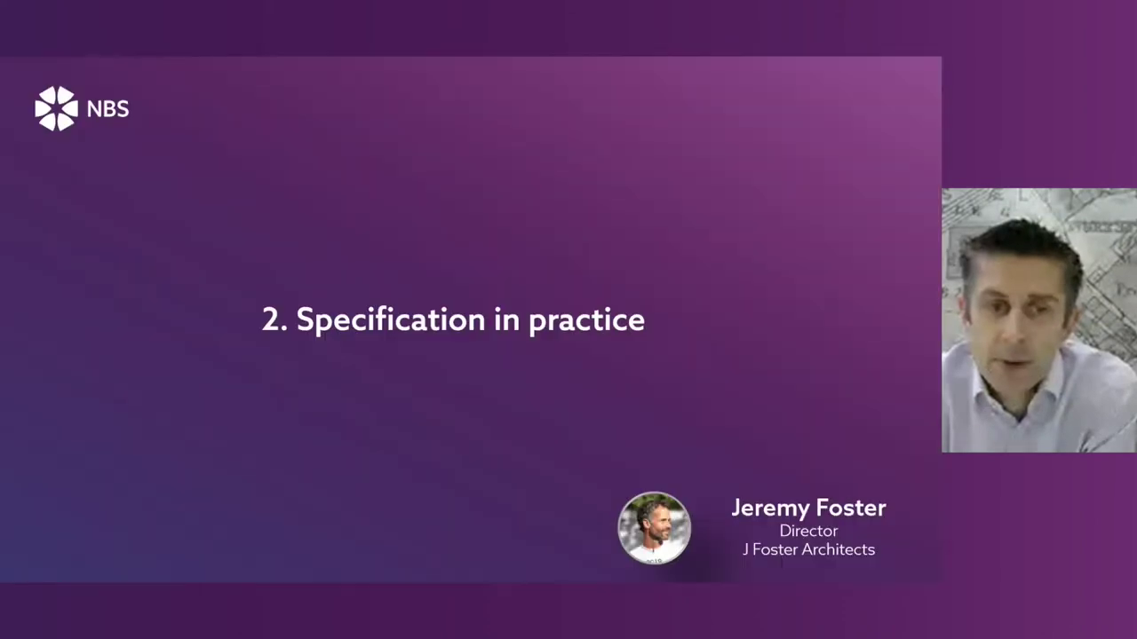